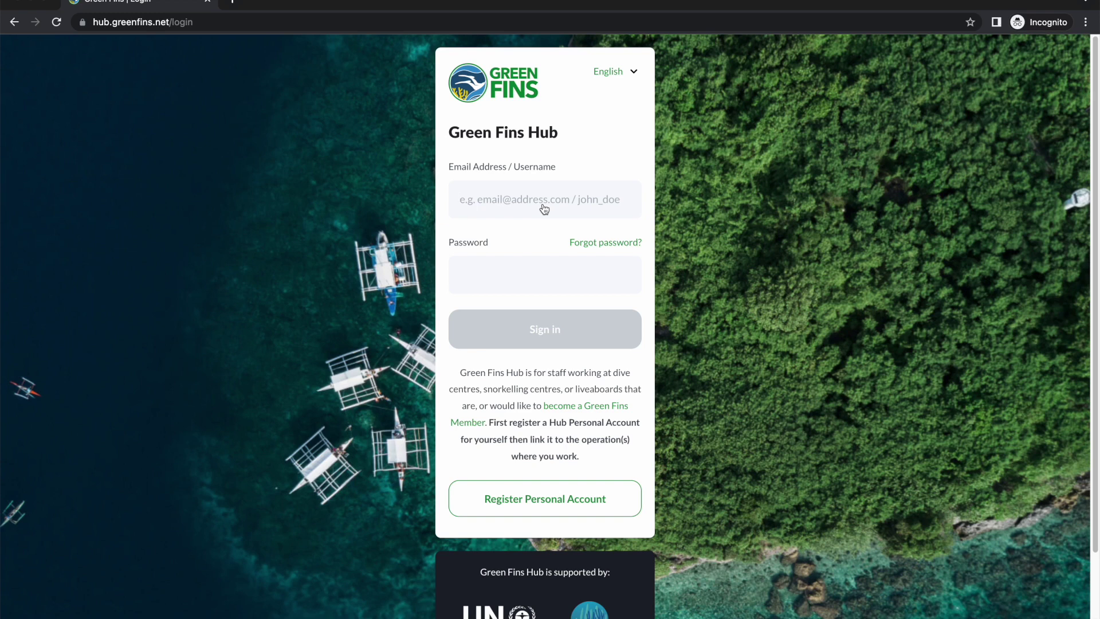
Step: Sign in to Green Fins Hub with the account's username and password
{"action": "type", "text": "2"}
{"action": "key", "text": "Tab"}
{"action": "key", "text": "Tab"}
{"action": "type", "text": "••••••••••"}
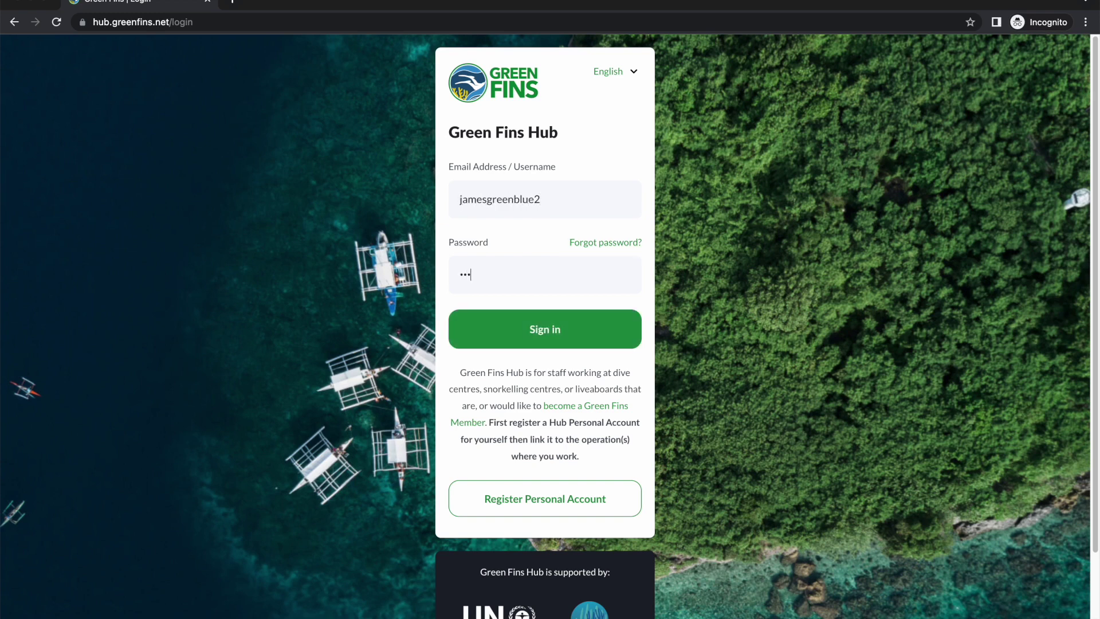
{"action": "left_click", "coordinate": [539, 330]}
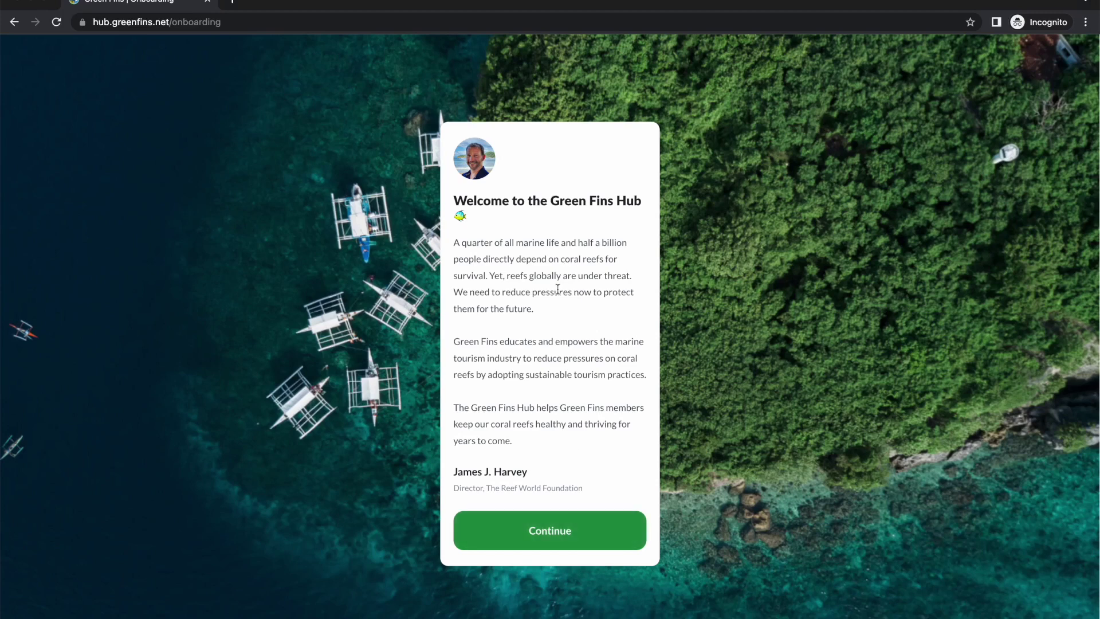
Step: Continue past the director's coral reef welcome message to the role question
{"action": "left_click", "coordinate": [559, 537]}
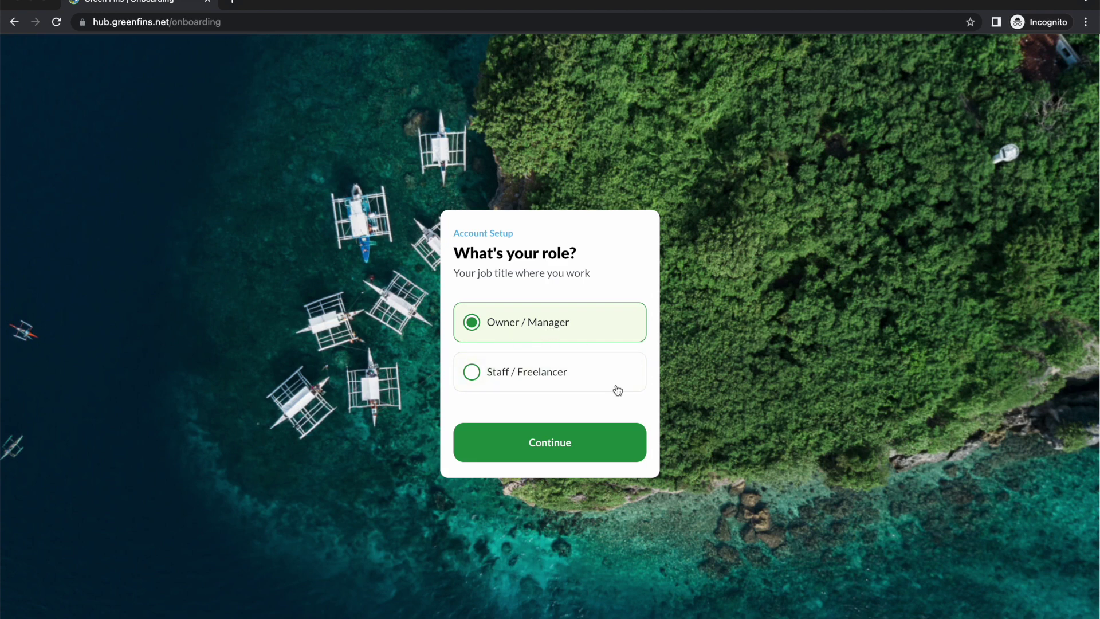
Step: Confirm Owner / Manager as the account role to complete setup
{"action": "left_click", "coordinate": [562, 444]}
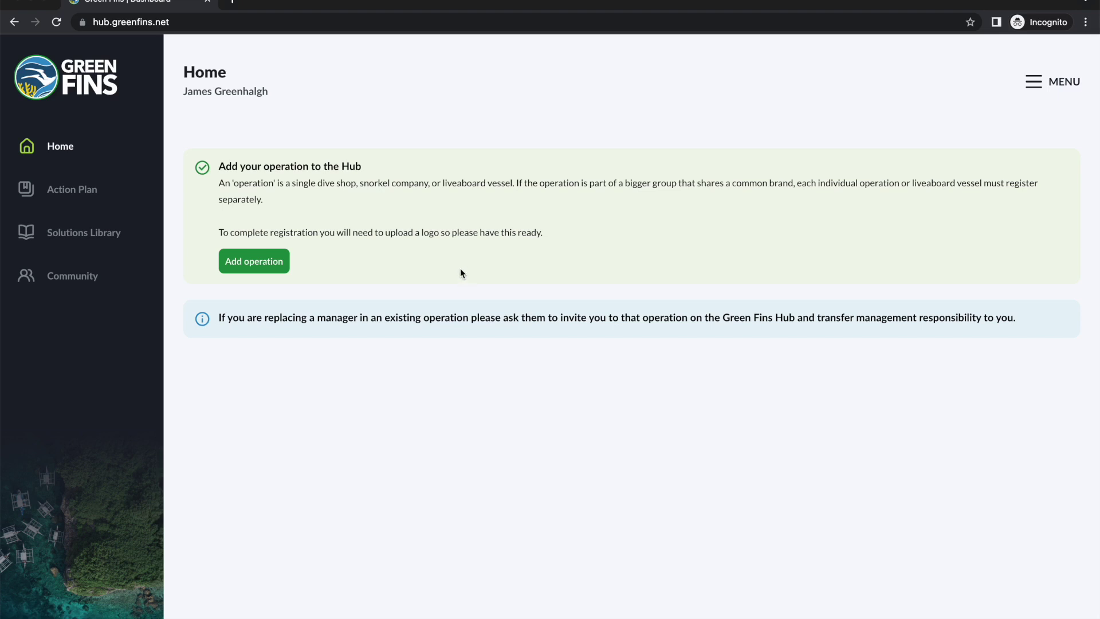
Step: Begin adding an operation from the Home page and confirm it in the pop-up
{"action": "left_click", "coordinate": [270, 262]}
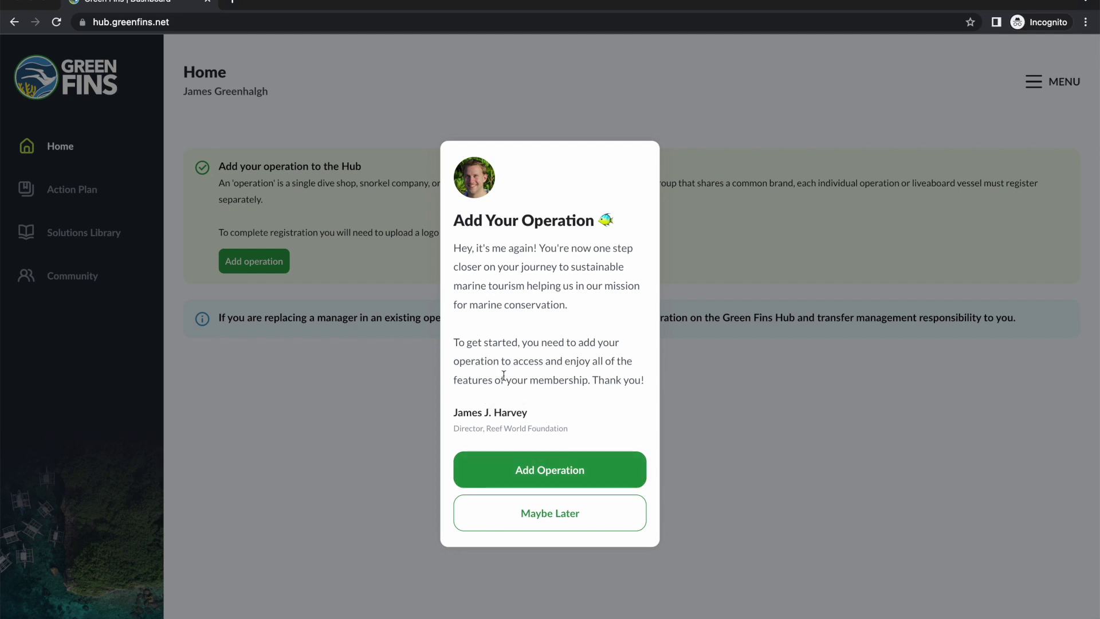
{"action": "left_click", "coordinate": [534, 472]}
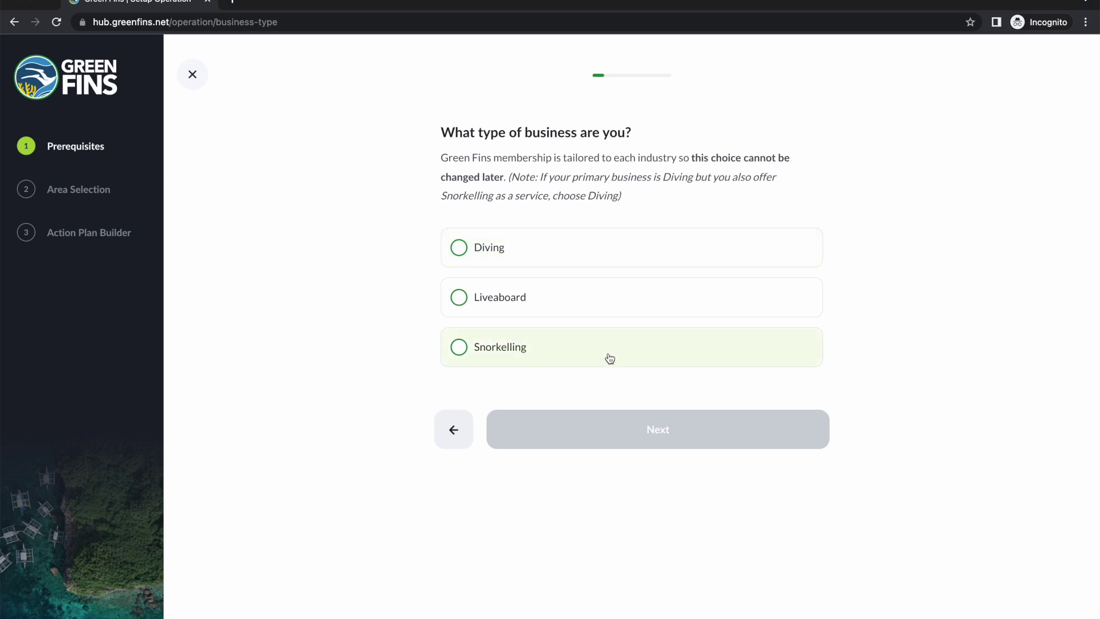
Step: Choose Diving as the business type and upload the operation's logo image
{"action": "left_click", "coordinate": [519, 253]}
{"action": "left_click", "coordinate": [630, 446]}
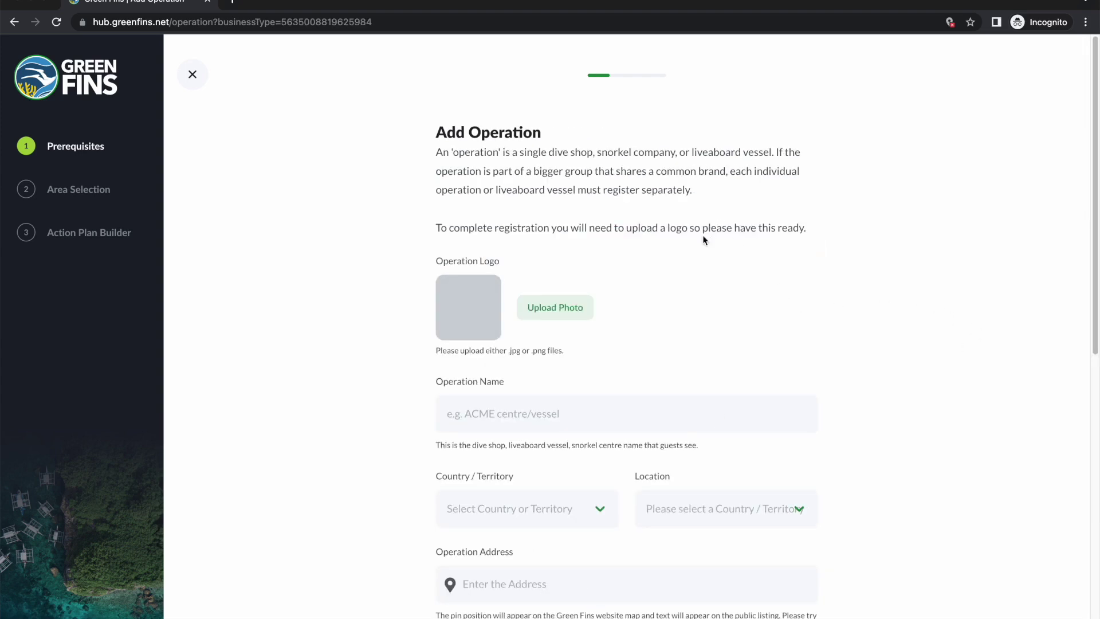
{"action": "left_click", "coordinate": [574, 307]}
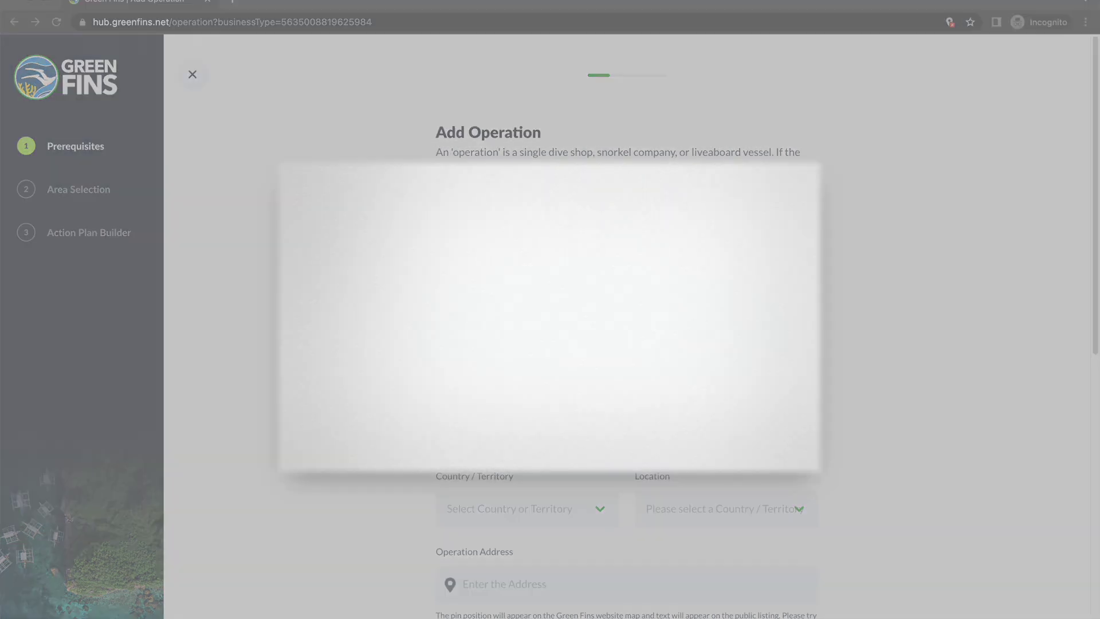
{"action": "double_click", "coordinate": [725, 294]}
Step: Enter the dive centre's name in the Operation Name field
{"action": "scroll", "coordinate": [726, 293], "scroll_direction": "down", "scroll_amount": 3}
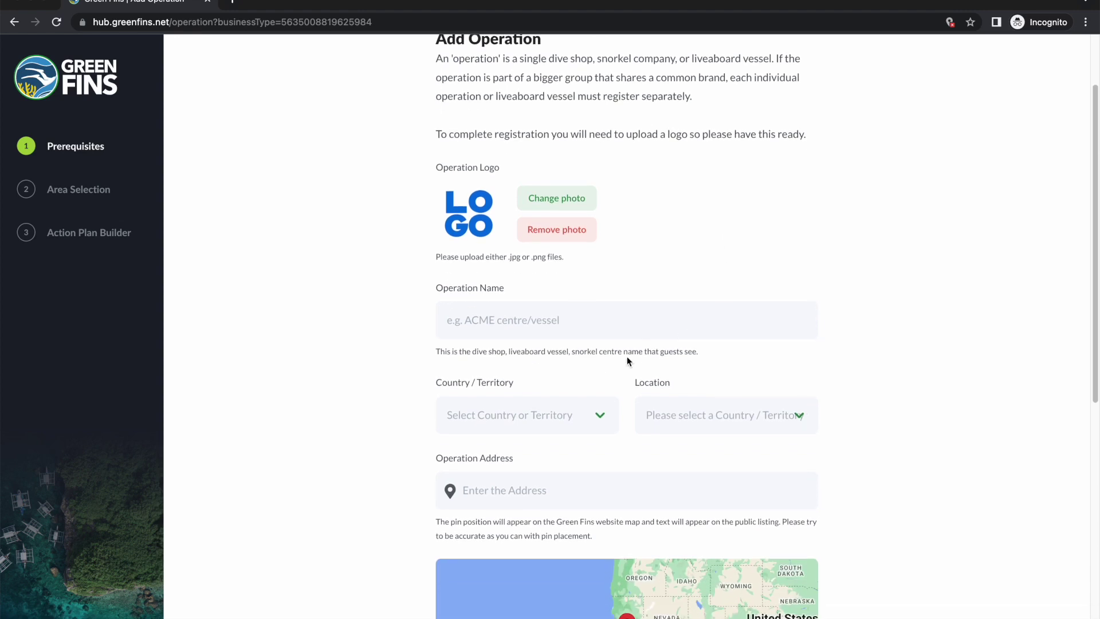
{"action": "left_click", "coordinate": [587, 327]}
{"action": "type", "text": "jamesgreenblue Dive Center"}
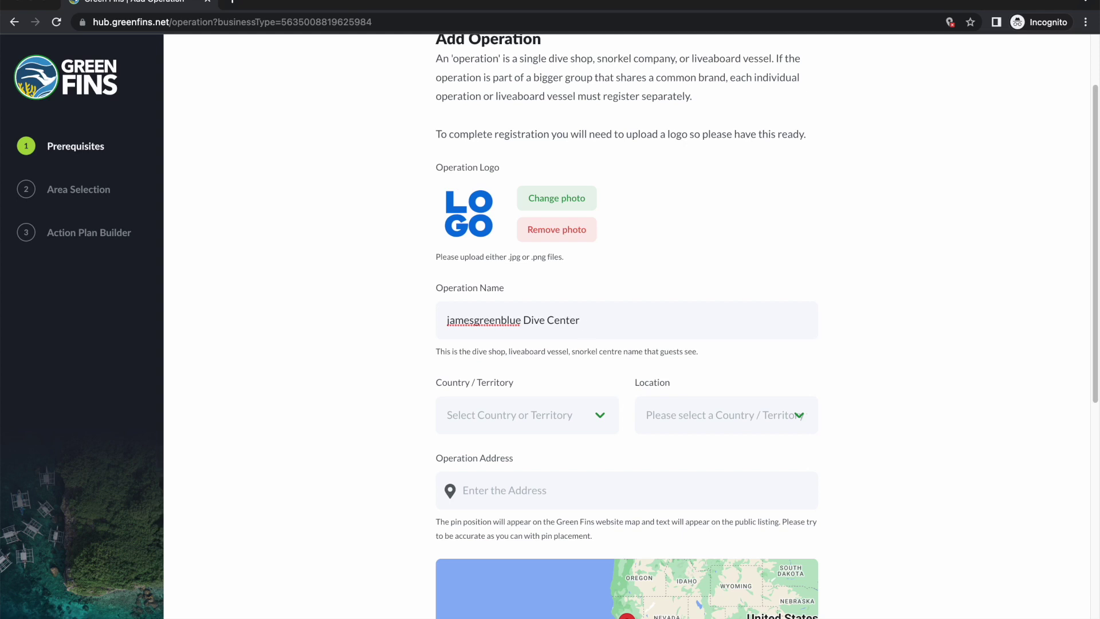
{"action": "scroll", "coordinate": [585, 319], "scroll_direction": "down", "scroll_amount": 3}
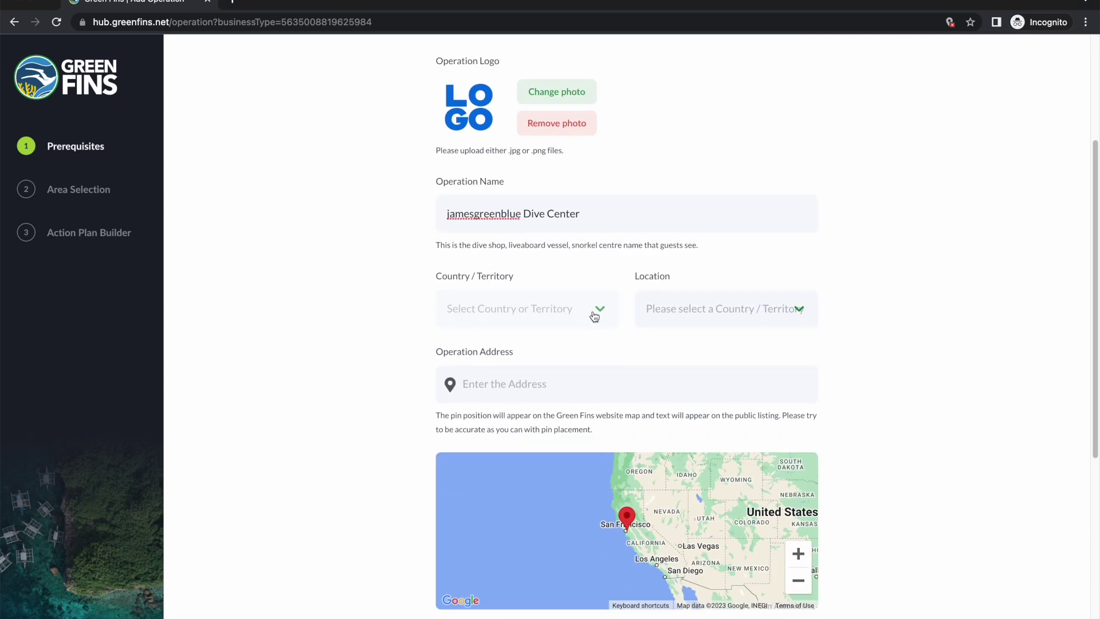
Step: Select Philippines from the Country / Territory list
{"action": "left_click", "coordinate": [600, 315]}
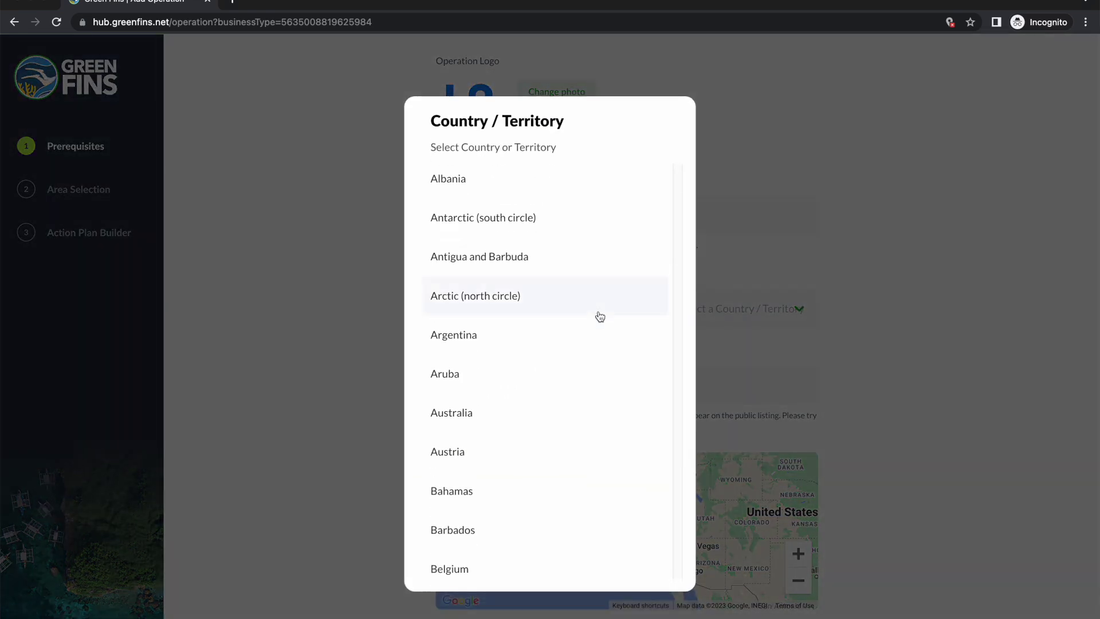
{"action": "scroll", "coordinate": [593, 300], "scroll_direction": "down", "scroll_amount": 7}
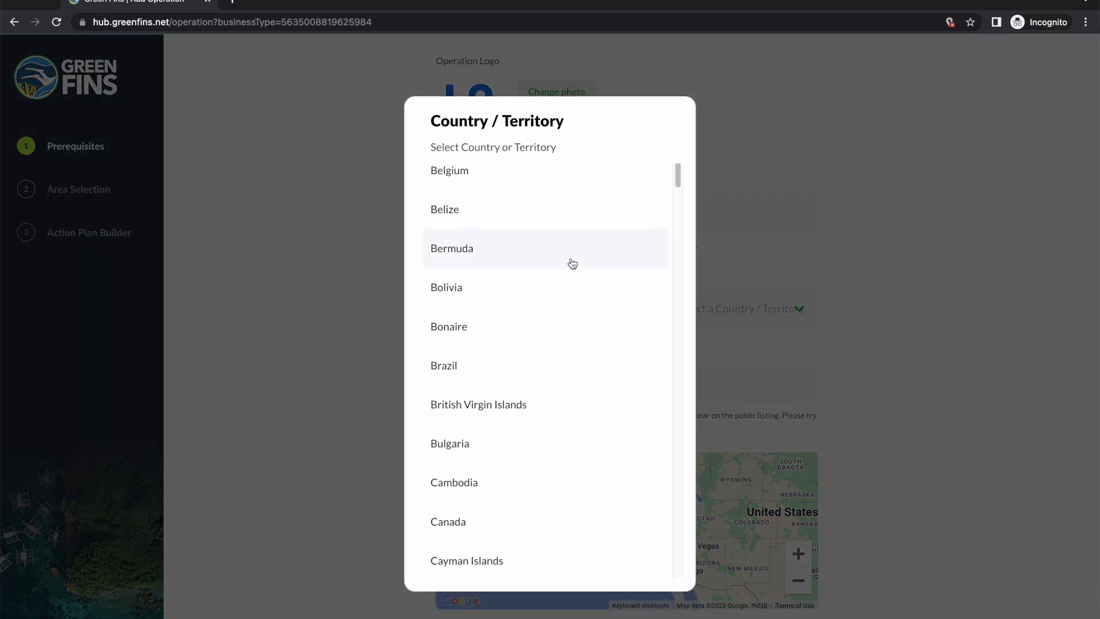
{"action": "scroll", "coordinate": [573, 260], "scroll_direction": "down", "scroll_amount": 4}
{"action": "scroll", "coordinate": [576, 246], "scroll_direction": "down", "scroll_amount": 4}
{"action": "scroll", "coordinate": [577, 246], "scroll_direction": "down", "scroll_amount": 20}
{"action": "scroll", "coordinate": [580, 265], "scroll_direction": "down", "scroll_amount": 15}
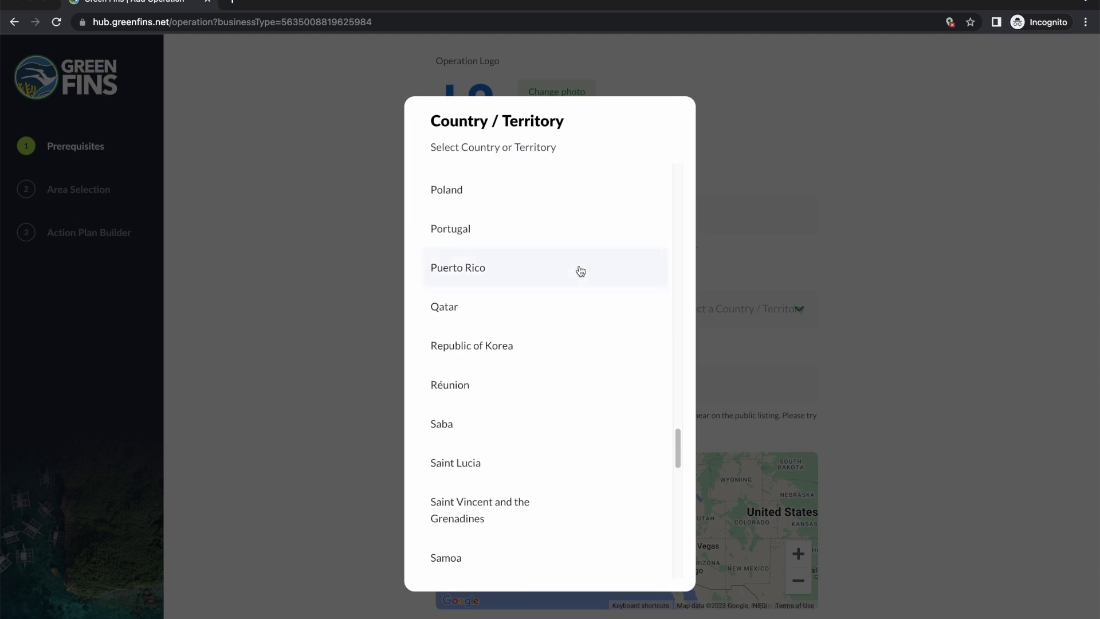
{"action": "scroll", "coordinate": [579, 269], "scroll_direction": "up", "scroll_amount": 8}
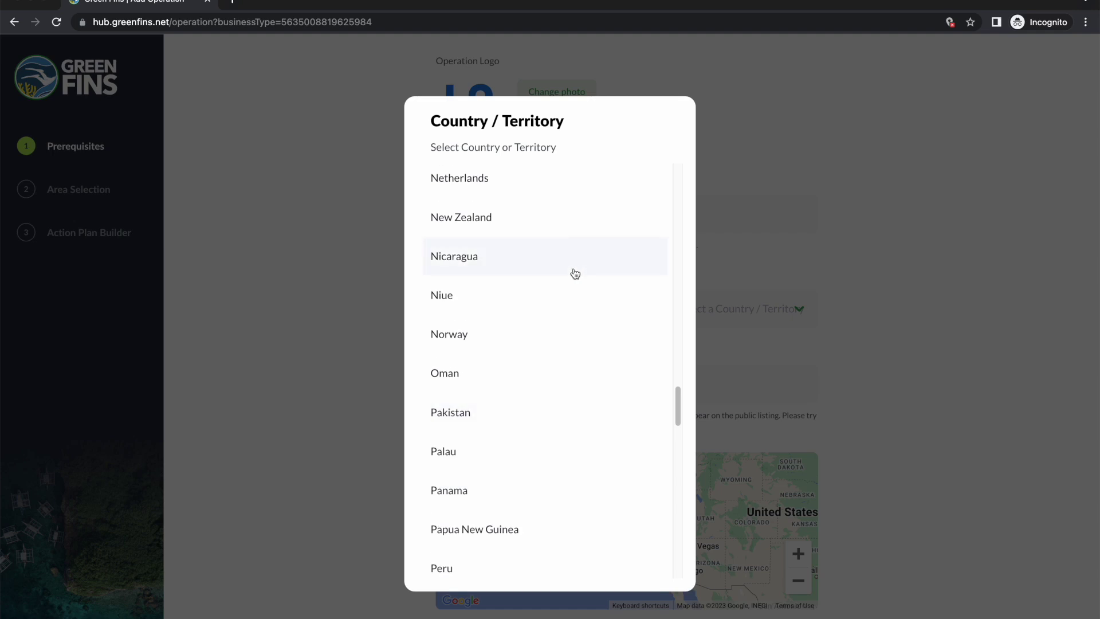
{"action": "scroll", "coordinate": [574, 273], "scroll_direction": "down", "scroll_amount": 2}
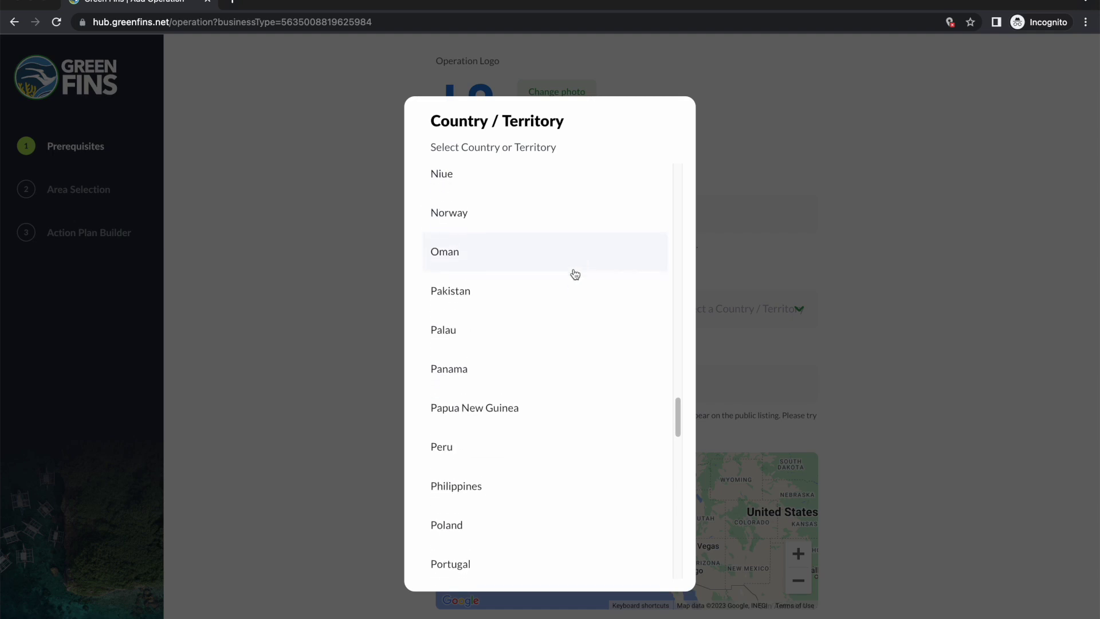
{"action": "left_click", "coordinate": [494, 476]}
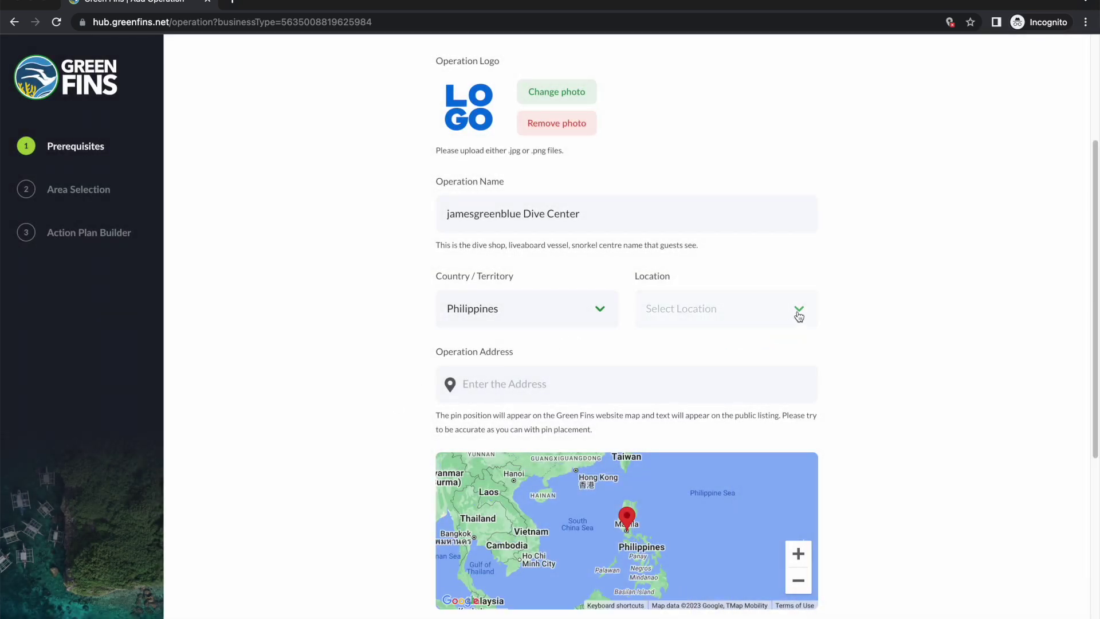
Step: Choose Dauin and Zamboanguita from the Location list
{"action": "left_click", "coordinate": [799, 312]}
{"action": "left_click", "coordinate": [802, 312]}
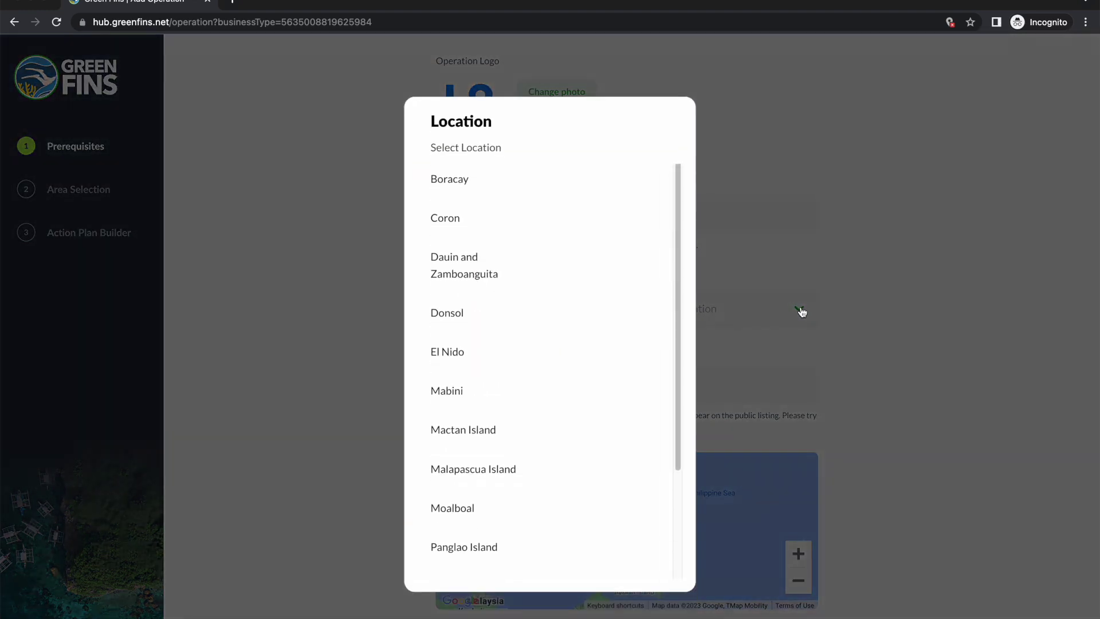
{"action": "scroll", "coordinate": [561, 241], "scroll_direction": "down", "scroll_amount": 3}
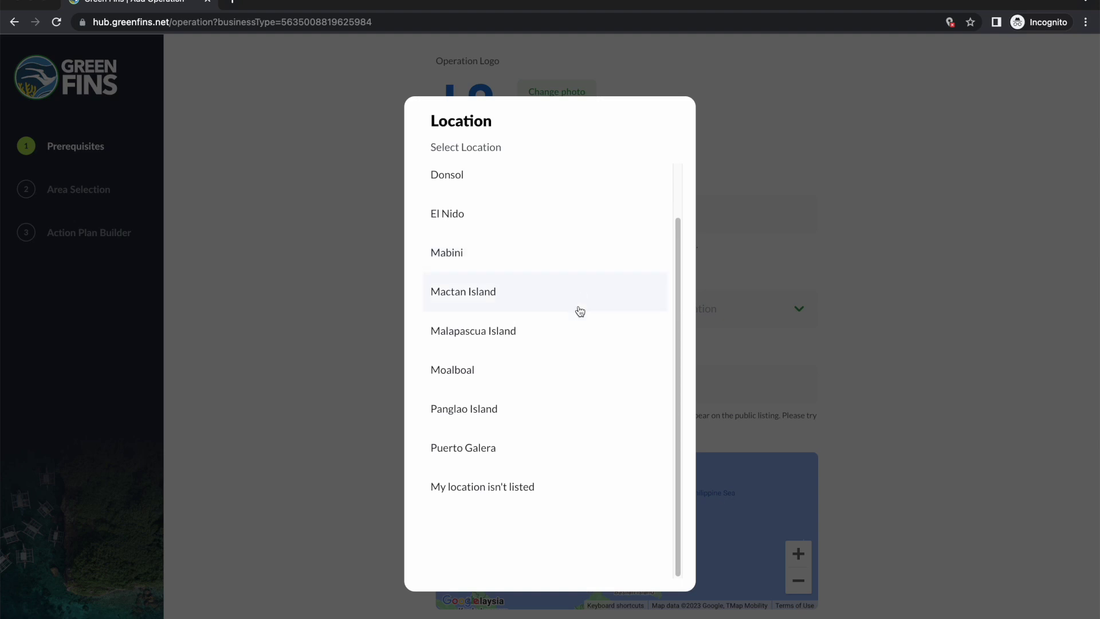
{"action": "scroll", "coordinate": [558, 379], "scroll_direction": "up", "scroll_amount": 1}
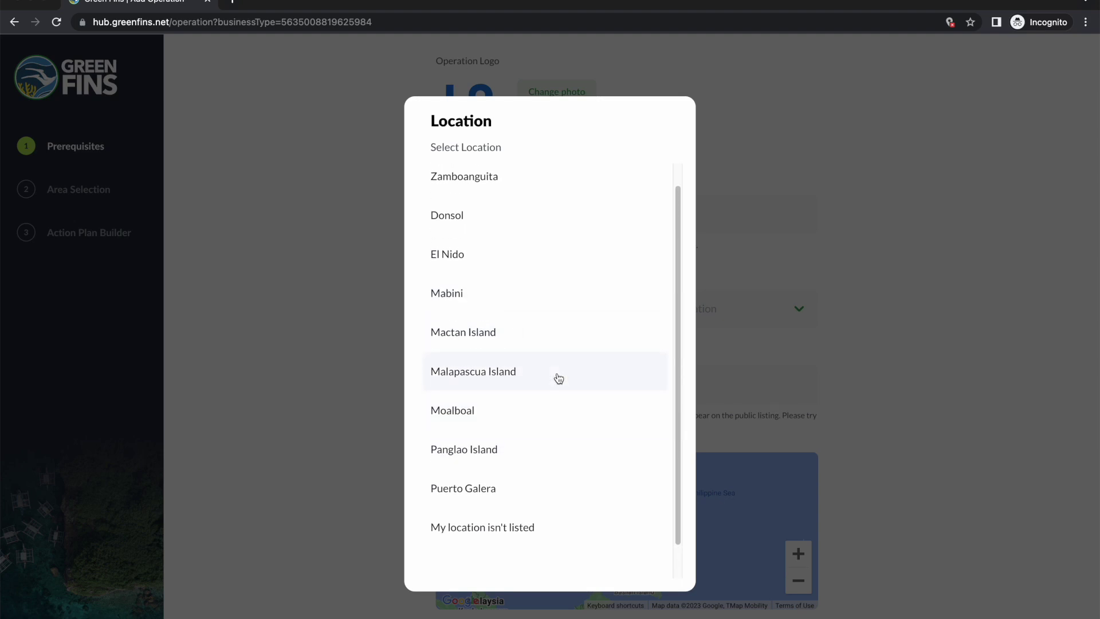
{"action": "scroll", "coordinate": [558, 378], "scroll_direction": "up", "scroll_amount": 1}
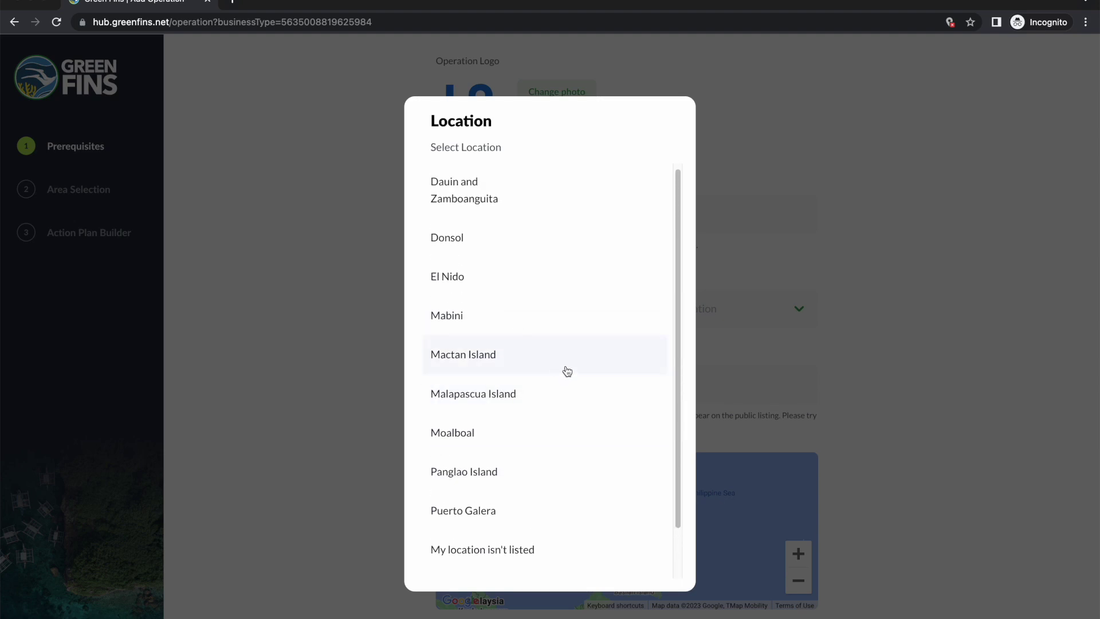
{"action": "scroll", "coordinate": [567, 371], "scroll_direction": "down", "scroll_amount": 1}
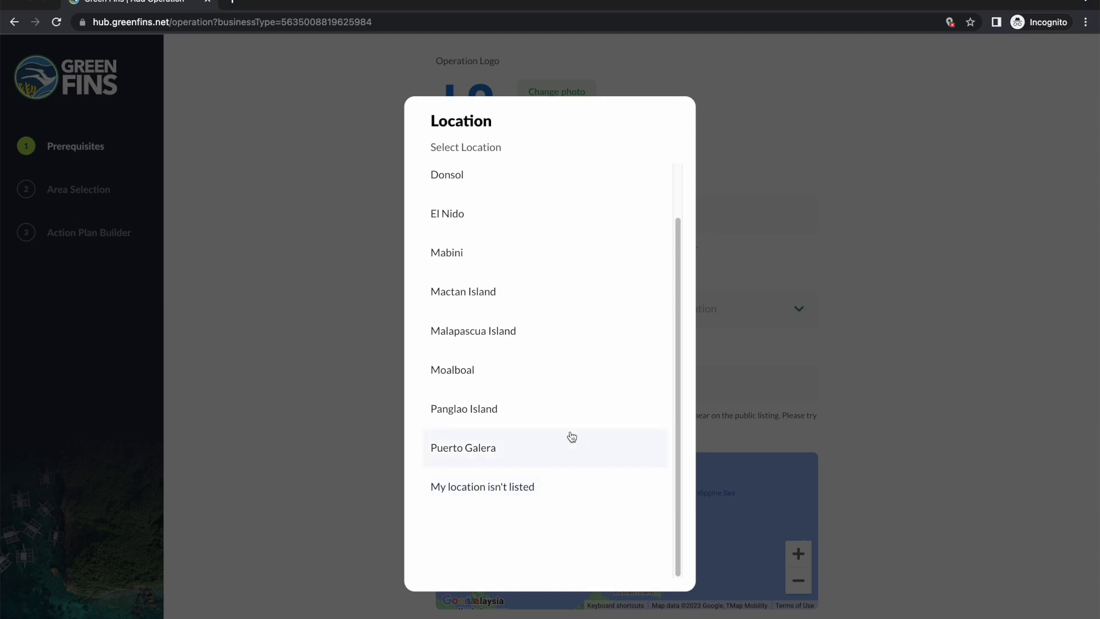
{"action": "scroll", "coordinate": [545, 348], "scroll_direction": "up", "scroll_amount": 2}
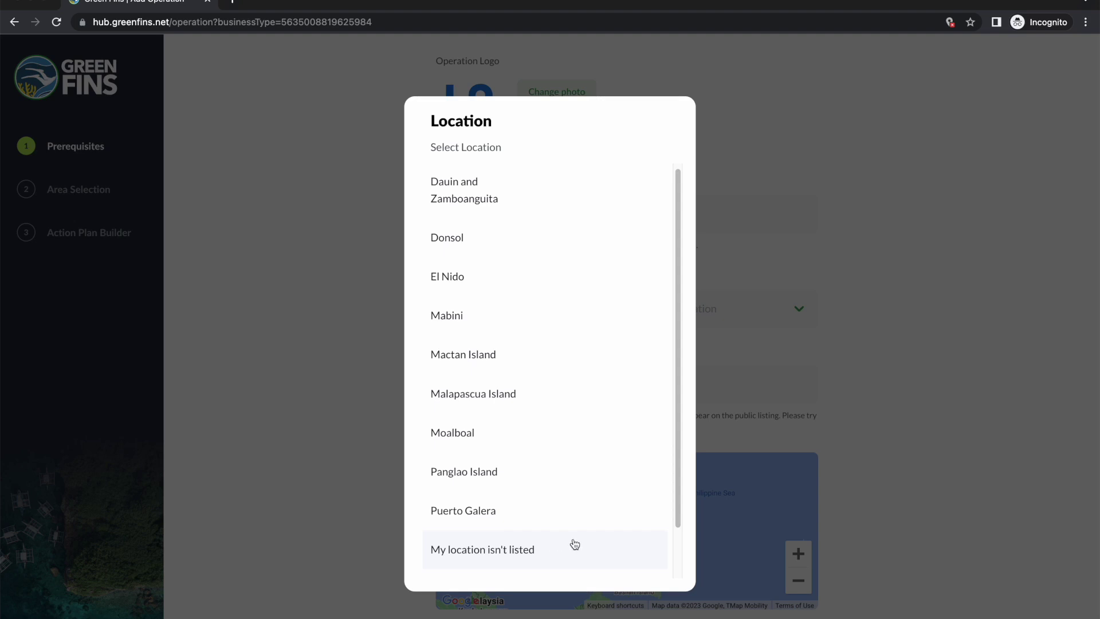
{"action": "scroll", "coordinate": [579, 543], "scroll_direction": "up", "scroll_amount": 1}
{"action": "scroll", "coordinate": [580, 542], "scroll_direction": "up", "scroll_amount": 1}
{"action": "left_click", "coordinate": [506, 273]}
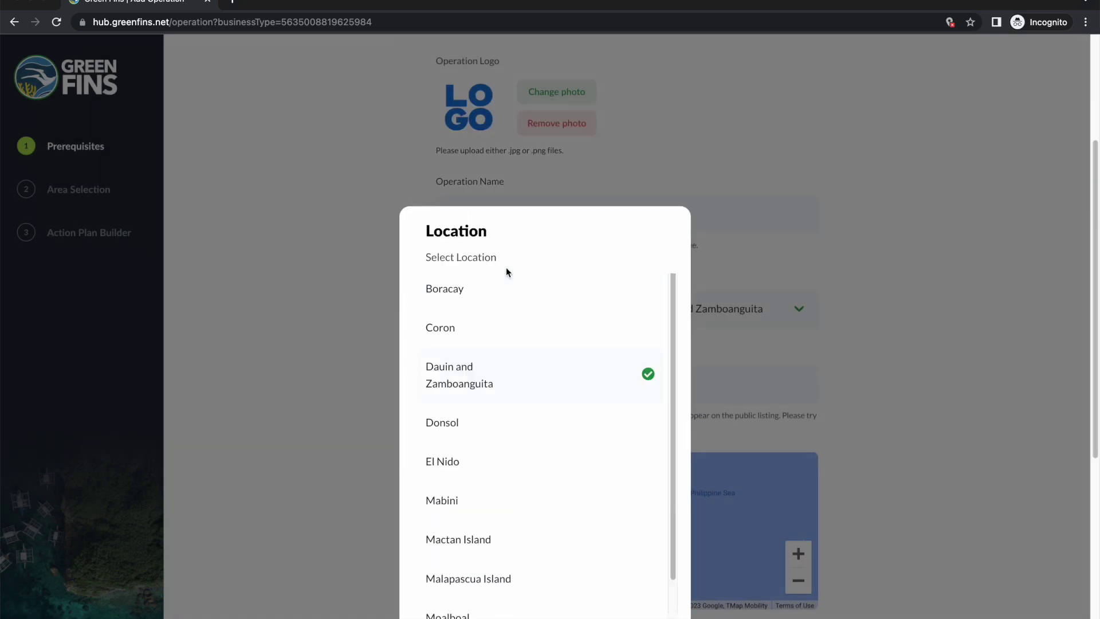
{"action": "left_click", "coordinate": [313, 338]}
{"action": "left_click", "coordinate": [524, 388]}
{"action": "scroll", "coordinate": [860, 394], "scroll_direction": "down", "scroll_amount": 2}
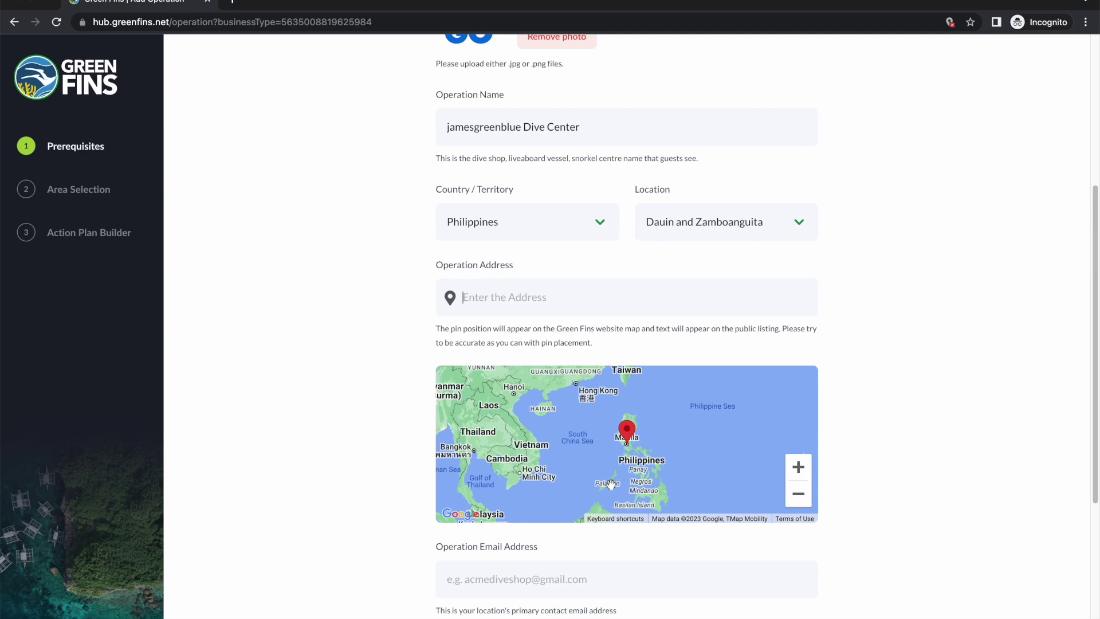
Step: Enter 'Address line 1, 2 3' as the Operation Address
{"action": "left_click", "coordinate": [540, 302]}
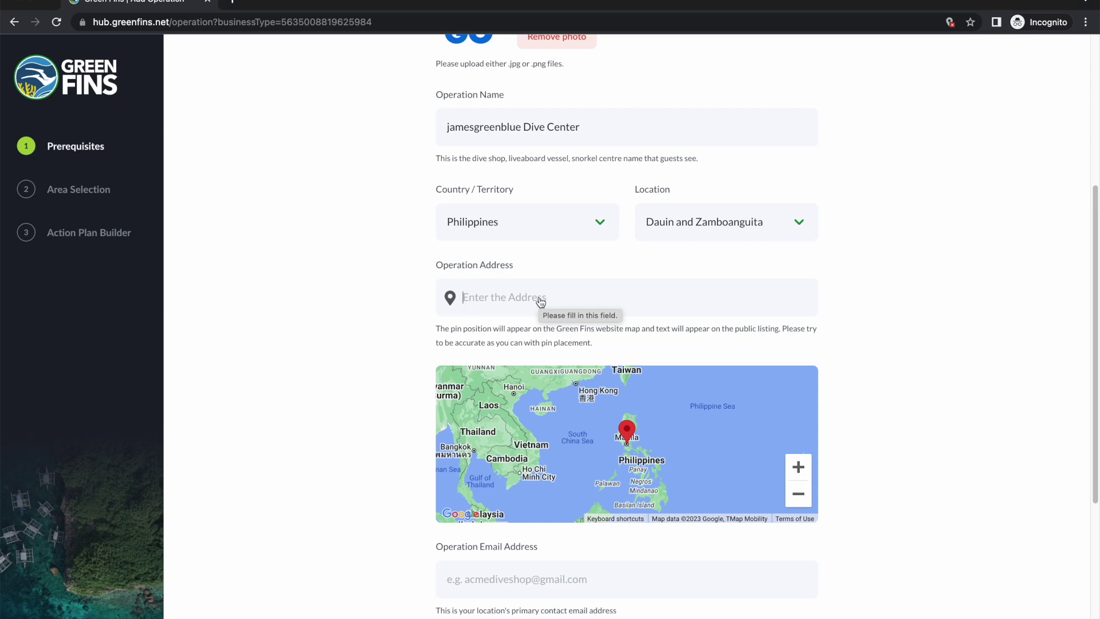
{"action": "type", "text": "Ad"}
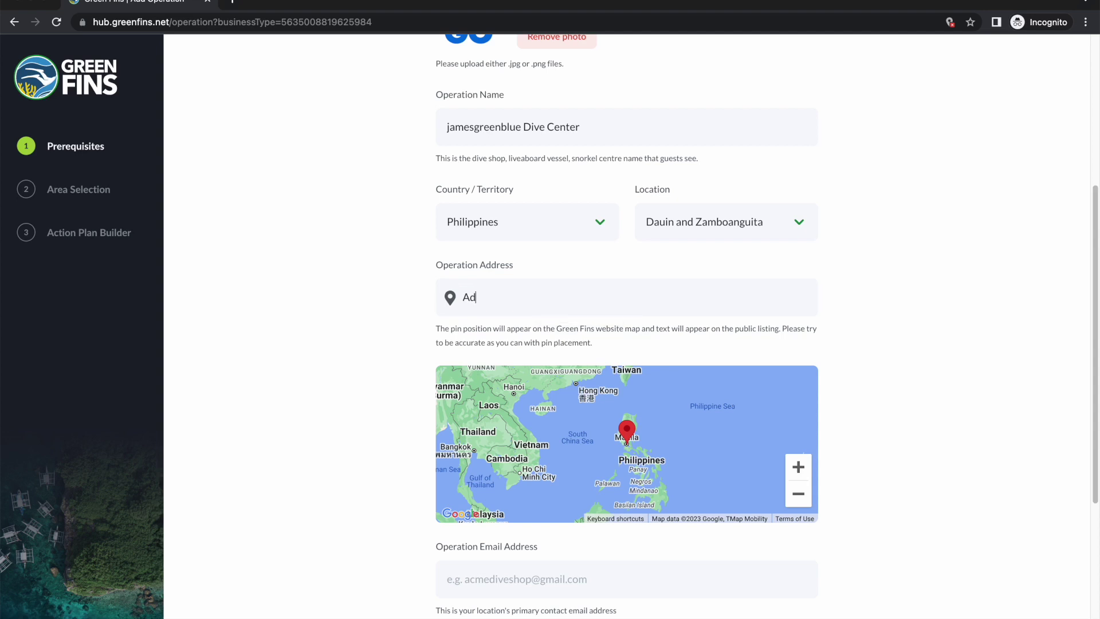
{"action": "type", "text": "dress line 1, 2 3"}
{"action": "scroll", "coordinate": [610, 391], "scroll_direction": "down", "scroll_amount": 1}
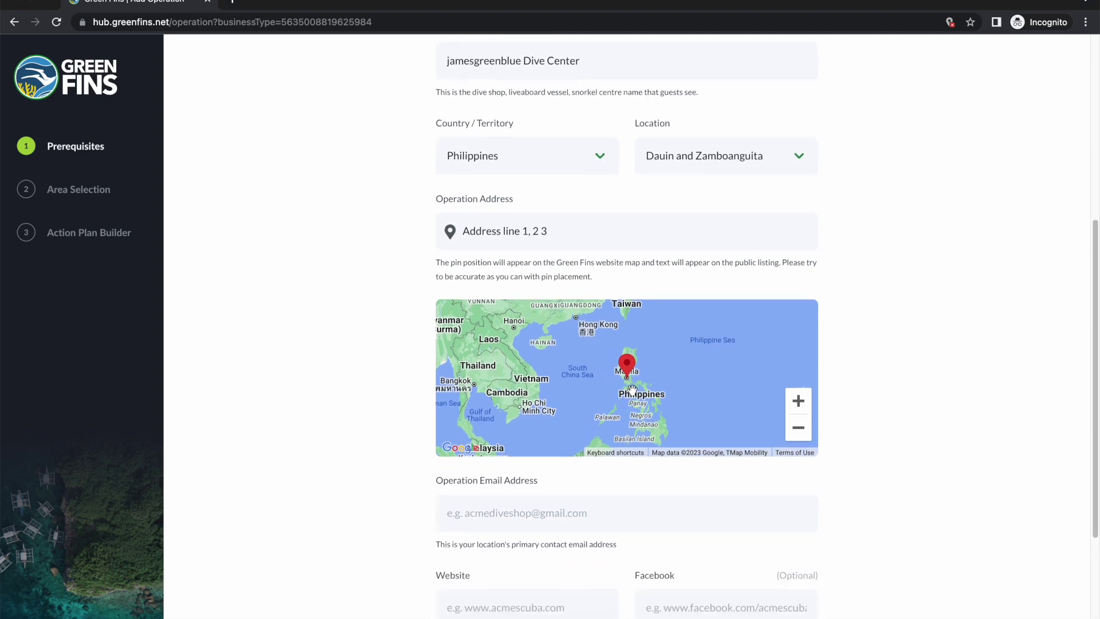
{"action": "left_click", "coordinate": [645, 406]}
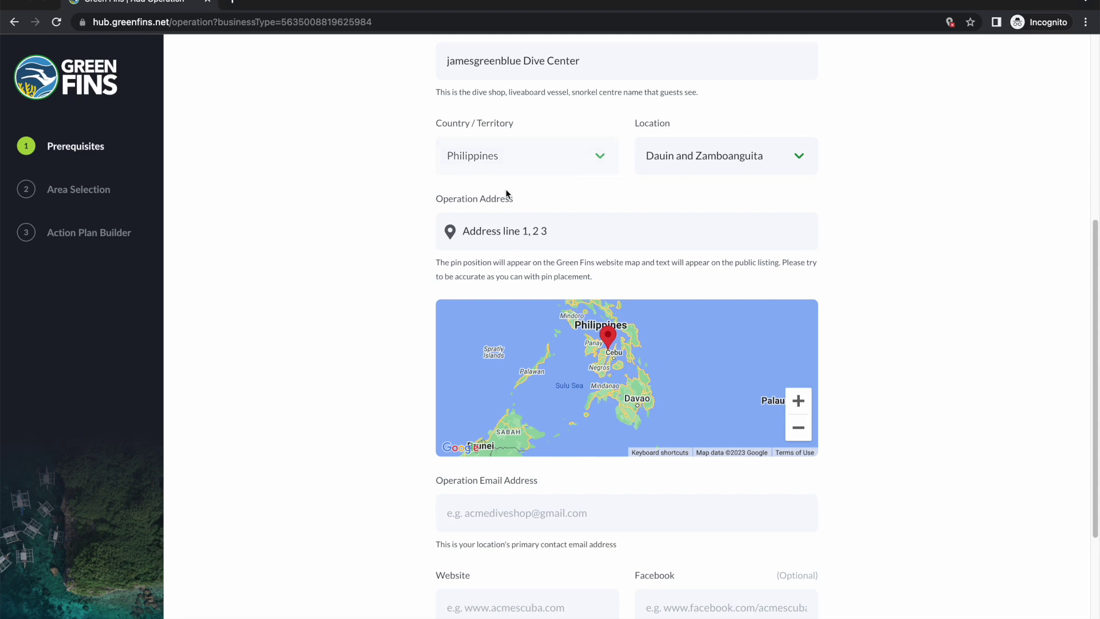
Step: Zoom the map into Dauin and drop the pin near Pura Vida Beach & Dive Resort
{"action": "left_click", "coordinate": [608, 365]}
{"action": "scroll", "coordinate": [648, 380], "scroll_direction": "up", "scroll_amount": 3}
{"action": "left_click", "coordinate": [660, 388]}
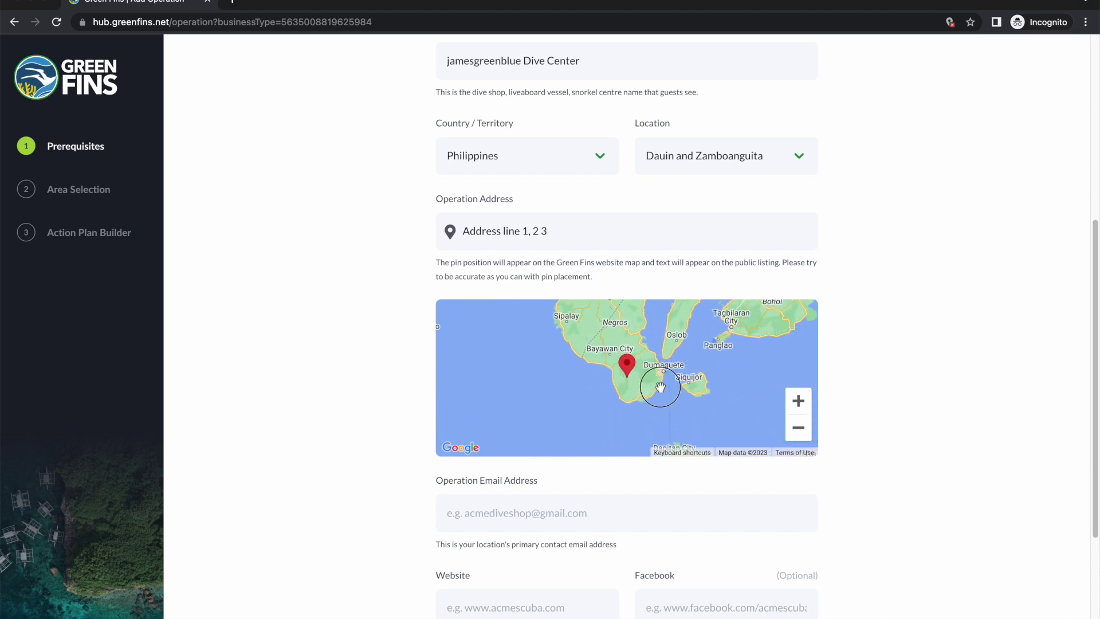
{"action": "scroll", "coordinate": [660, 387], "scroll_direction": "up", "scroll_amount": 2}
{"action": "left_click_drag", "start_coordinate": [582, 371], "coordinate": [660, 393]}
{"action": "scroll", "coordinate": [688, 370], "scroll_direction": "up", "scroll_amount": 2}
{"action": "scroll", "coordinate": [687, 370], "scroll_direction": "up", "scroll_amount": 2}
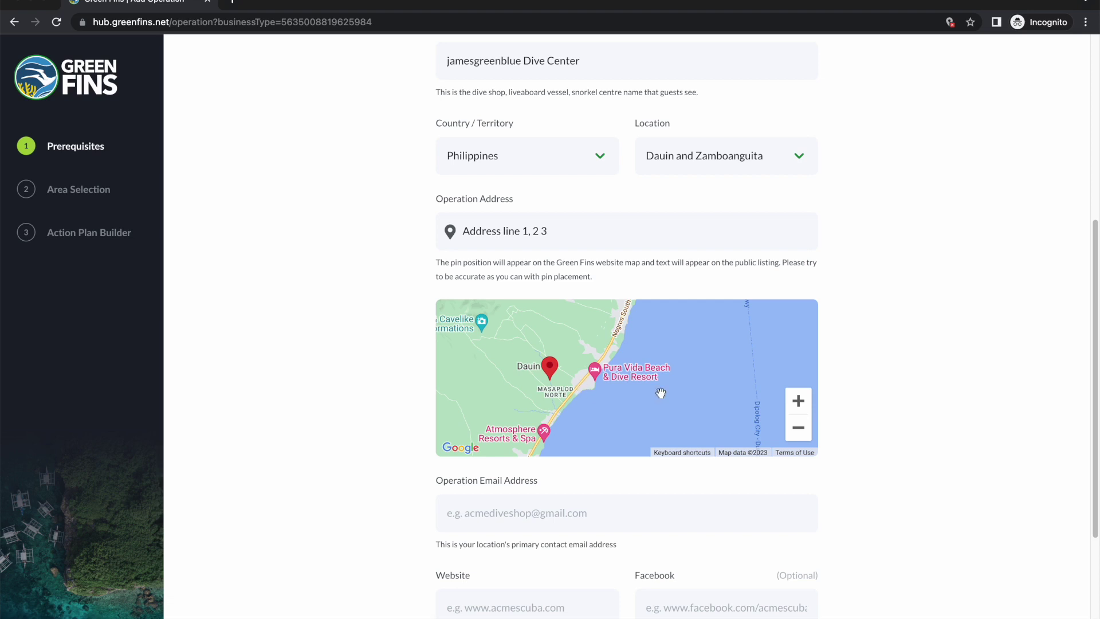
{"action": "left_click", "coordinate": [798, 399]}
{"action": "left_click", "coordinate": [798, 400]}
{"action": "left_click_drag", "start_coordinate": [573, 376], "coordinate": [633, 362]}
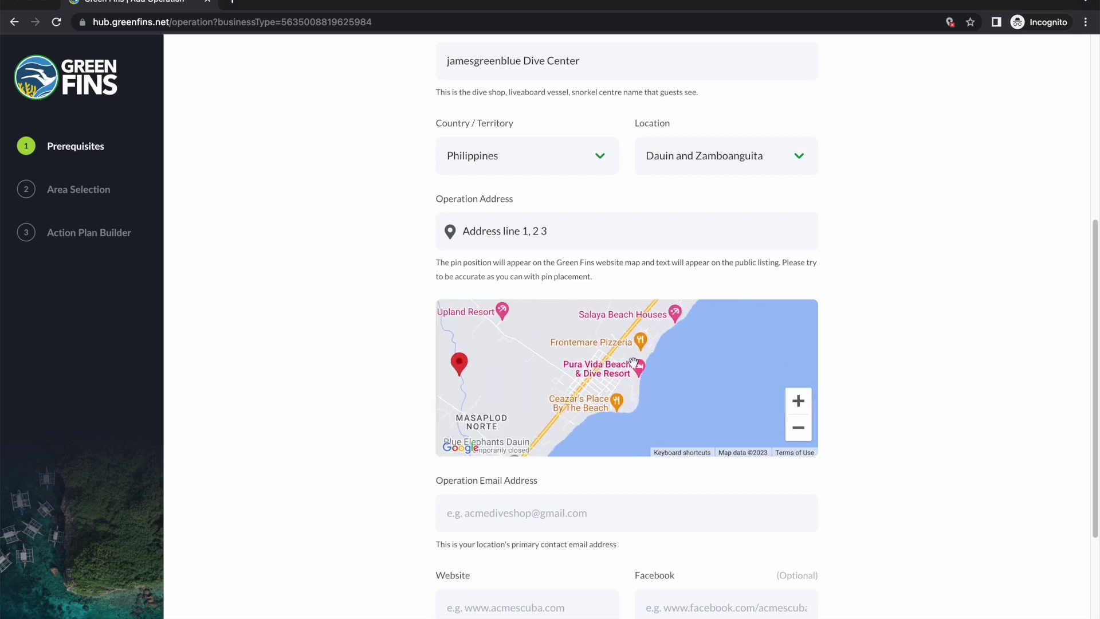
{"action": "left_click", "coordinate": [584, 382]}
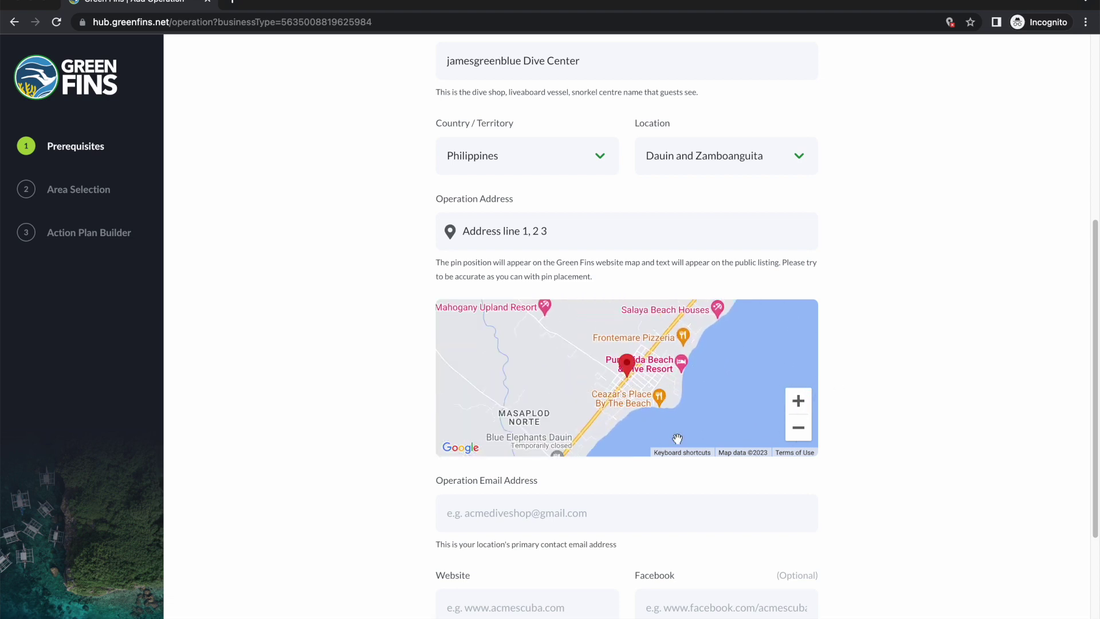
{"action": "scroll", "coordinate": [120, 437], "scroll_direction": "down", "scroll_amount": 3}
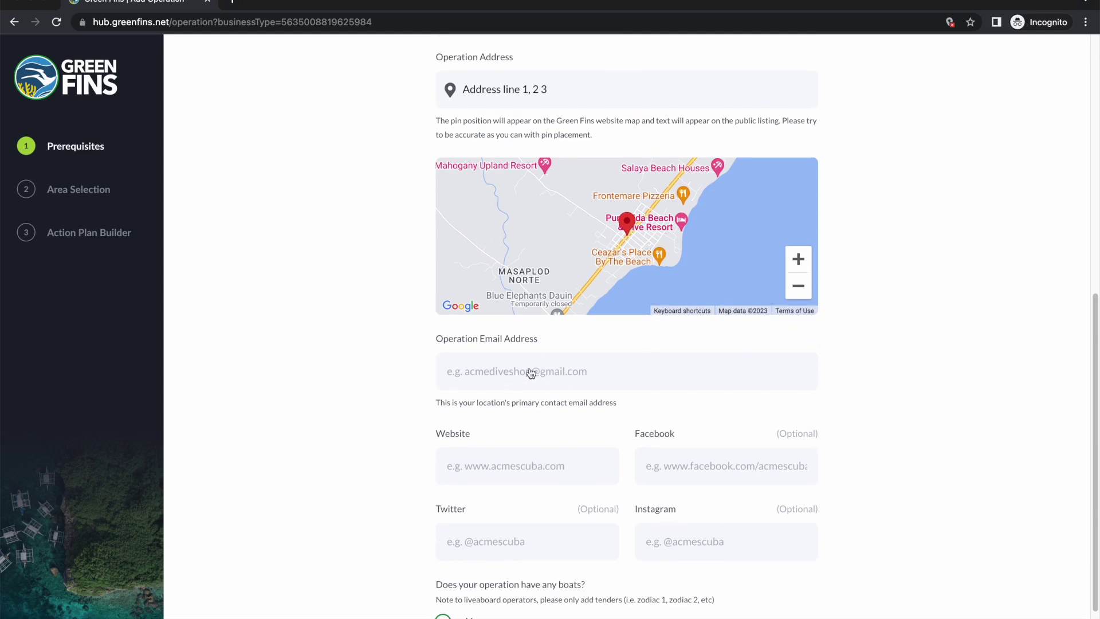
Step: Move the pin to the shore below Ceazar's Place and enter the operation's contact e-mail
{"action": "left_click_drag", "start_coordinate": [626, 228], "coordinate": [615, 273]}
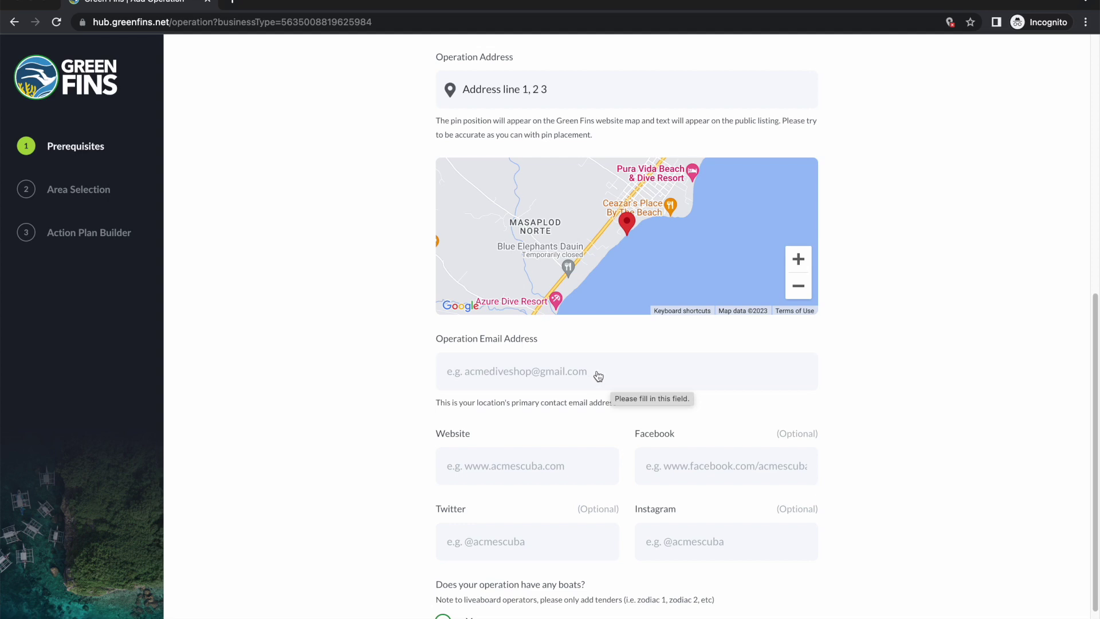
{"action": "scroll", "coordinate": [887, 382], "scroll_direction": "down", "scroll_amount": 1}
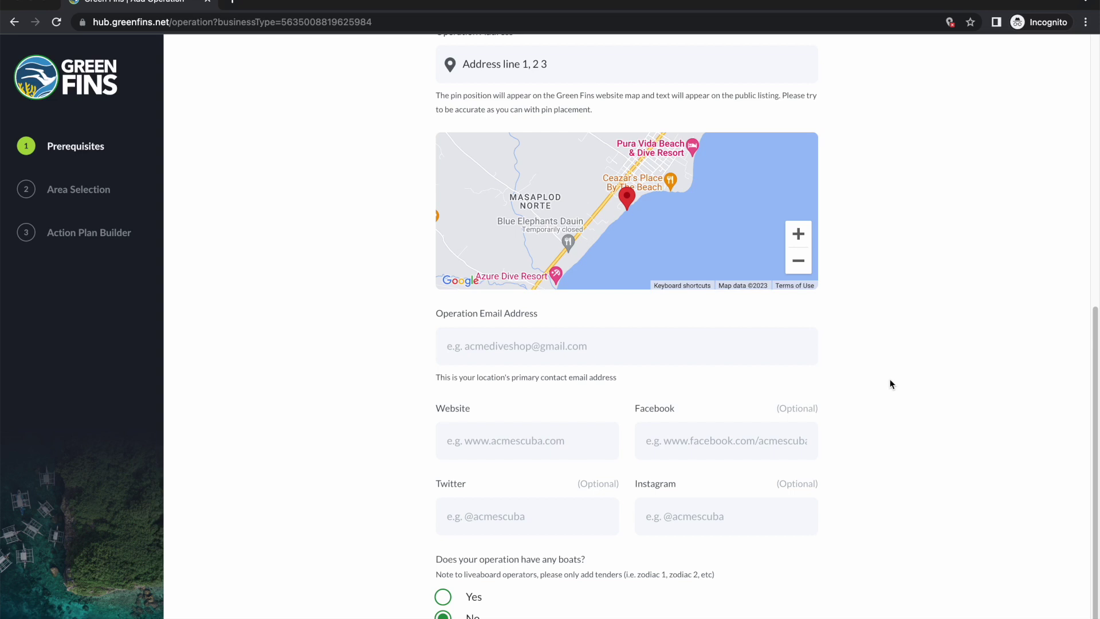
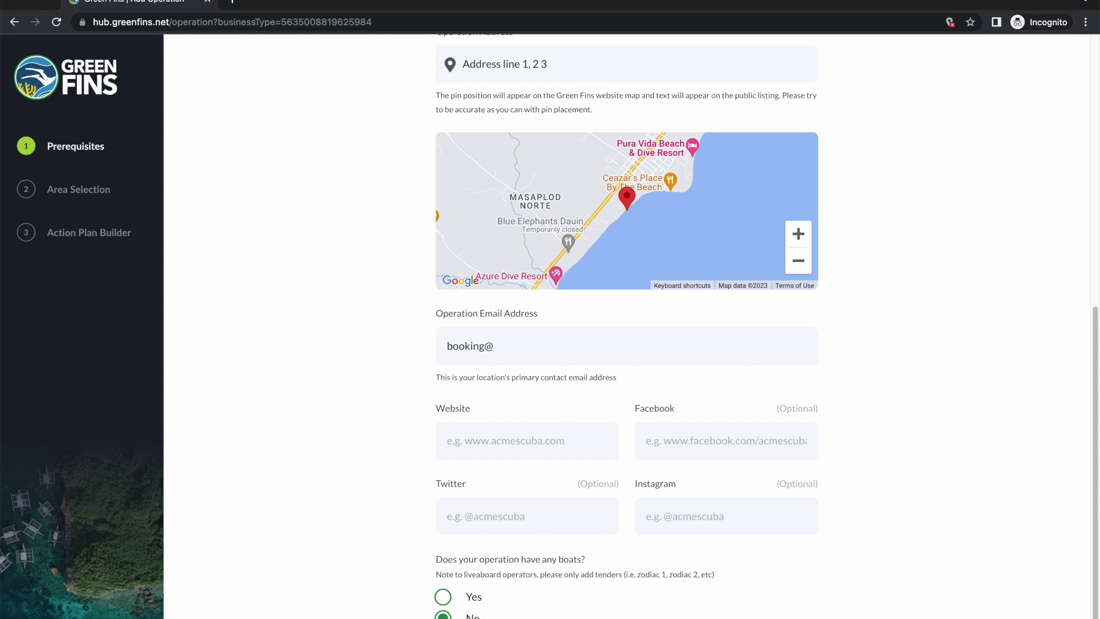
{"action": "scroll", "coordinate": [885, 384], "scroll_direction": "down", "scroll_amount": 2}
Step: Copy the e-mail's domain into the Website field and answer the boats question
{"action": "left_click", "coordinate": [494, 298]}
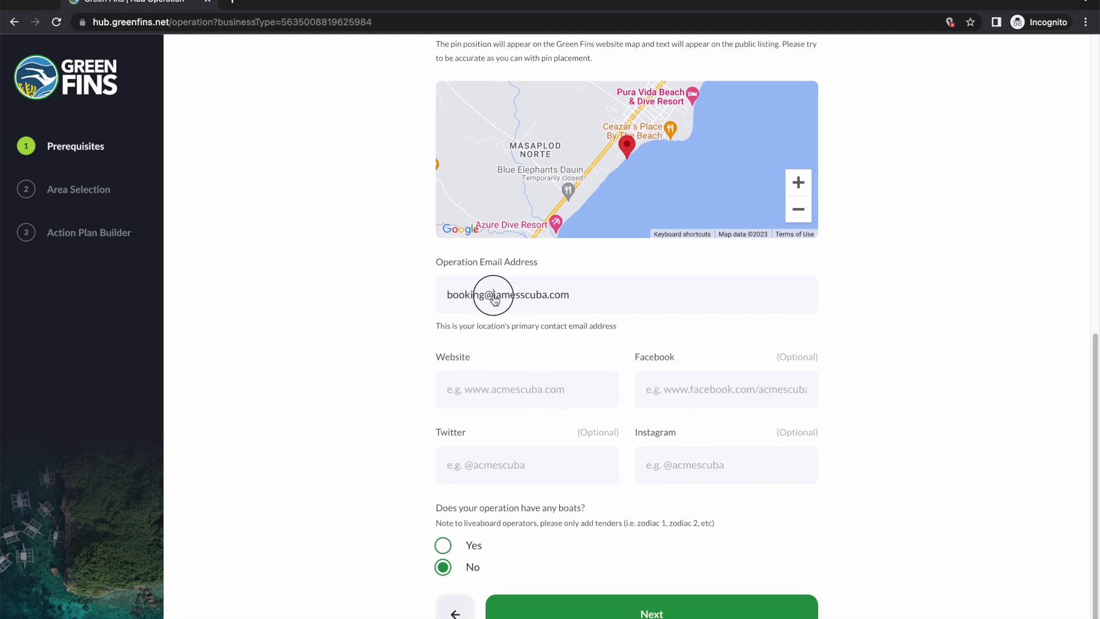
{"action": "left_click_drag", "start_coordinate": [494, 298], "coordinate": [587, 303]}
{"action": "key", "text": "ctrl+c"}
{"action": "left_click", "coordinate": [453, 389]}
{"action": "key", "text": "ctrl+v"}
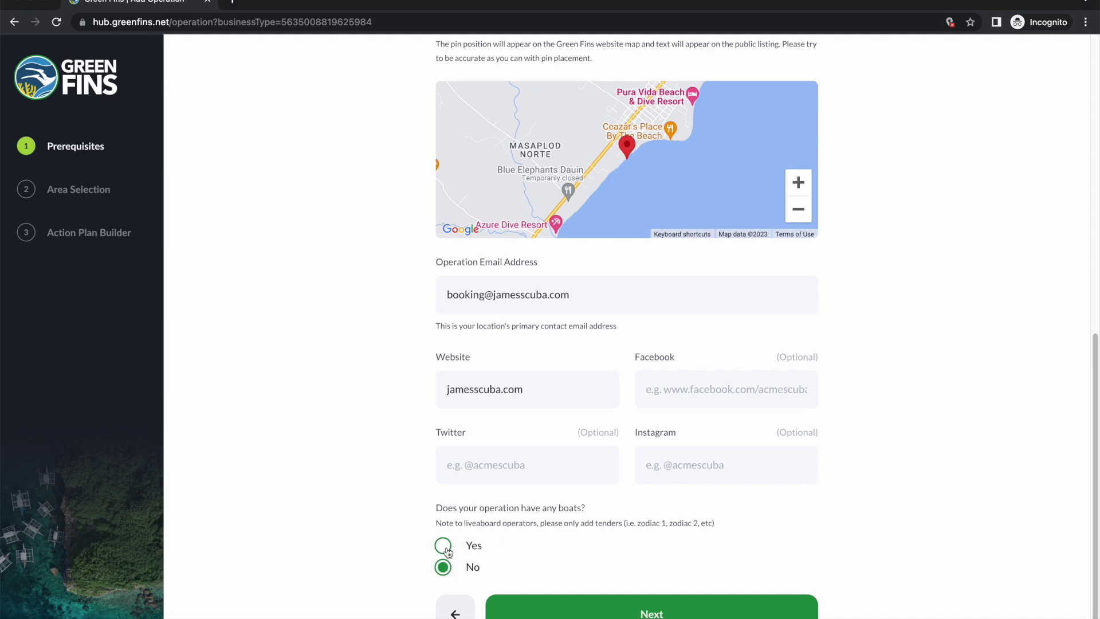
{"action": "left_click", "coordinate": [446, 547]}
Step: Add one named boat of type Day boat to the operation
{"action": "scroll", "coordinate": [405, 499], "scroll_direction": "down", "scroll_amount": 4}
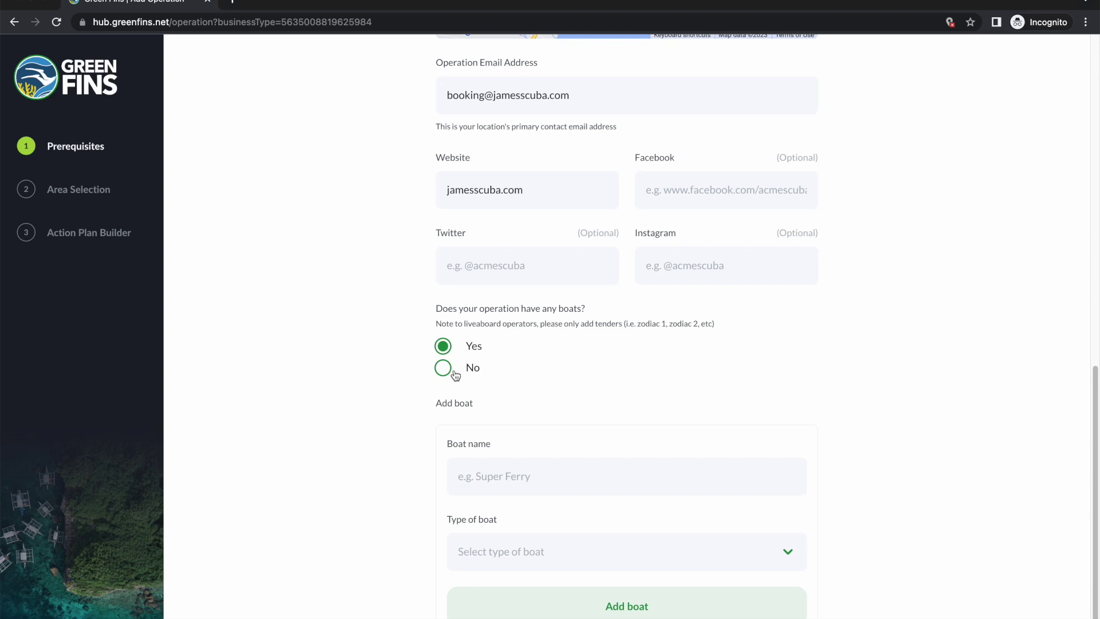
{"action": "scroll", "coordinate": [522, 394], "scroll_direction": "down", "scroll_amount": 2}
{"action": "left_click", "coordinate": [561, 422]}
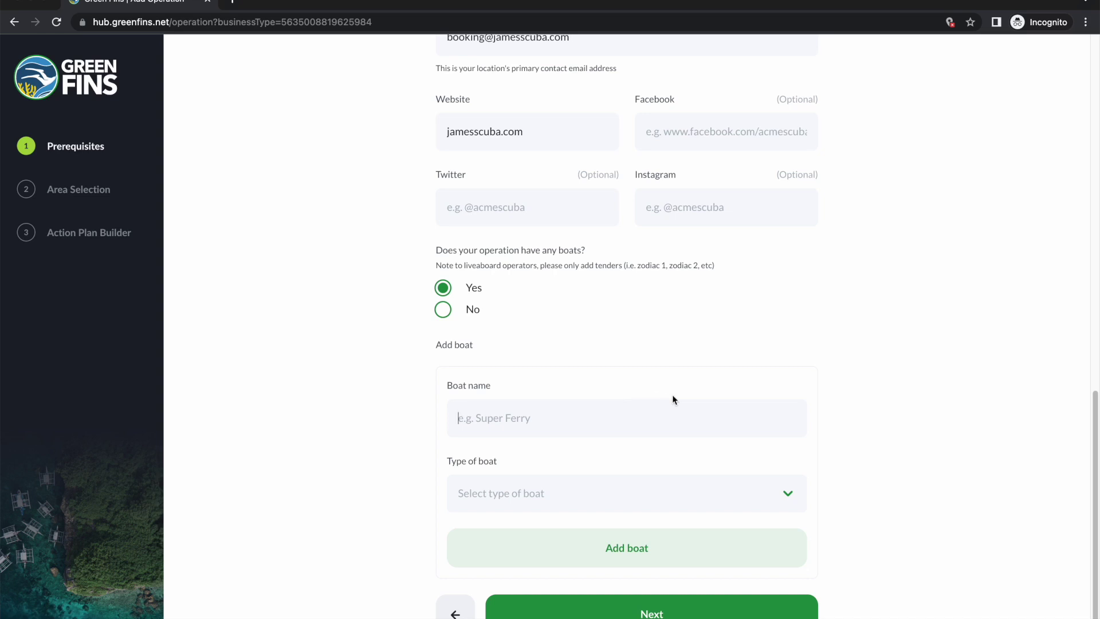
{"action": "type", "text": "James boat 1"}
{"action": "left_click", "coordinate": [694, 491]}
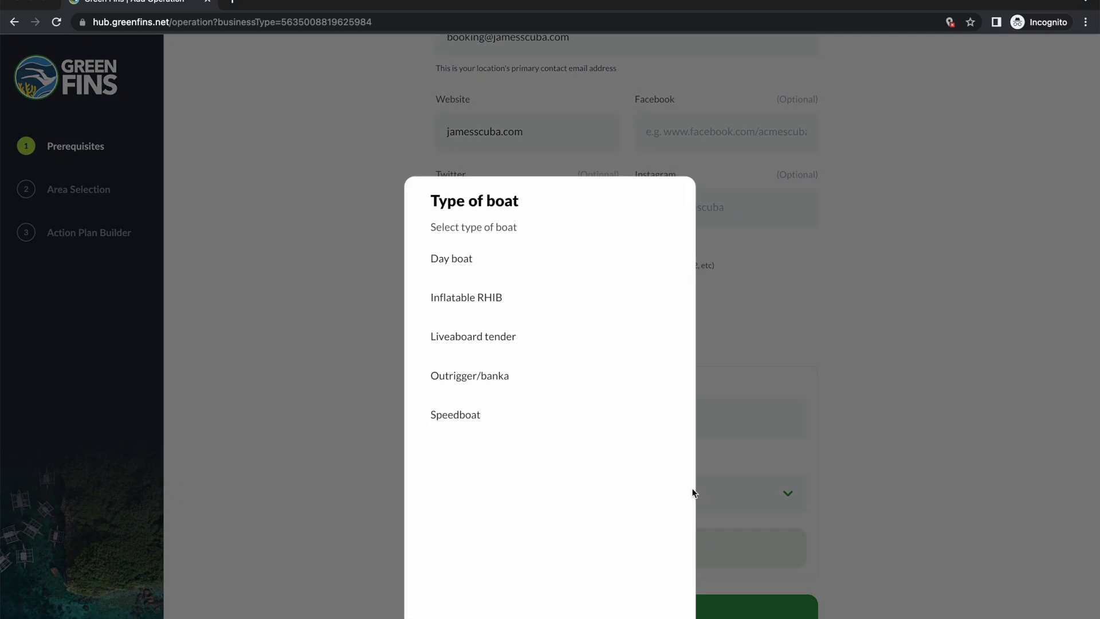
{"action": "left_click", "coordinate": [479, 184]}
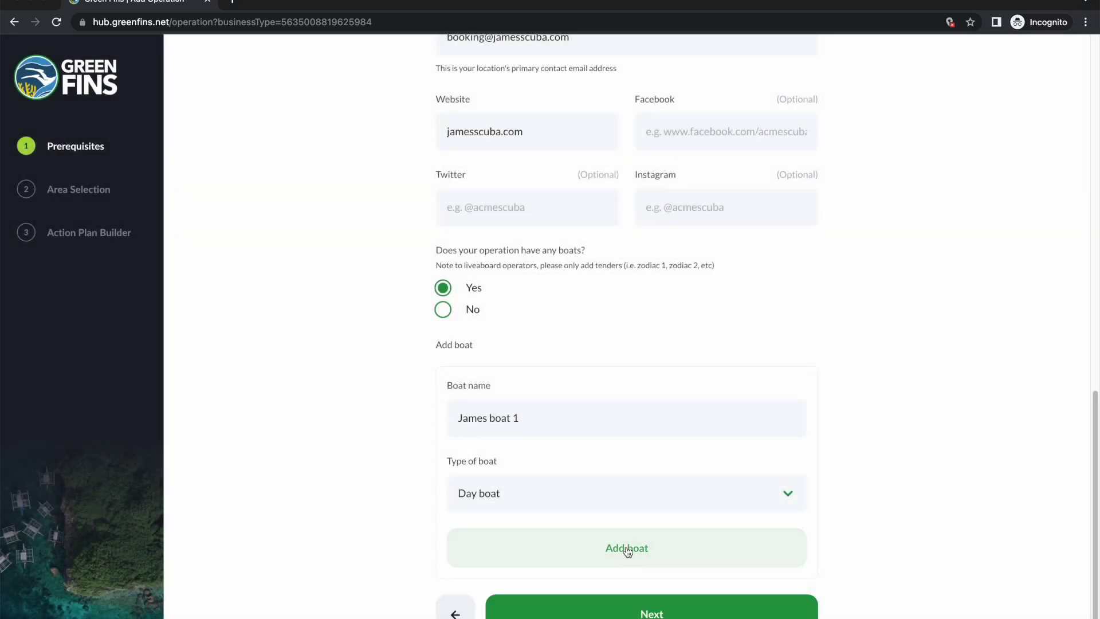
{"action": "left_click", "coordinate": [627, 548]}
{"action": "scroll", "coordinate": [593, 427], "scroll_direction": "down", "scroll_amount": 1}
{"action": "left_click", "coordinate": [636, 611]}
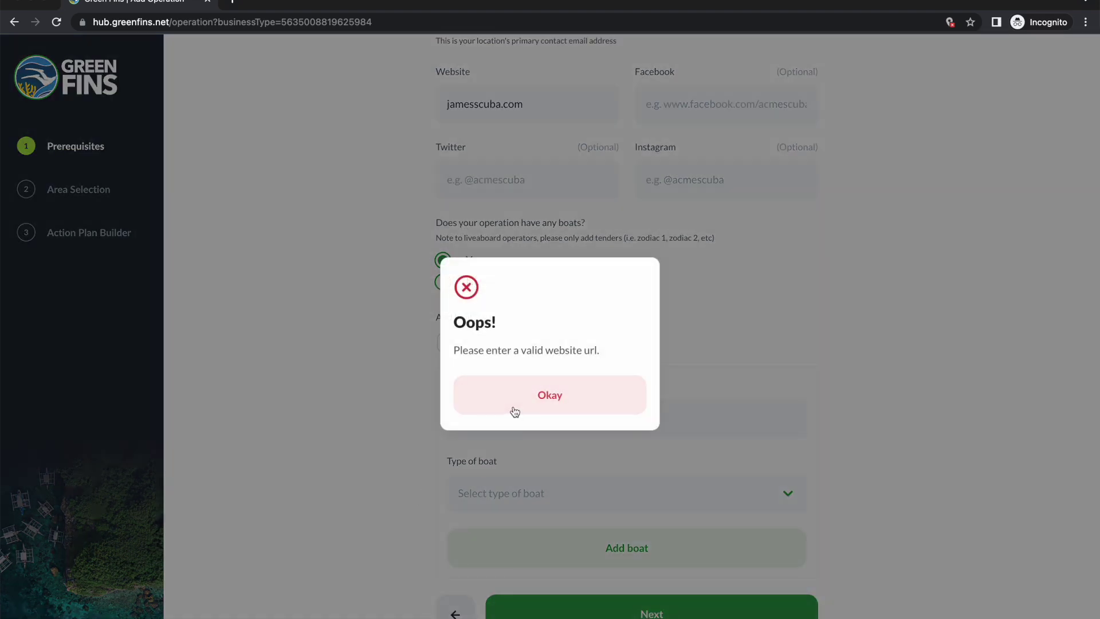
{"action": "left_click", "coordinate": [535, 395]}
{"action": "scroll", "coordinate": [462, 221], "scroll_direction": "up", "scroll_amount": 2}
{"action": "left_click", "coordinate": [446, 222]}
{"action": "type", "text": "www."}
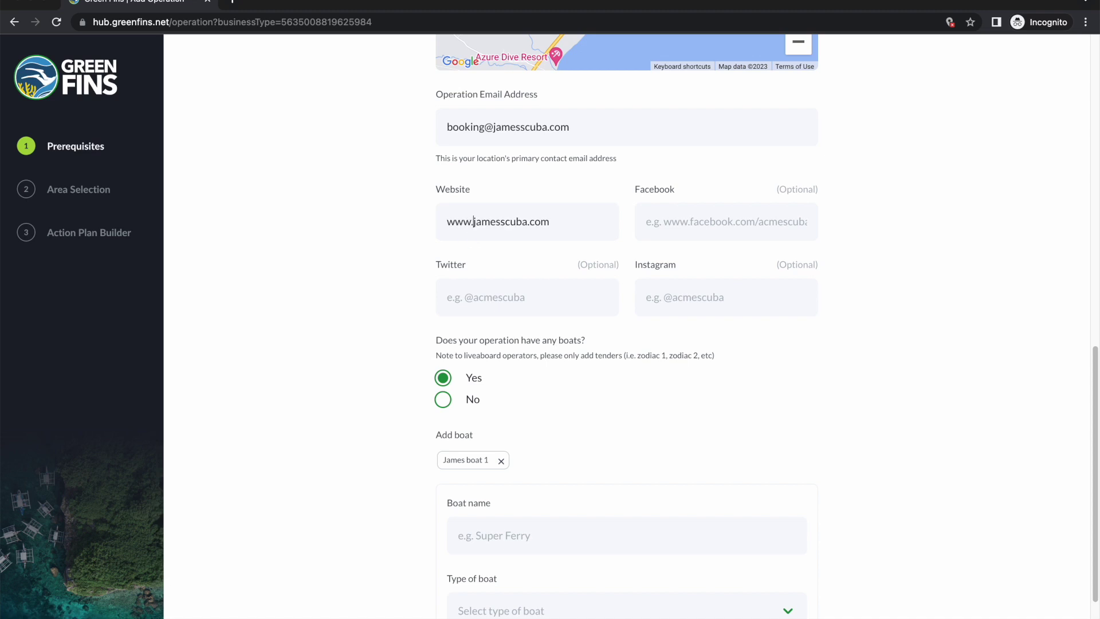
{"action": "scroll", "coordinate": [476, 243], "scroll_direction": "down", "scroll_amount": 2}
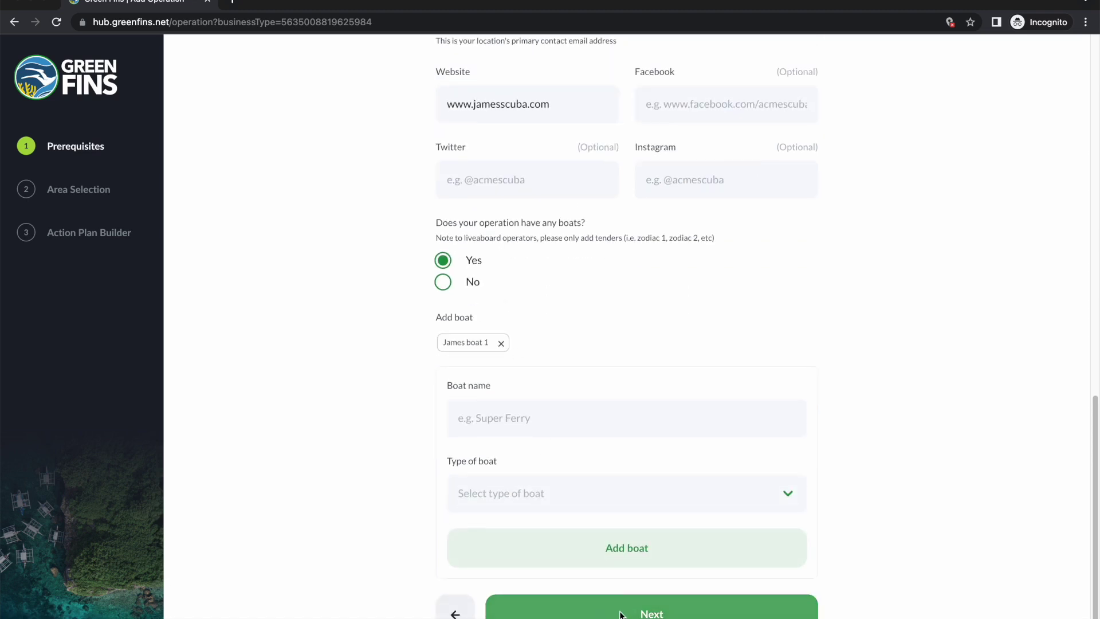
{"action": "left_click", "coordinate": [629, 599]}
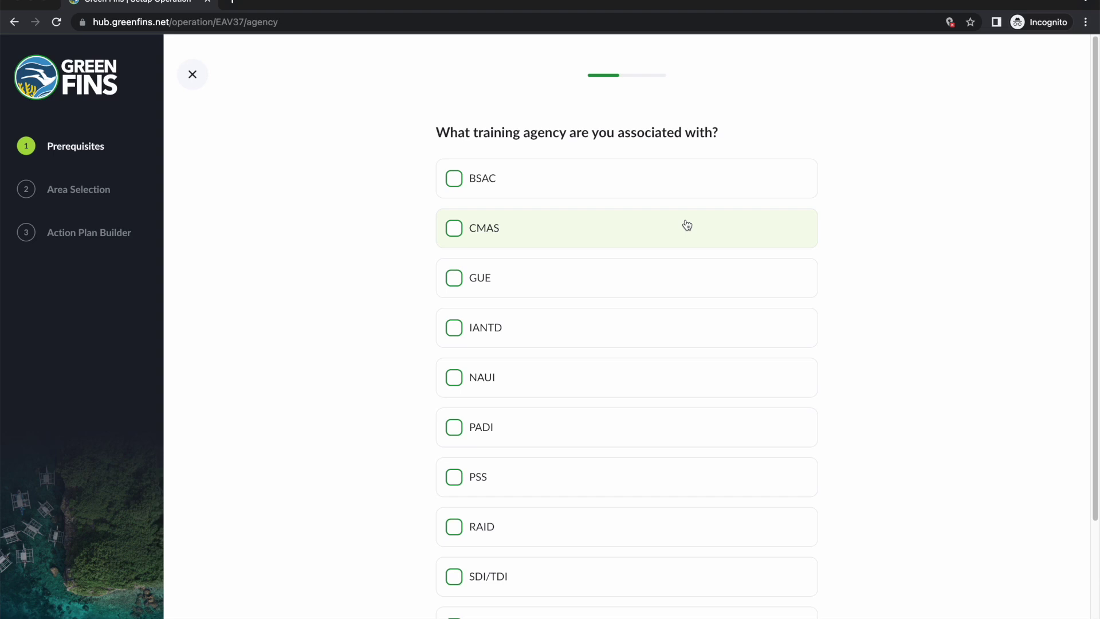
Step: Select PADI as the training agency
{"action": "scroll", "coordinate": [687, 225], "scroll_direction": "down", "scroll_amount": 1}
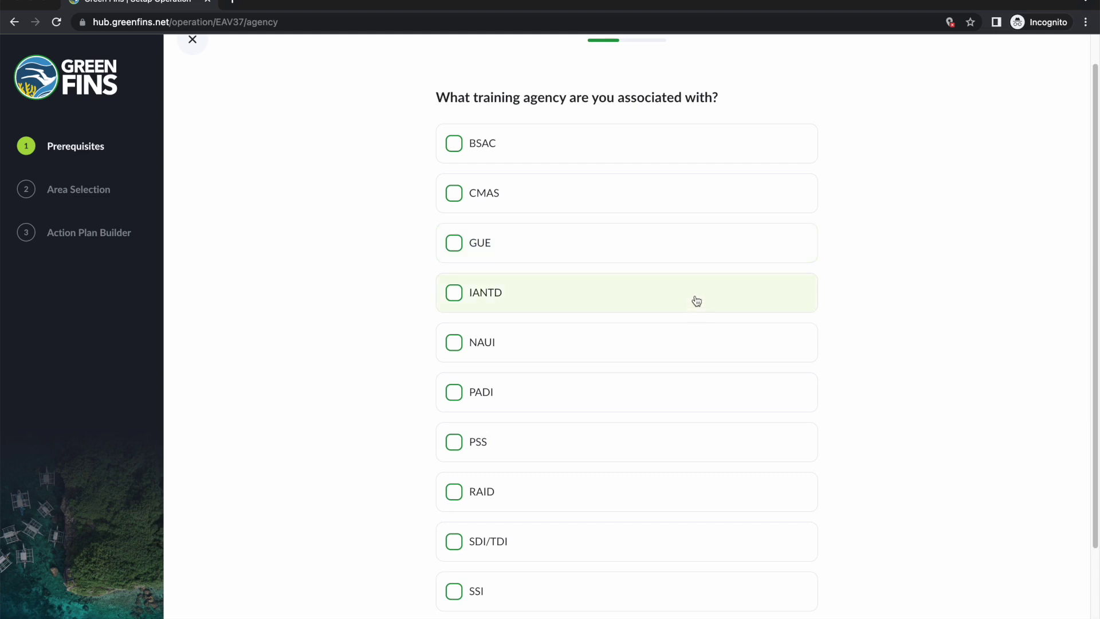
{"action": "scroll", "coordinate": [618, 304], "scroll_direction": "down", "scroll_amount": 1}
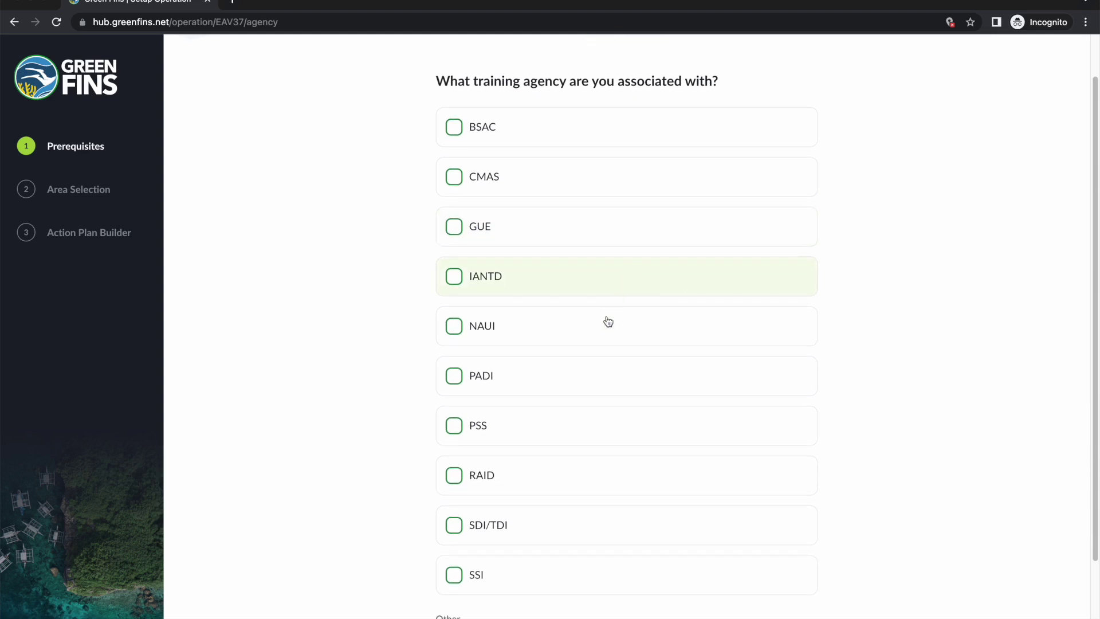
{"action": "left_click", "coordinate": [585, 378]}
{"action": "scroll", "coordinate": [395, 404], "scroll_direction": "down", "scroll_amount": 3}
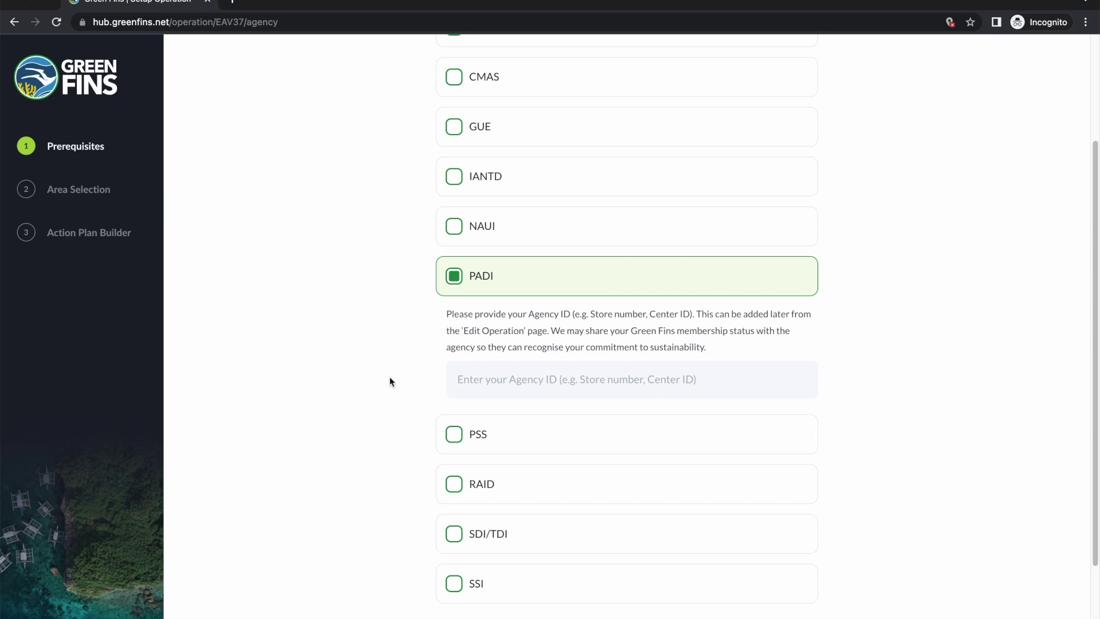
Step: Enter the PADI agency ID and submit the training agency answers
{"action": "left_click", "coordinate": [761, 384]}
{"action": "type", "text": "123456"}
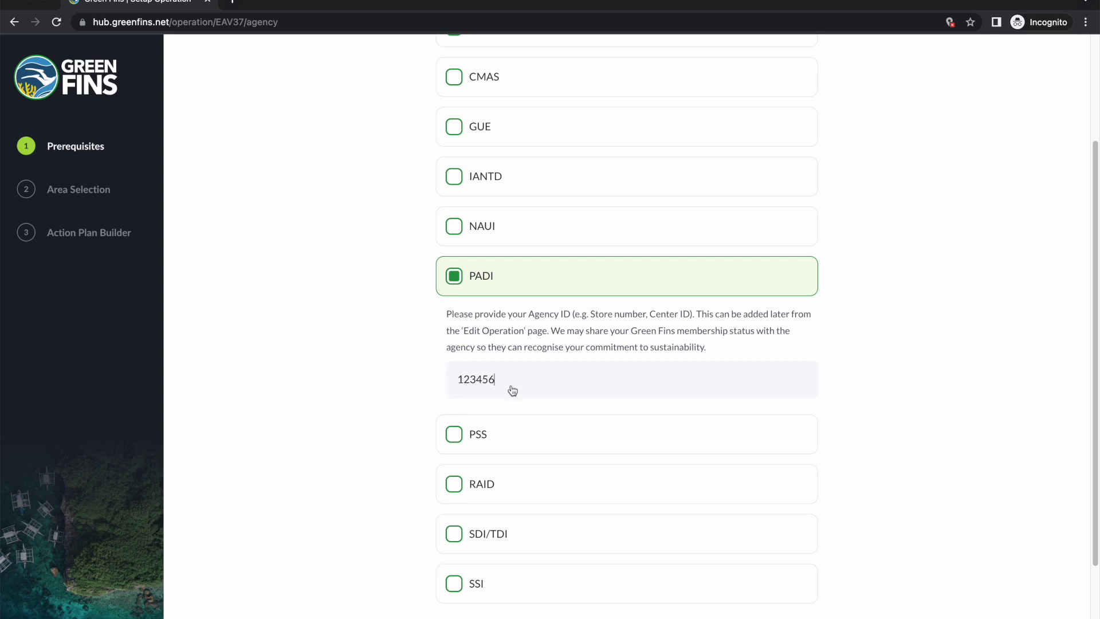
{"action": "scroll", "coordinate": [344, 304], "scroll_direction": "down", "scroll_amount": 2}
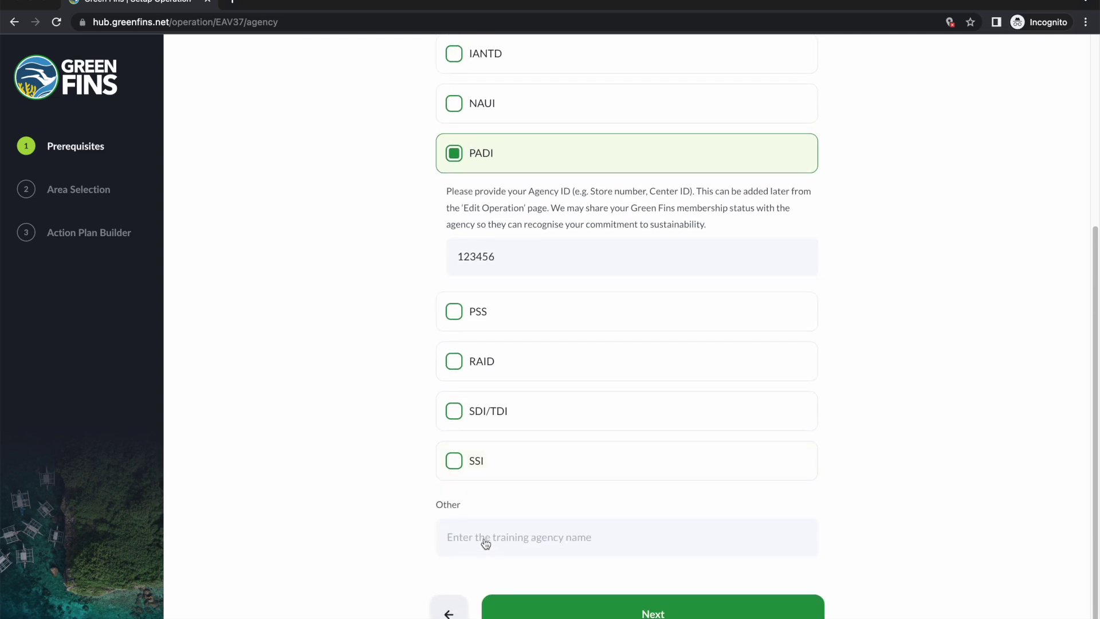
{"action": "left_click", "coordinate": [552, 535]}
{"action": "scroll", "coordinate": [597, 535], "scroll_direction": "up", "scroll_amount": 1}
{"action": "scroll", "coordinate": [597, 534], "scroll_direction": "up", "scroll_amount": 3}
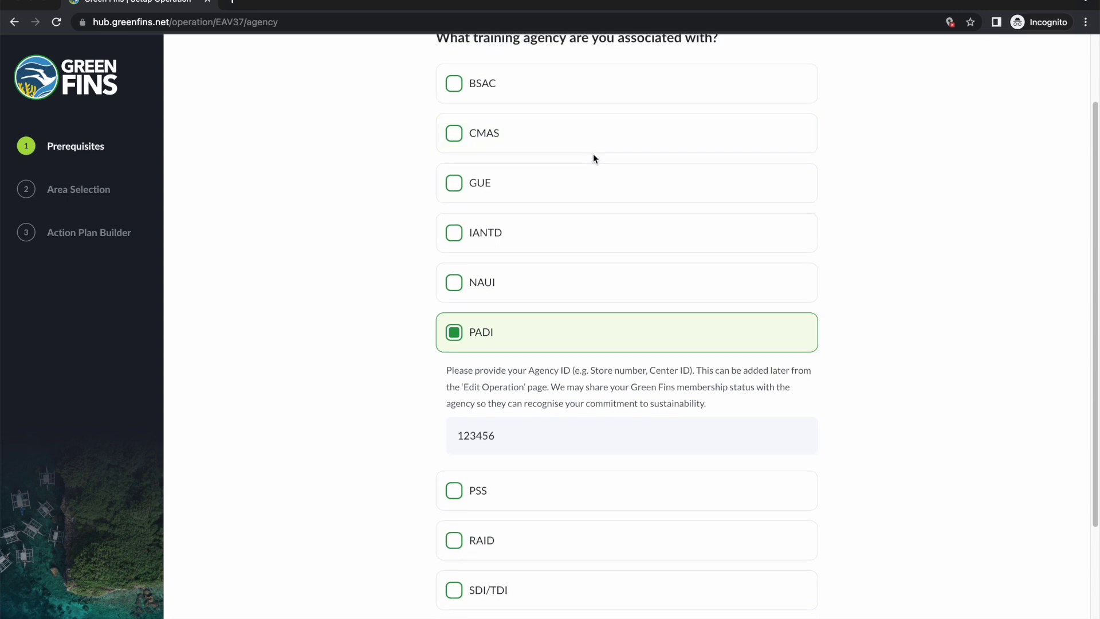
{"action": "scroll", "coordinate": [592, 157], "scroll_direction": "down", "scroll_amount": 3}
{"action": "key", "text": "Return"}
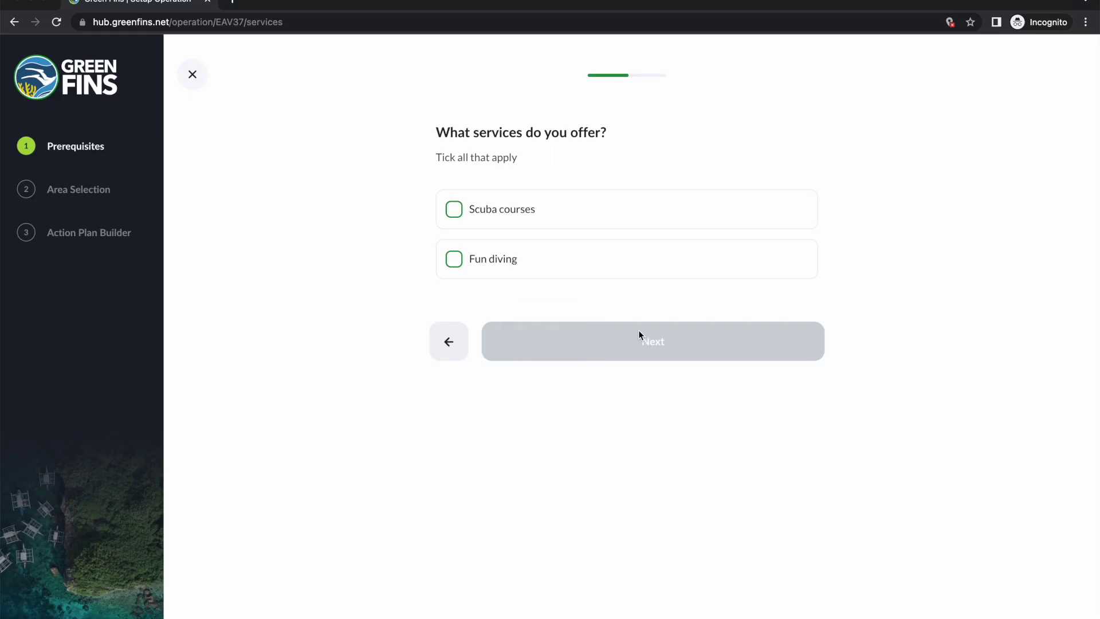
Step: Offer Scuba courses as the only service and continue
{"action": "left_click", "coordinate": [514, 224]}
{"action": "left_click", "coordinate": [513, 261]}
{"action": "left_click", "coordinate": [513, 263]}
{"action": "left_click", "coordinate": [500, 210]}
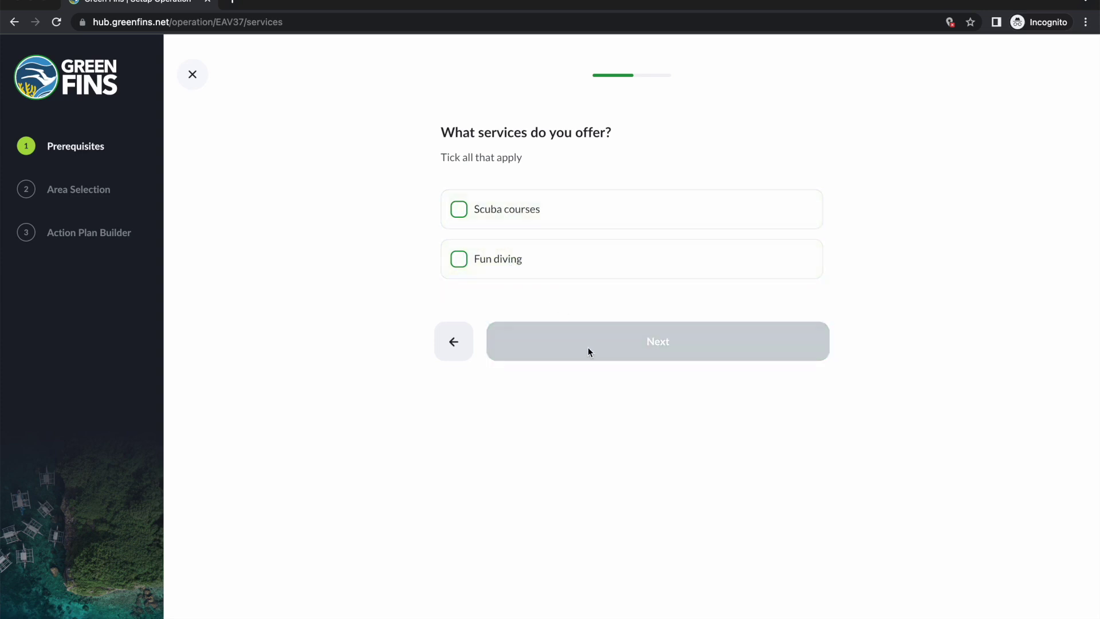
{"action": "left_click", "coordinate": [494, 211]}
{"action": "left_click", "coordinate": [618, 342]}
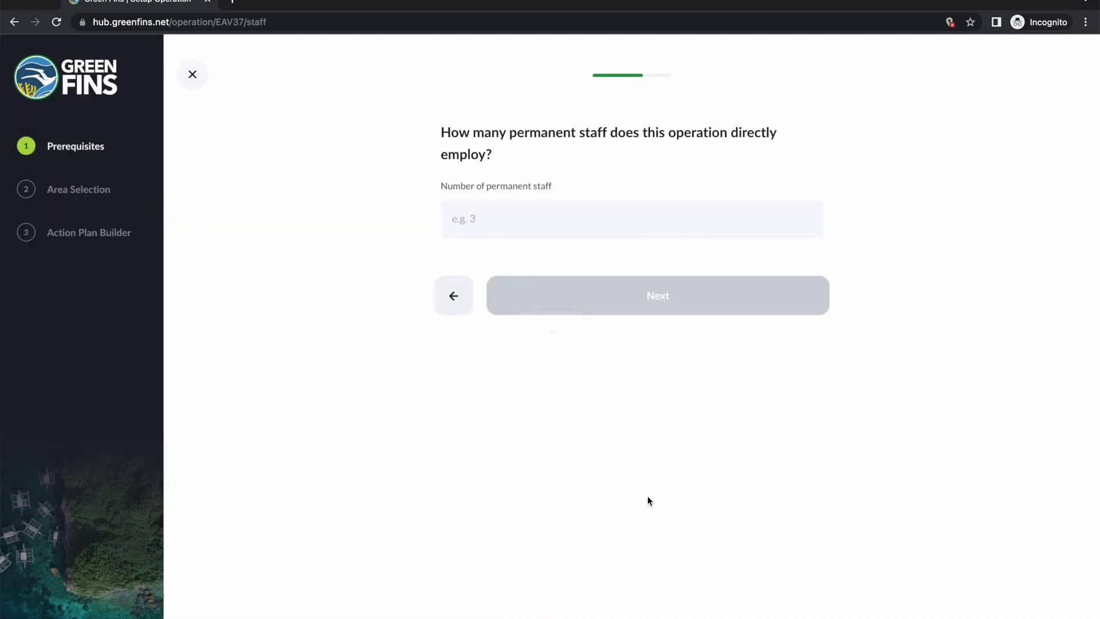
Step: Set the number of permanent staff to 10 and continue
{"action": "left_click", "coordinate": [511, 222]}
{"action": "type", "text": "10"}
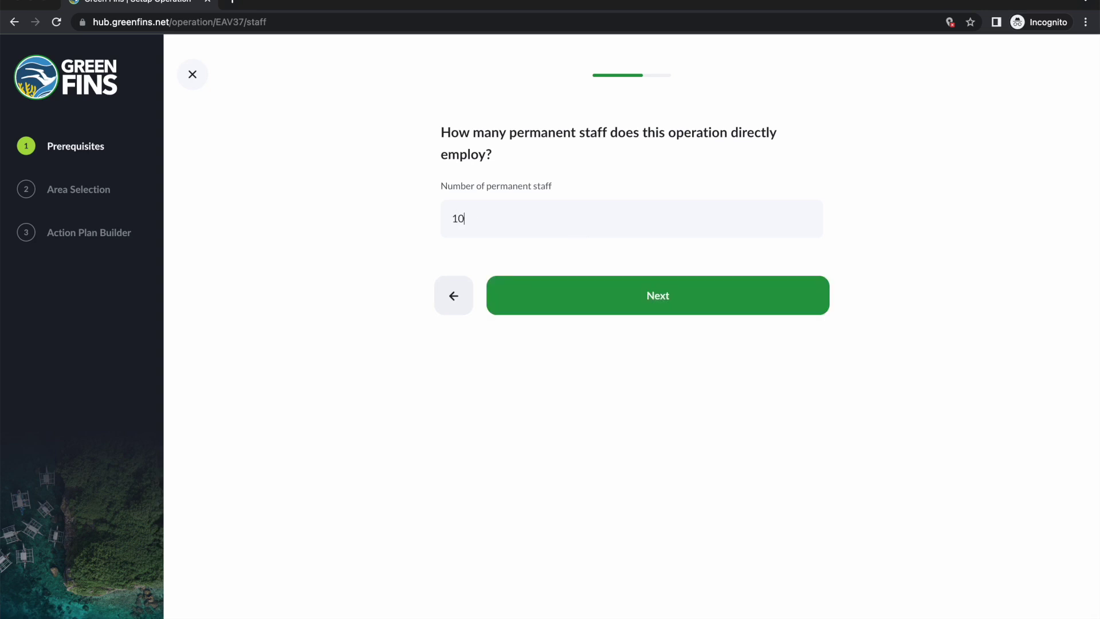
{"action": "left_click", "coordinate": [673, 294]}
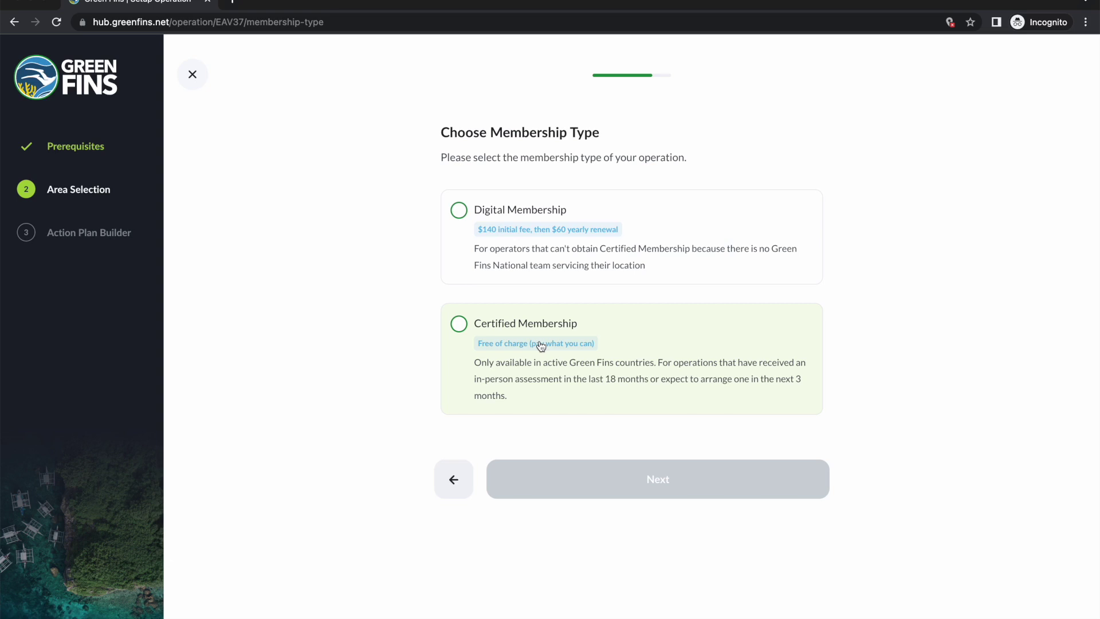
Step: Select Digital Membership and advance through its information page to the Code of Conduct
{"action": "left_click", "coordinate": [527, 269]}
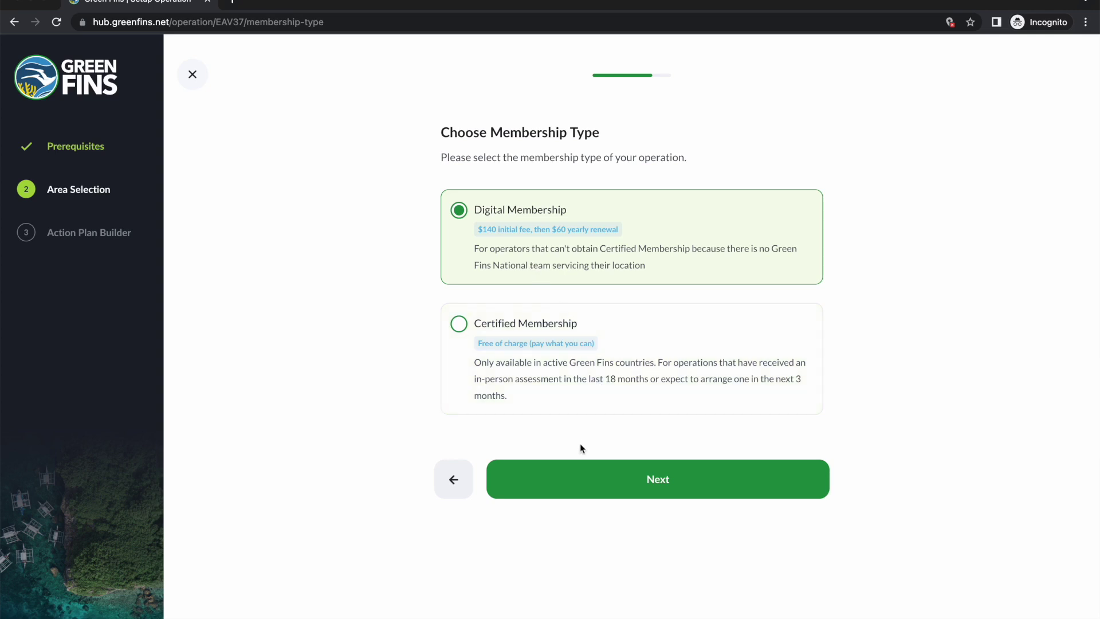
{"action": "left_click", "coordinate": [587, 481]}
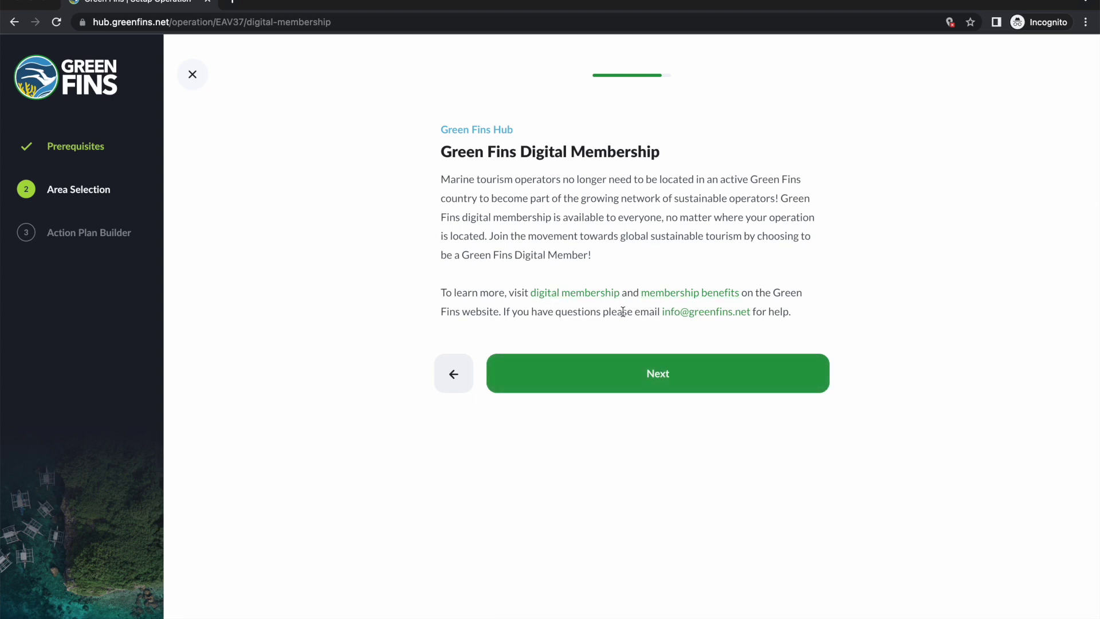
{"action": "left_click", "coordinate": [627, 370]}
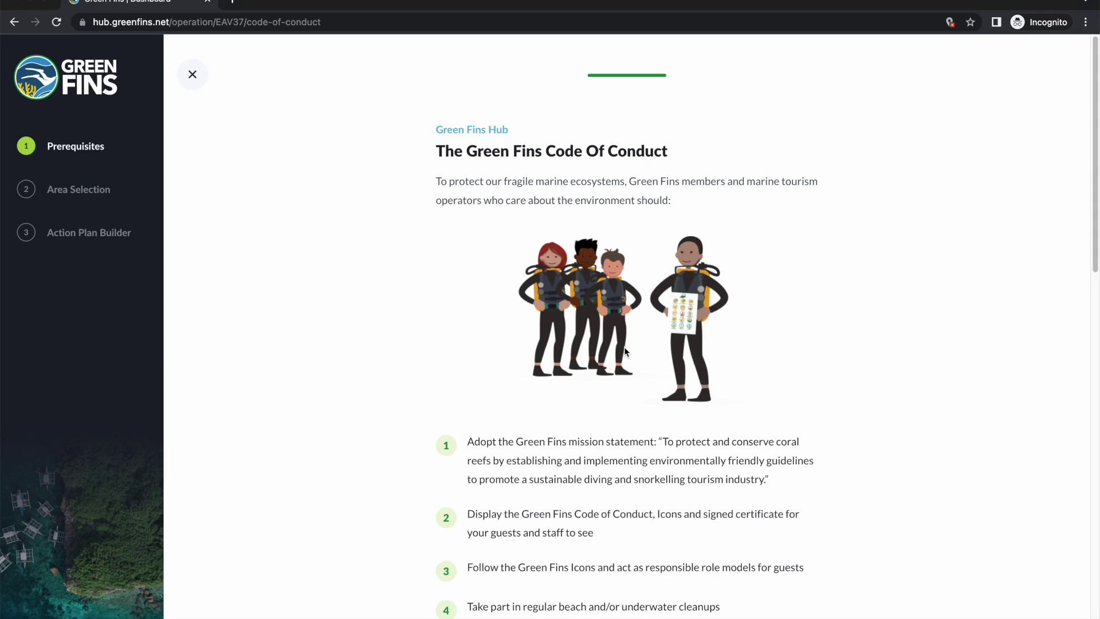
Step: Read the Green Fins Code of Conduct and tick the 'I have read' pledge checkbox
{"action": "scroll", "coordinate": [611, 314], "scroll_direction": "down", "scroll_amount": 2}
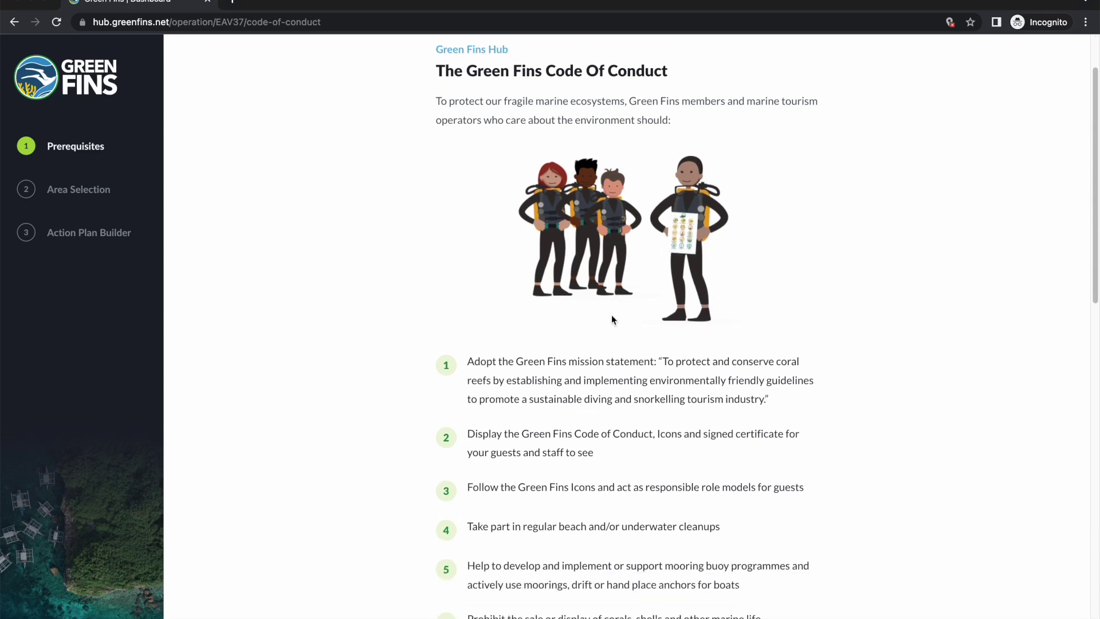
{"action": "scroll", "coordinate": [573, 355], "scroll_direction": "down", "scroll_amount": 8}
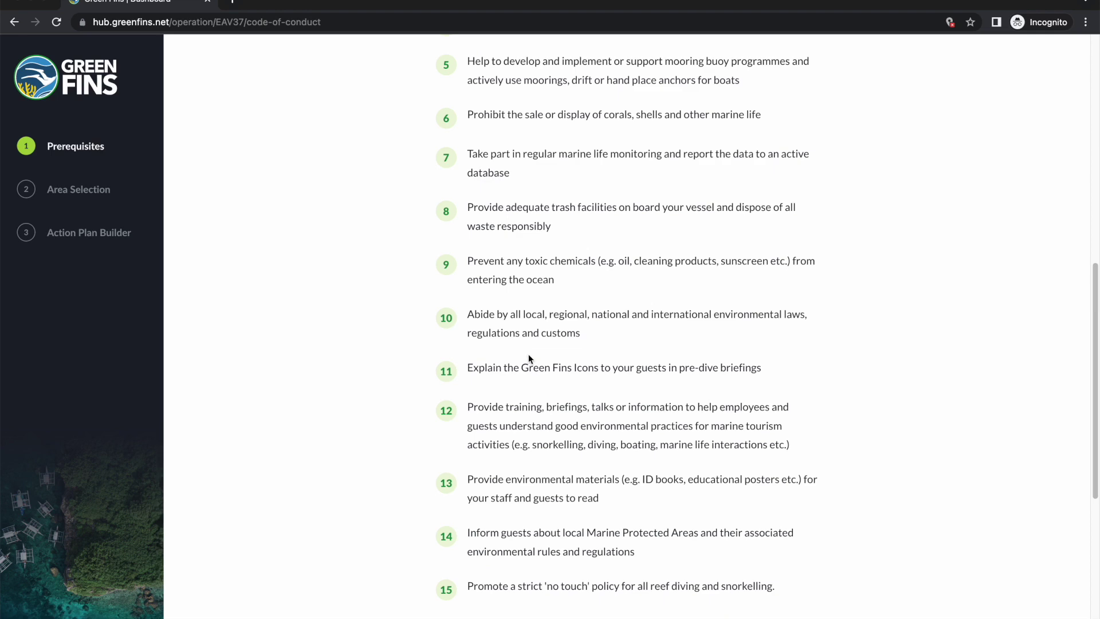
{"action": "scroll", "coordinate": [528, 354], "scroll_direction": "down", "scroll_amount": 5}
{"action": "scroll", "coordinate": [536, 349], "scroll_direction": "down", "scroll_amount": 1}
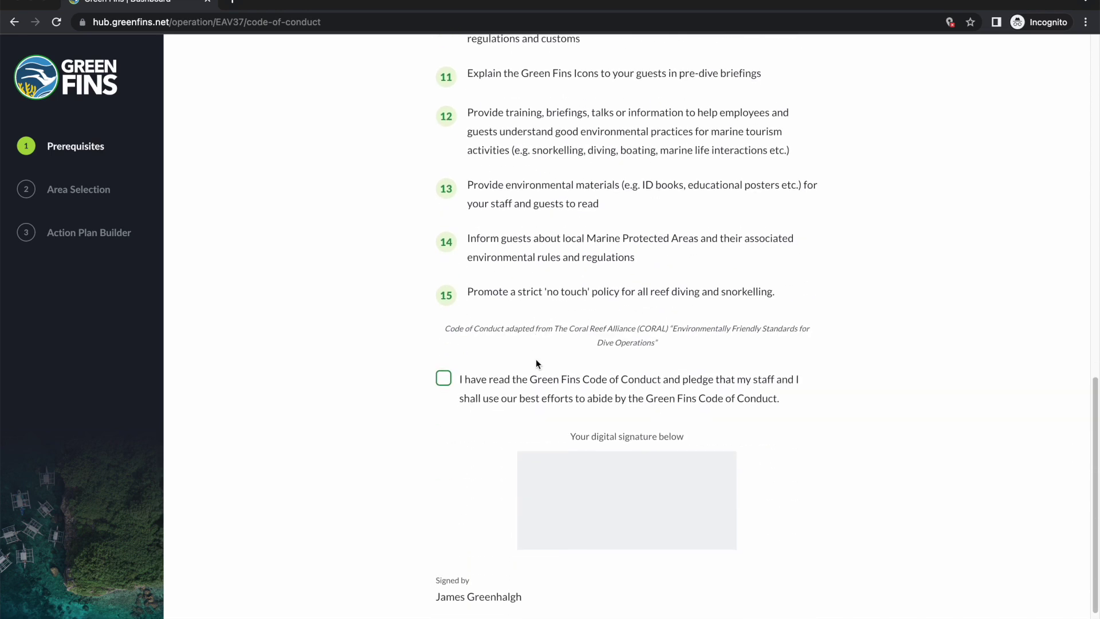
{"action": "left_click", "coordinate": [448, 357]}
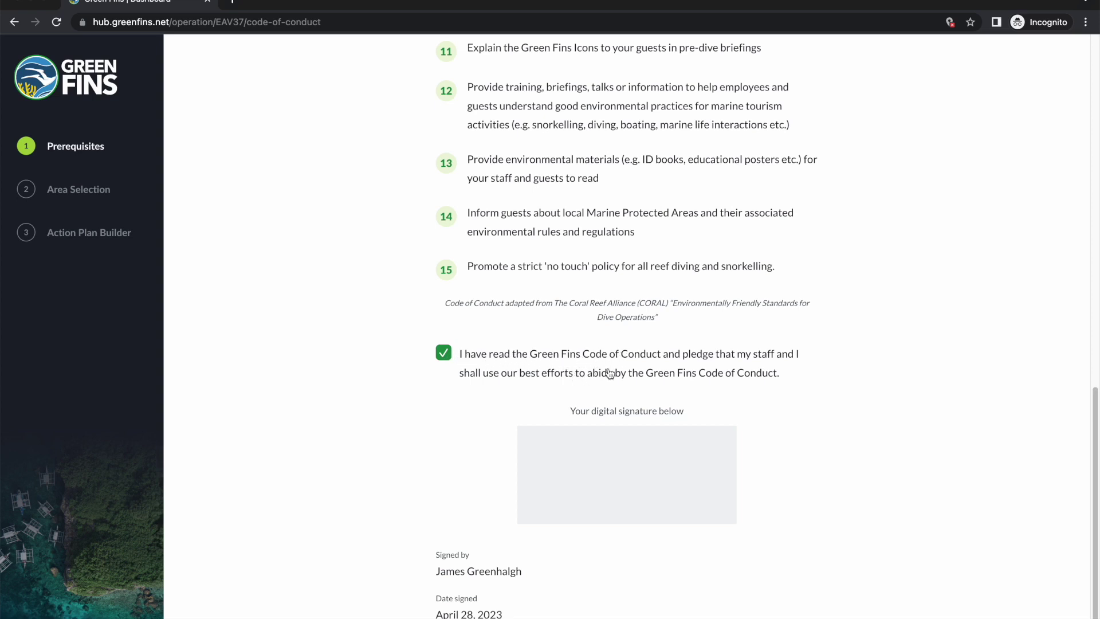
{"action": "scroll", "coordinate": [582, 314], "scroll_direction": "down", "scroll_amount": 1}
{"action": "scroll", "coordinate": [583, 314], "scroll_direction": "down", "scroll_amount": 2}
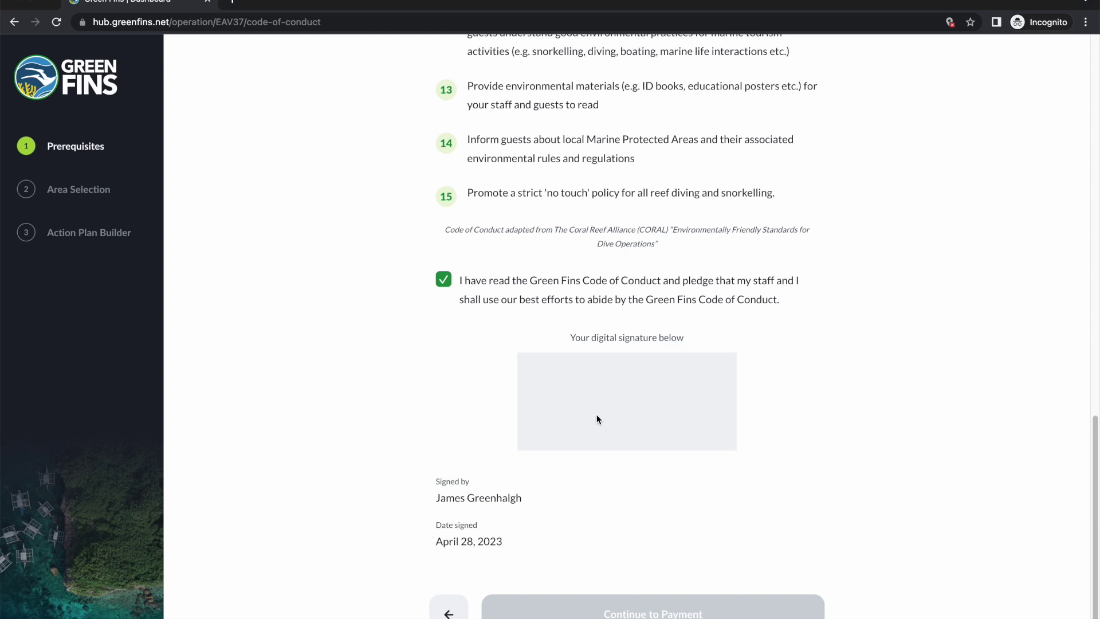
Step: Sign the pledge, redrawing the signature once, and continue to the US$140.00 payment
{"action": "left_click_drag", "start_coordinate": [585, 396], "coordinate": [635, 396]}
{"action": "mouse_move", "coordinate": [593, 362]}
{"action": "left_mouse_down"}
{"action": "mouse_move", "coordinate": [598, 394]}
{"action": "mouse_move", "coordinate": [605, 379]}
{"action": "left_mouse_up"}
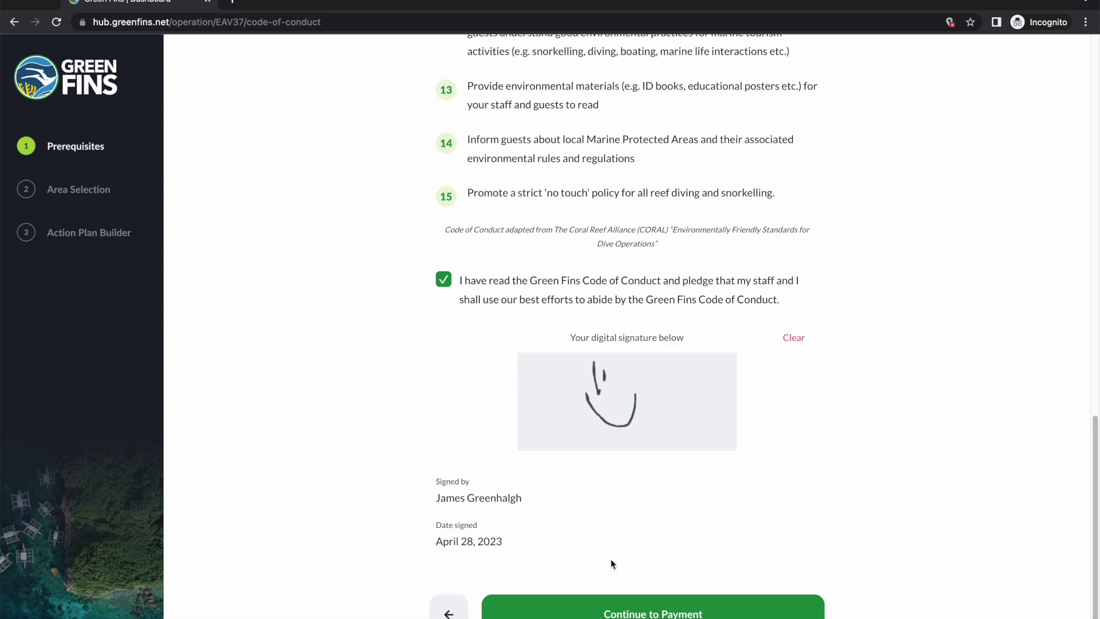
{"action": "left_click", "coordinate": [796, 340]}
{"action": "mouse_move", "coordinate": [625, 379]}
{"action": "left_mouse_down"}
{"action": "mouse_move", "coordinate": [604, 390]}
{"action": "mouse_move", "coordinate": [706, 394]}
{"action": "left_mouse_up"}
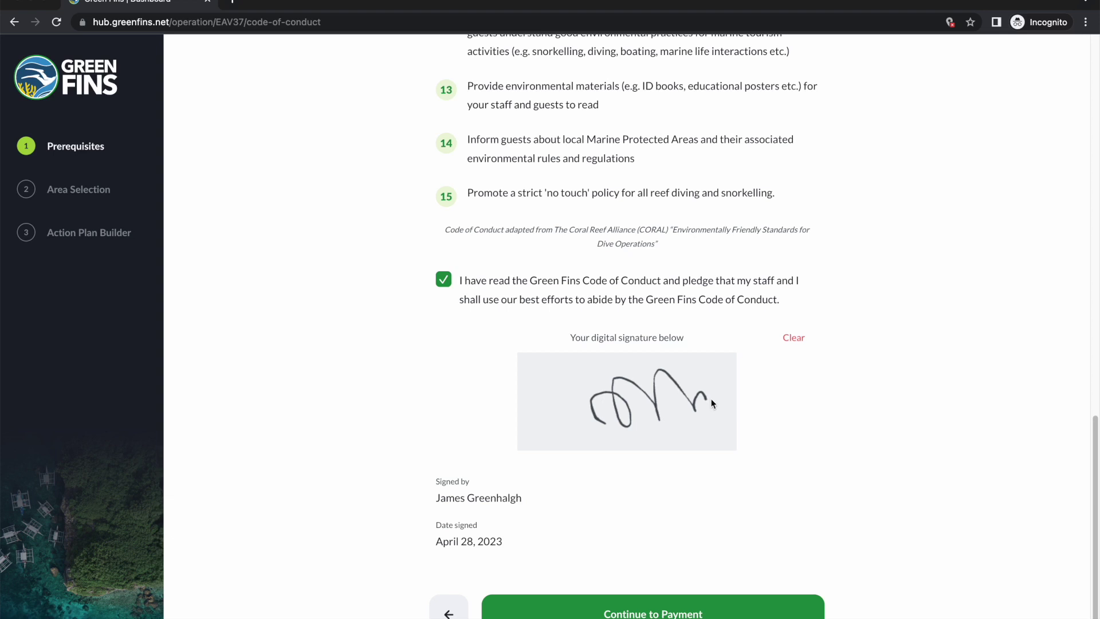
{"action": "left_click", "coordinate": [629, 615]}
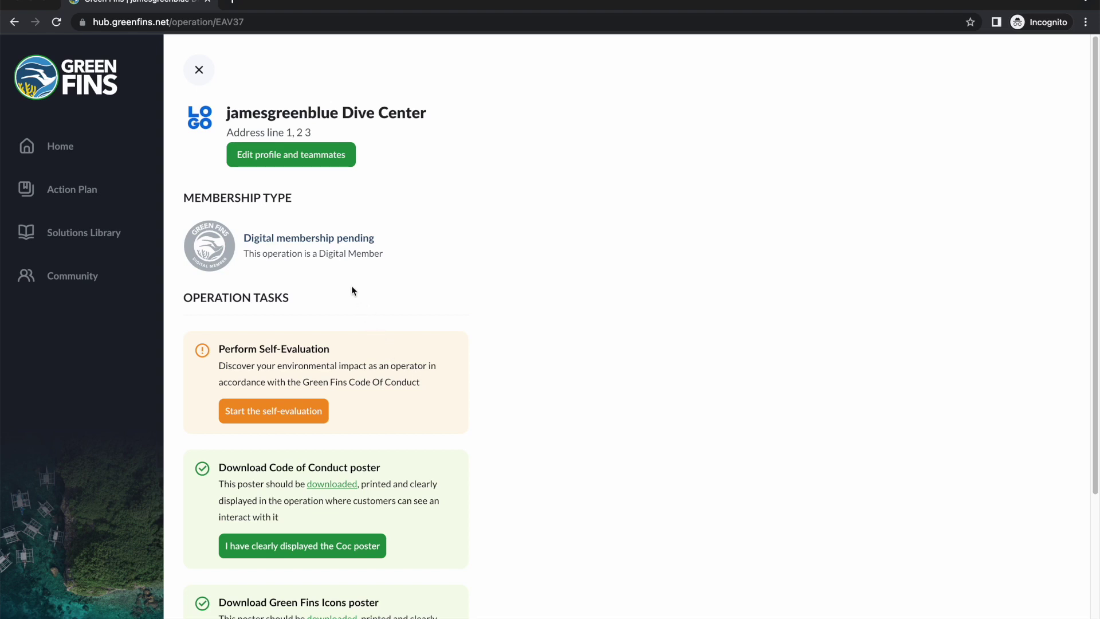
Step: Review the Operation Tasks and highlight the Perform Self-Evaluation task title
{"action": "scroll", "coordinate": [422, 324], "scroll_direction": "down", "scroll_amount": 4}
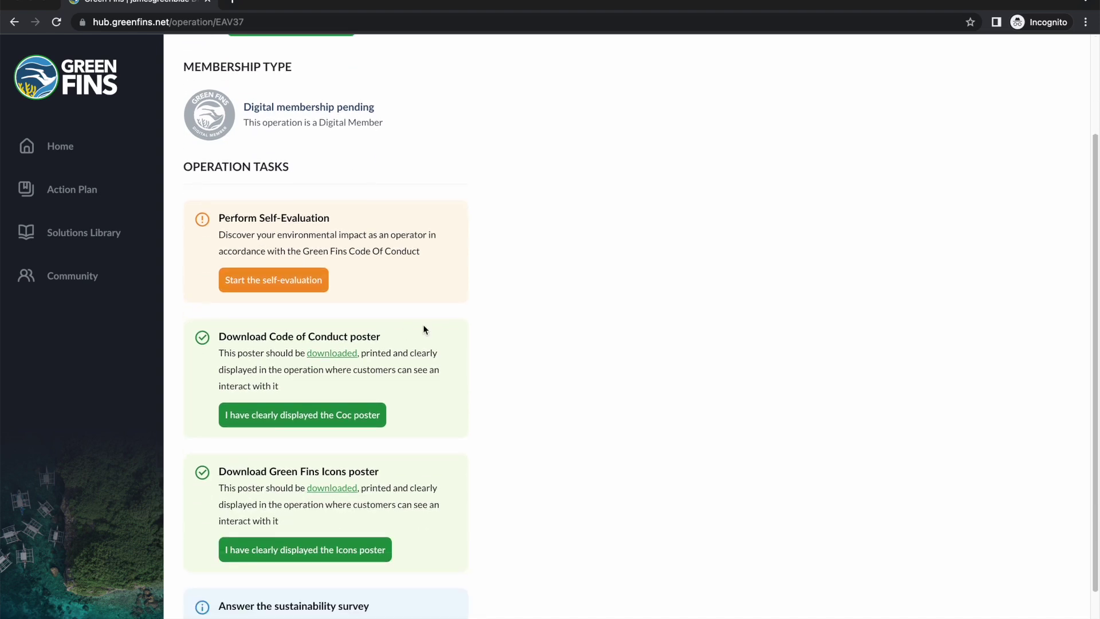
{"action": "scroll", "coordinate": [433, 338], "scroll_direction": "up", "scroll_amount": 4}
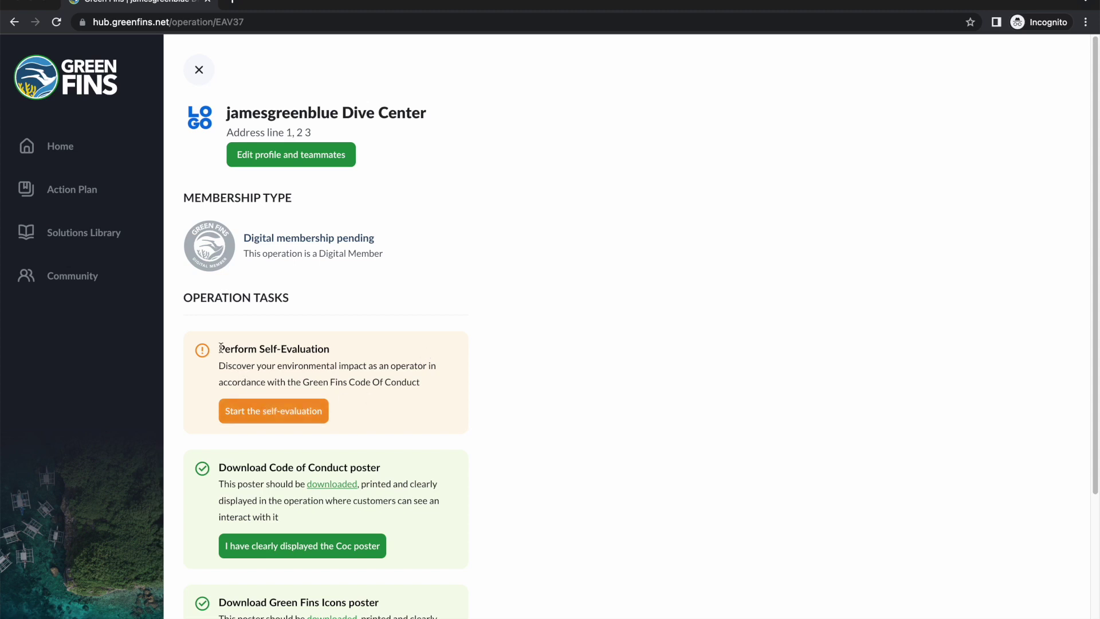
{"action": "left_click_drag", "start_coordinate": [220, 348], "coordinate": [332, 351]}
Step: Start the self-evaluation and read its preparation advice about diving with staff first
{"action": "left_click", "coordinate": [337, 353]}
{"action": "left_click", "coordinate": [254, 416]}
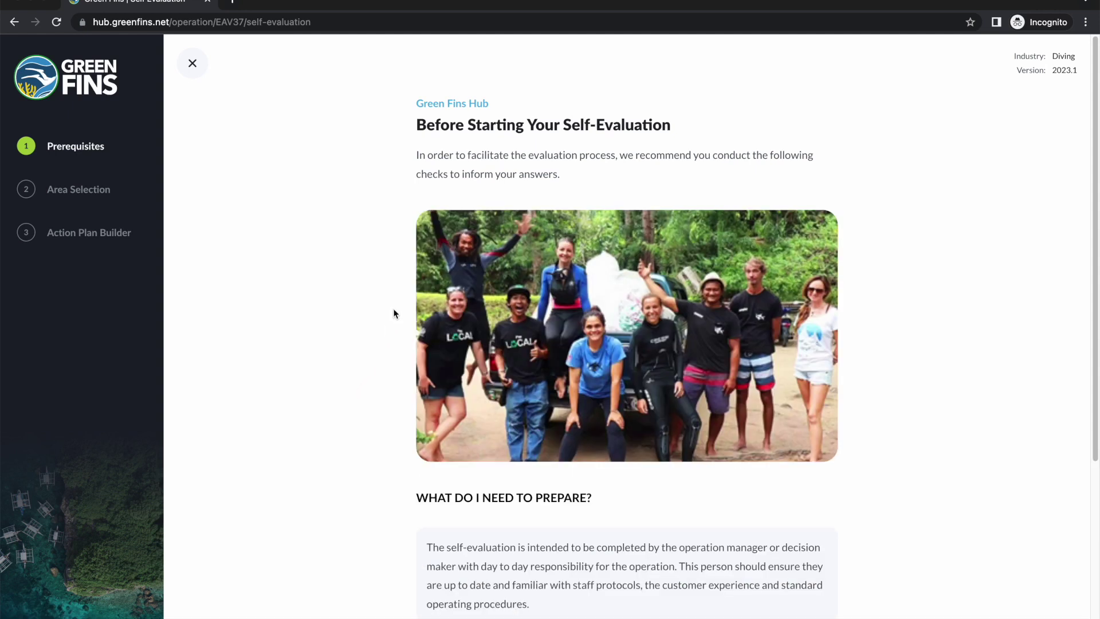
{"action": "scroll", "coordinate": [584, 284], "scroll_direction": "down", "scroll_amount": 2}
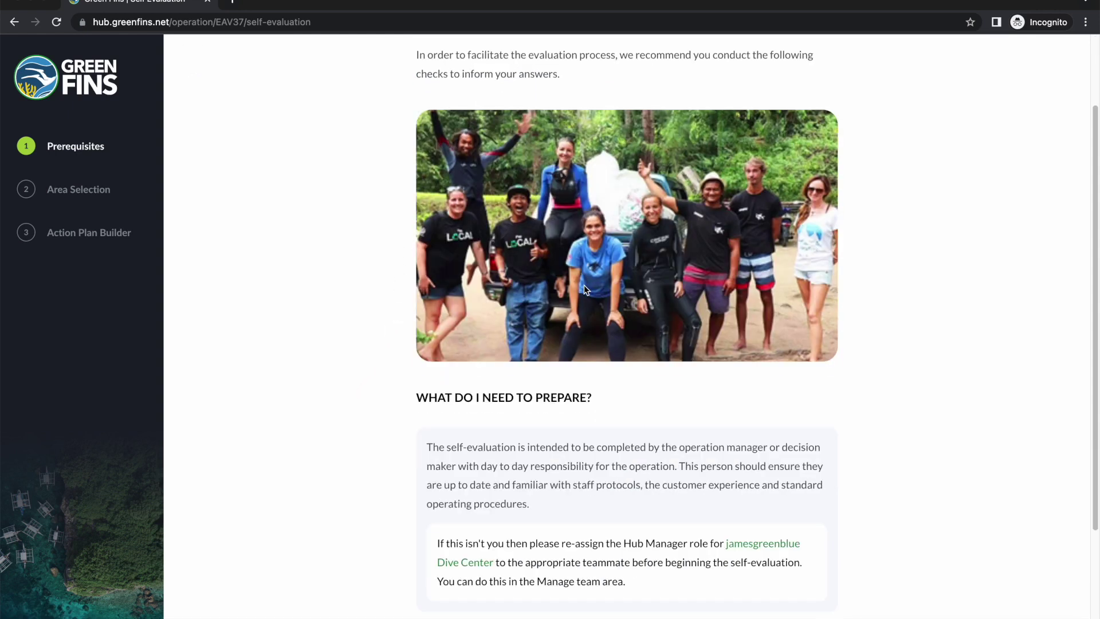
{"action": "scroll", "coordinate": [585, 280], "scroll_direction": "up", "scroll_amount": 2}
{"action": "scroll", "coordinate": [586, 280], "scroll_direction": "down", "scroll_amount": 2}
{"action": "scroll", "coordinate": [587, 284], "scroll_direction": "down", "scroll_amount": 3}
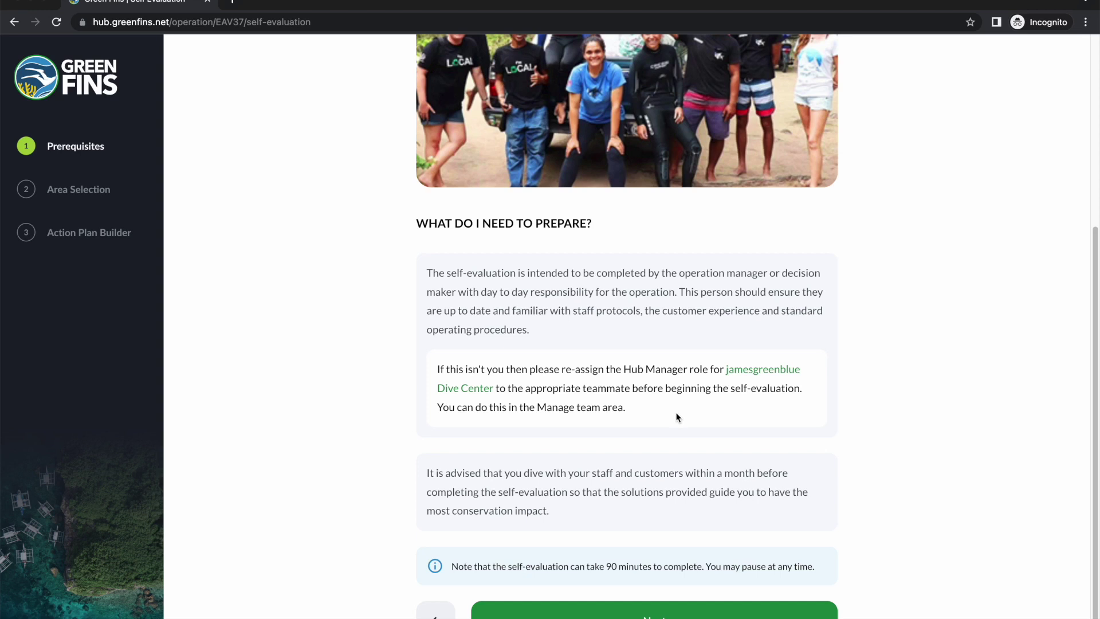
{"action": "left_click_drag", "start_coordinate": [578, 514], "coordinate": [424, 475]}
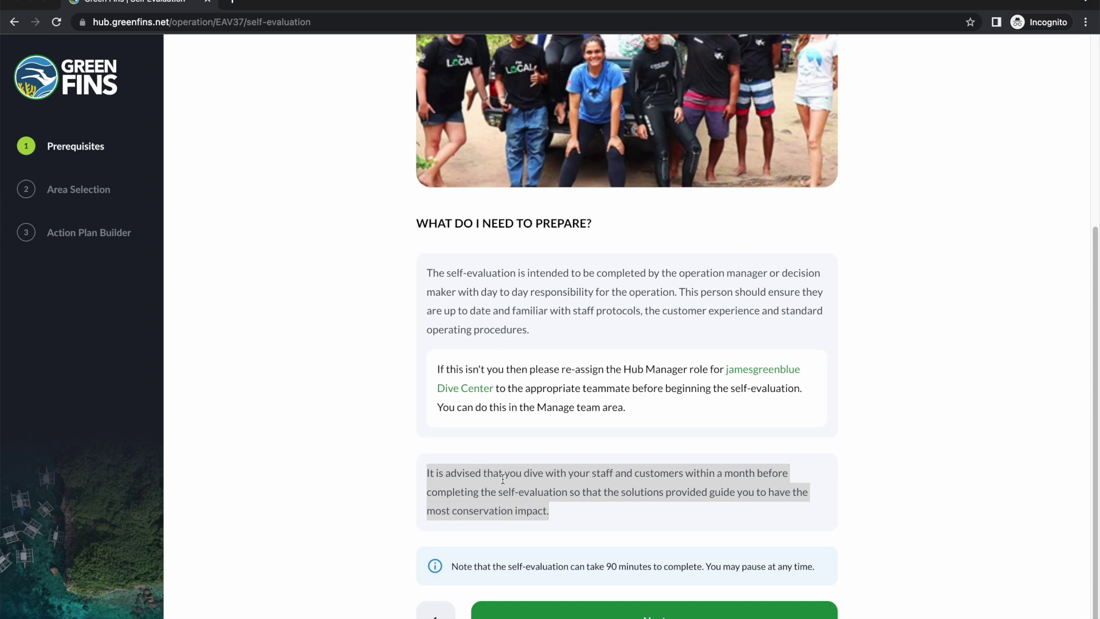
{"action": "left_click", "coordinate": [590, 504]}
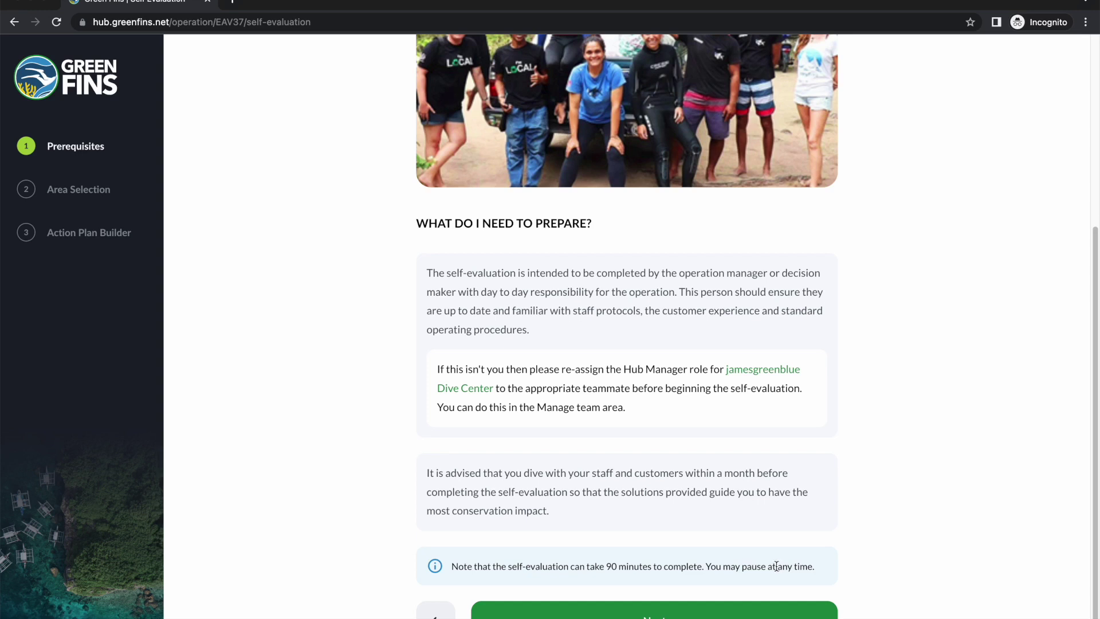
Step: Advance past the preparation page and welcome modal to Area Selection
{"action": "left_click", "coordinate": [634, 610]}
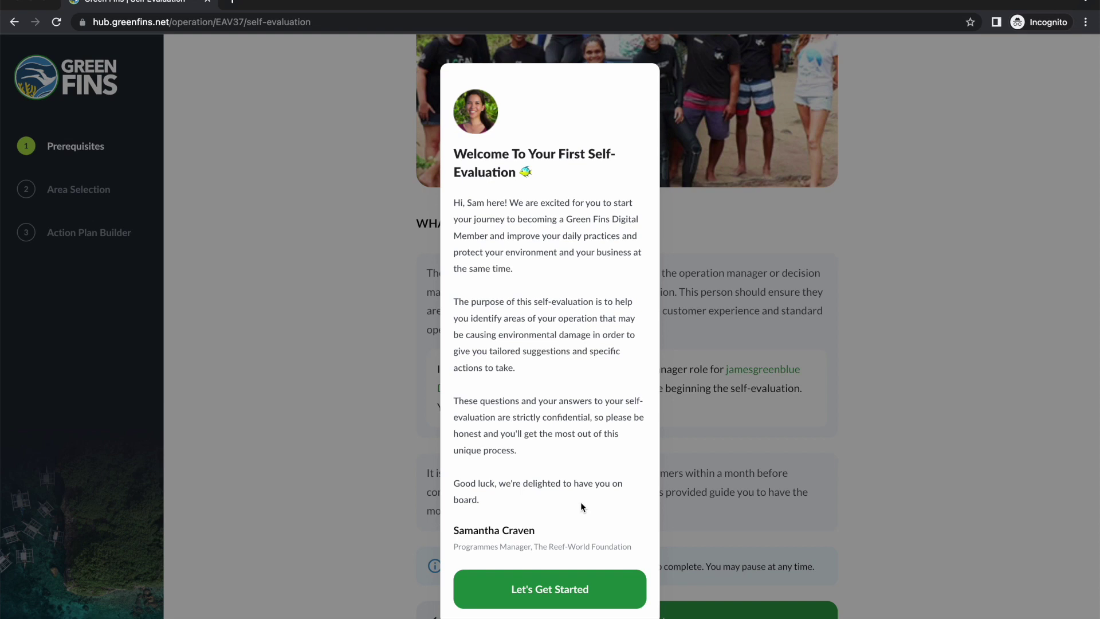
{"action": "left_click", "coordinate": [573, 594]}
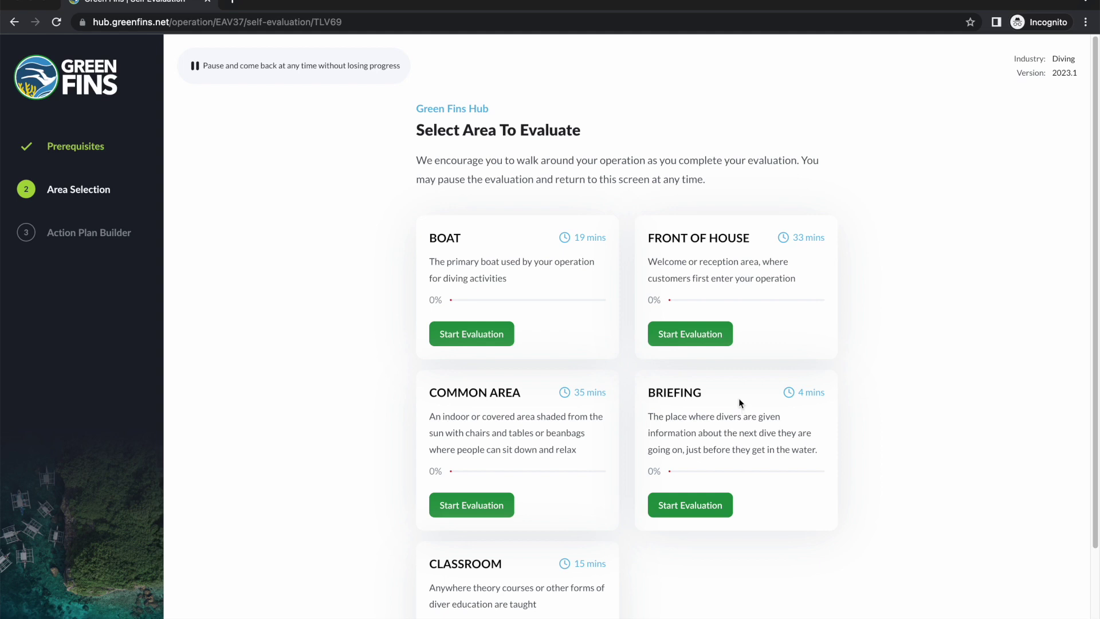
Step: Review the areas to evaluate and start the Boat area evaluation
{"action": "left_click_drag", "start_coordinate": [1012, 57], "coordinate": [1087, 80]}
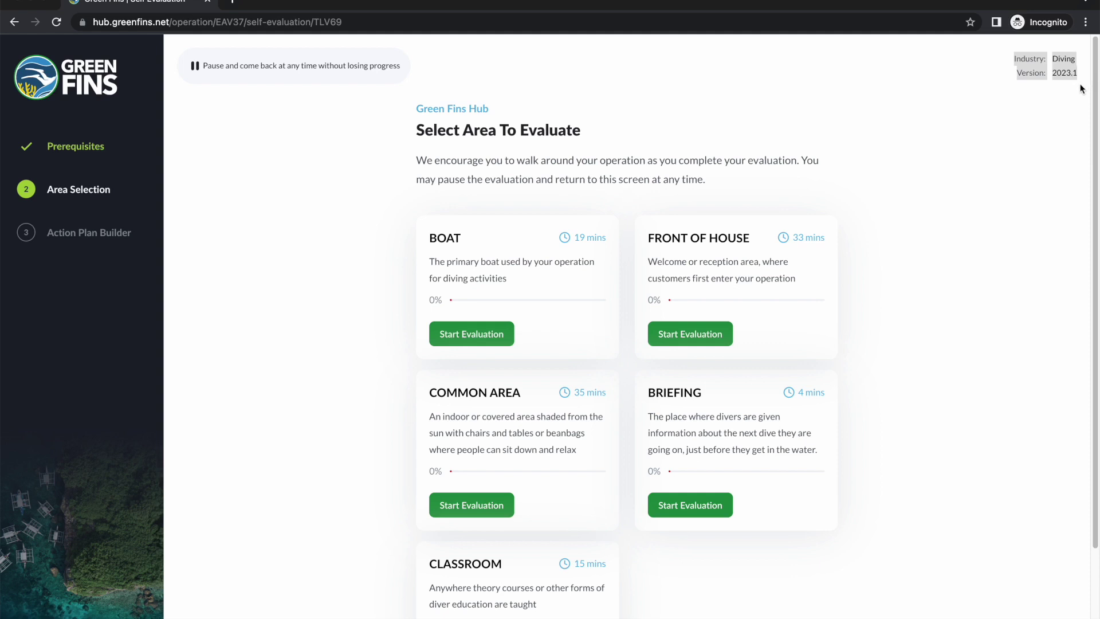
{"action": "left_click", "coordinate": [1026, 123]}
{"action": "scroll", "coordinate": [851, 321], "scroll_direction": "down", "scroll_amount": 3}
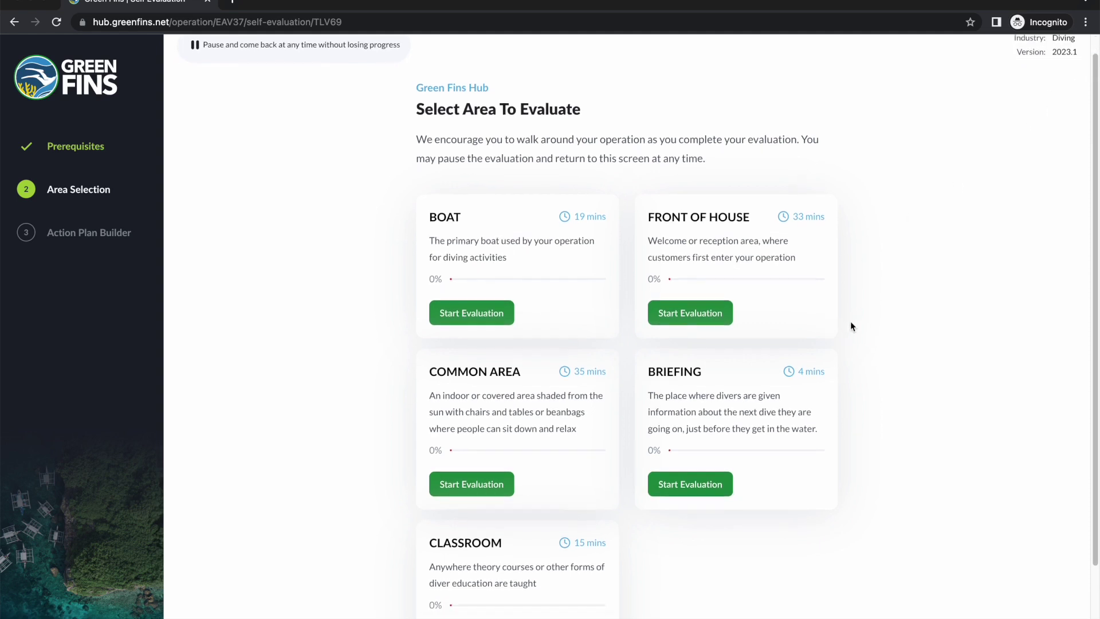
{"action": "scroll", "coordinate": [865, 417], "scroll_direction": "up", "scroll_amount": 1}
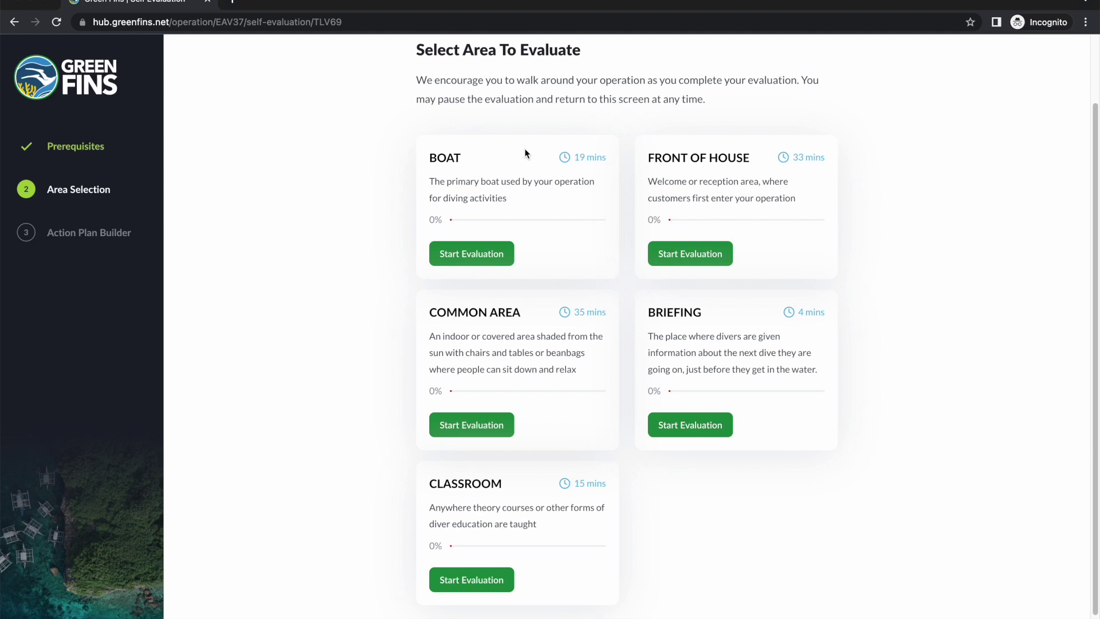
{"action": "scroll", "coordinate": [570, 248], "scroll_direction": "down", "scroll_amount": 2}
{"action": "scroll", "coordinate": [570, 248], "scroll_direction": "up", "scroll_amount": 5}
{"action": "left_click", "coordinate": [494, 336]}
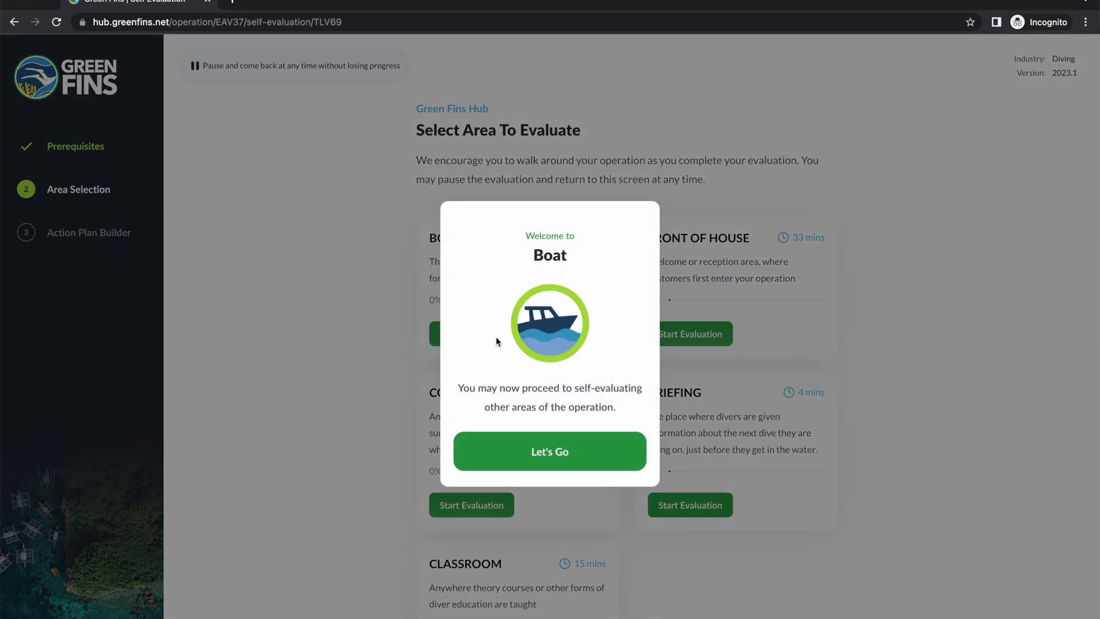
Step: Answer no anchoring on live habitats and mooring buoy installed, then pause at 5%
{"action": "left_click", "coordinate": [536, 459]}
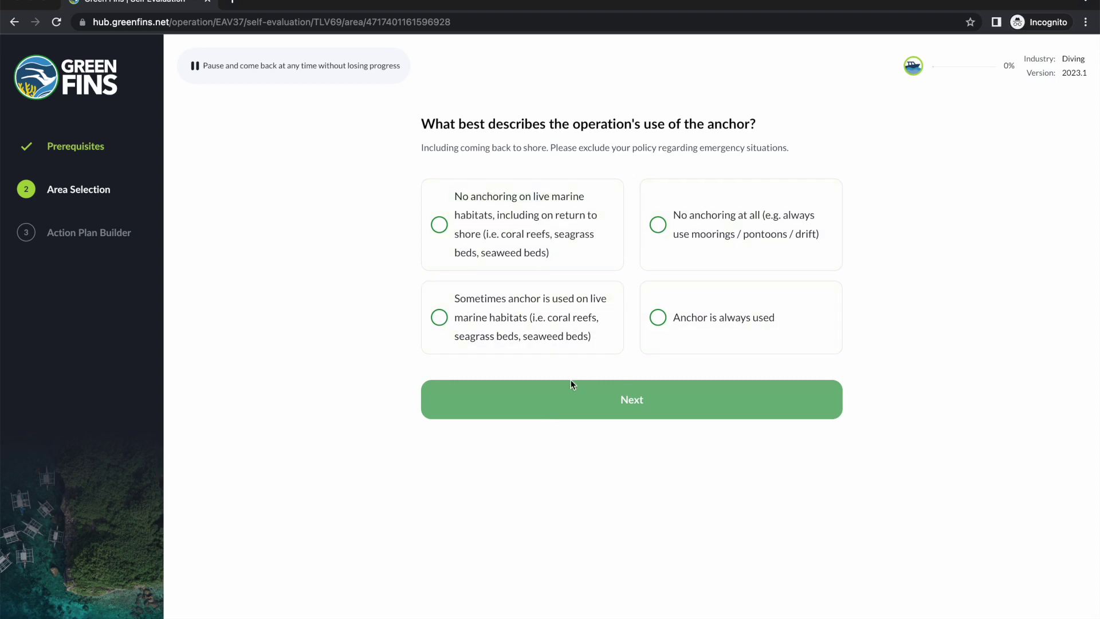
{"action": "left_click", "coordinate": [554, 248]}
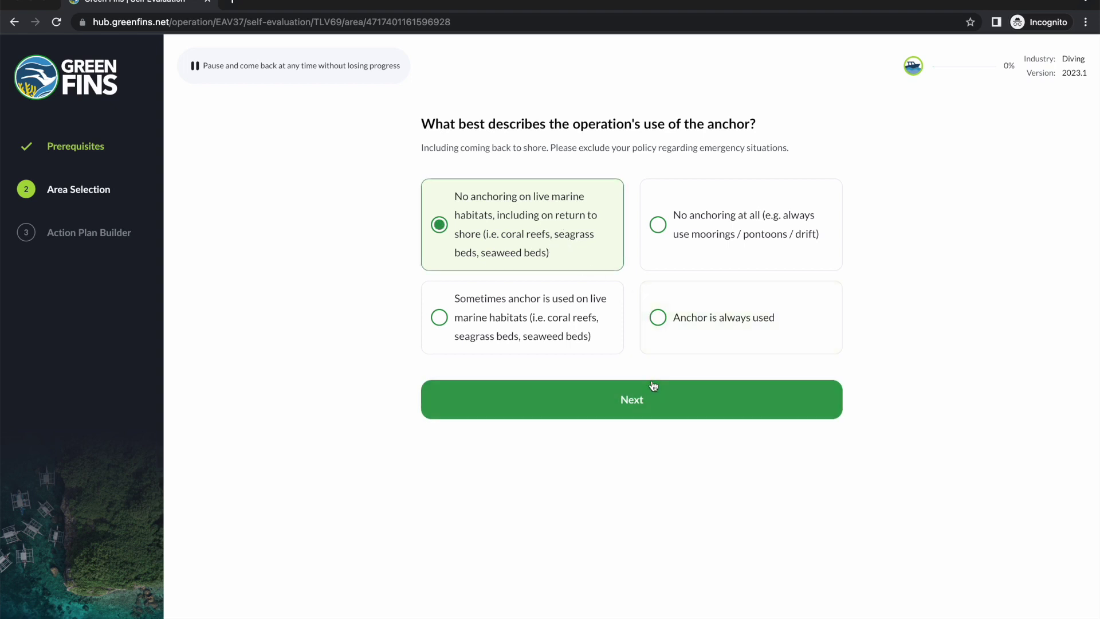
{"action": "left_click", "coordinate": [652, 399]}
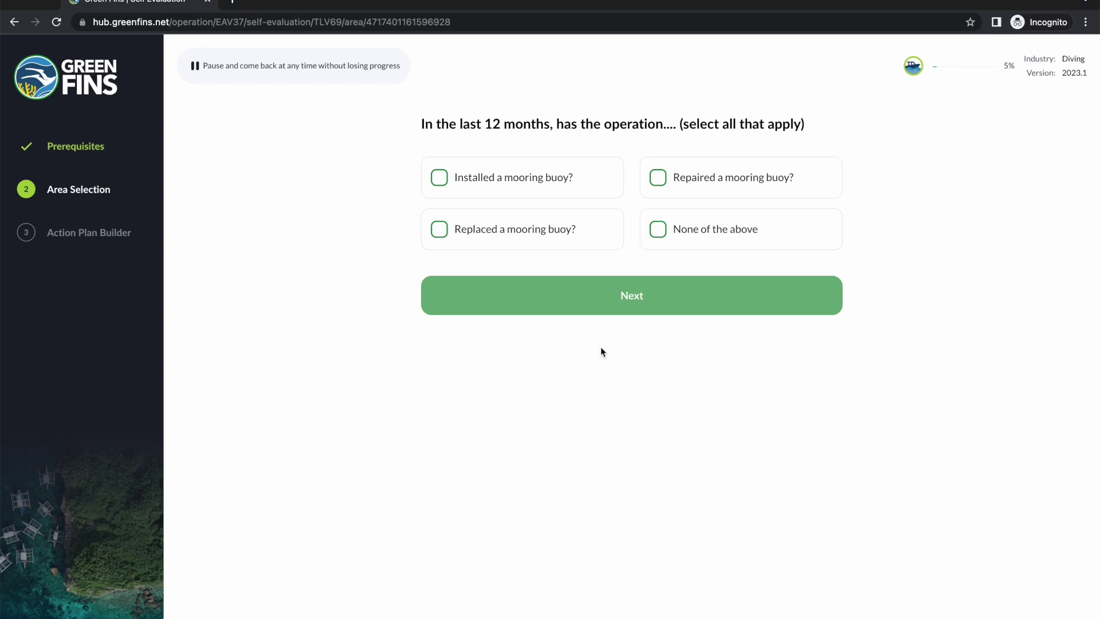
{"action": "left_click", "coordinate": [497, 182]}
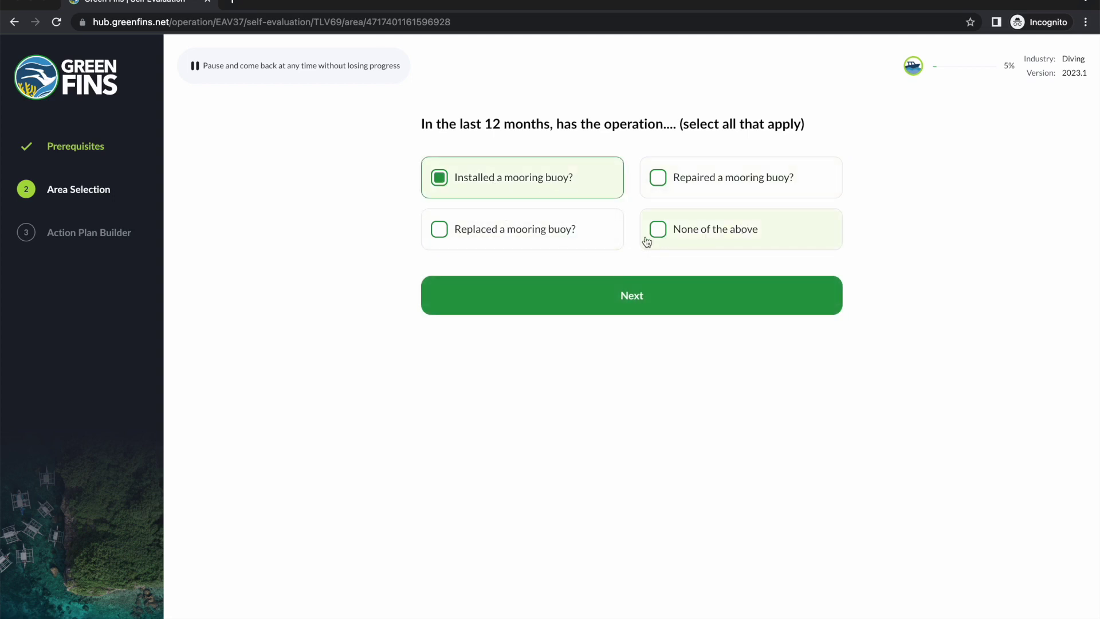
{"action": "left_click", "coordinate": [302, 74]}
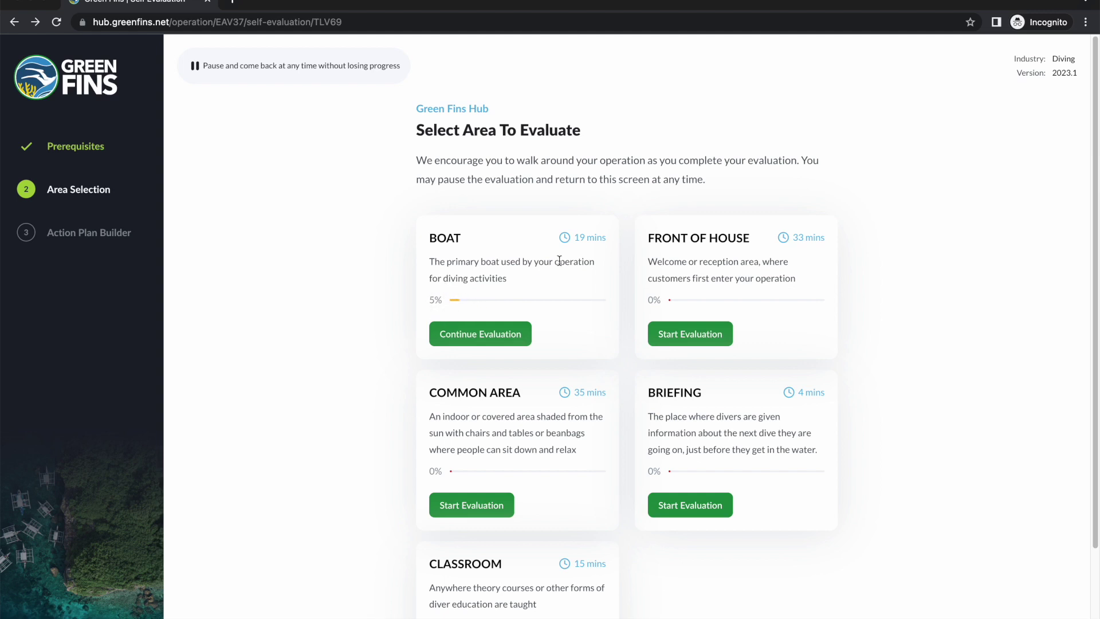
Step: Submit the completed five-area self-evaluation and confirm it, earning a 3.7 self-evaluation score
{"action": "scroll", "coordinate": [565, 238], "scroll_direction": "down", "scroll_amount": 3}
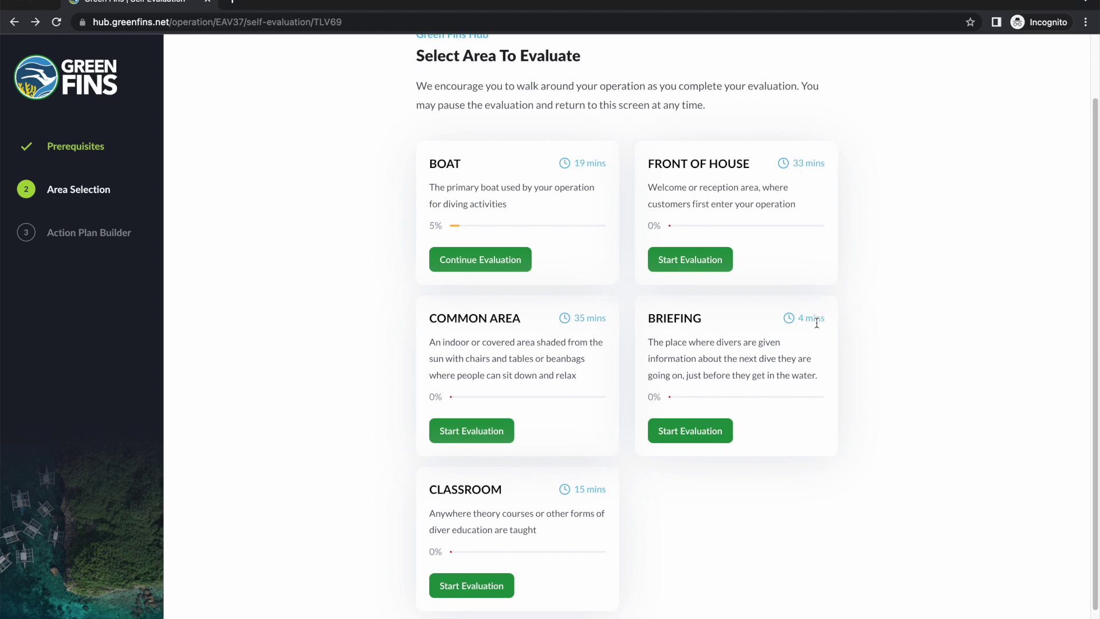
{"action": "scroll", "coordinate": [739, 414], "scroll_direction": "down", "scroll_amount": 1}
{"action": "scroll", "coordinate": [739, 413], "scroll_direction": "up", "scroll_amount": 2}
{"action": "scroll", "coordinate": [737, 402], "scroll_direction": "down", "scroll_amount": 3}
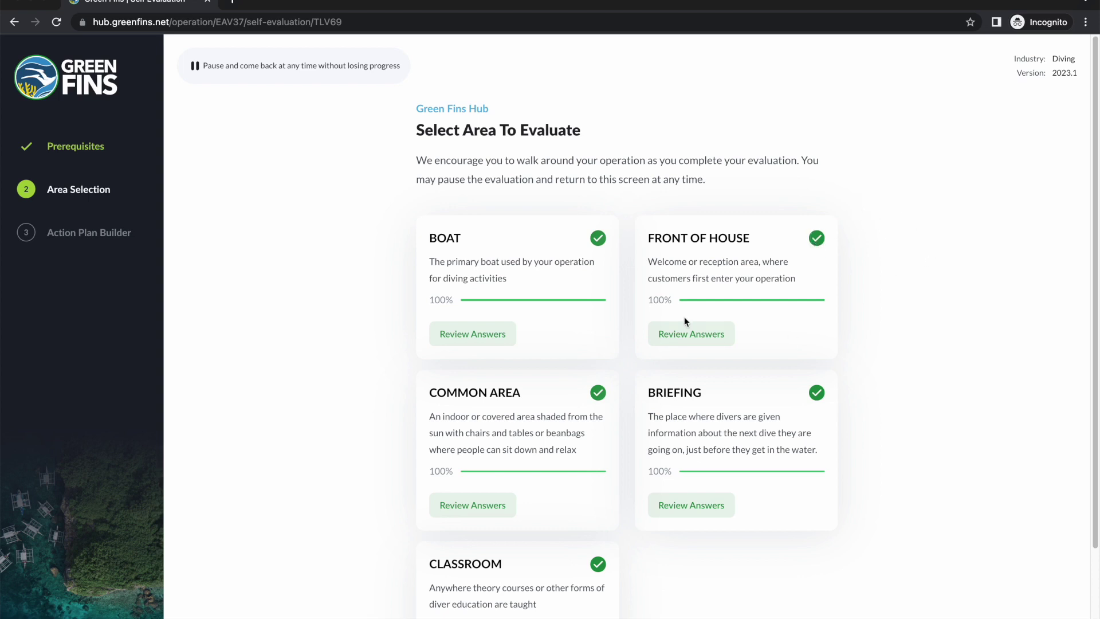
{"action": "scroll", "coordinate": [838, 290], "scroll_direction": "down", "scroll_amount": 1}
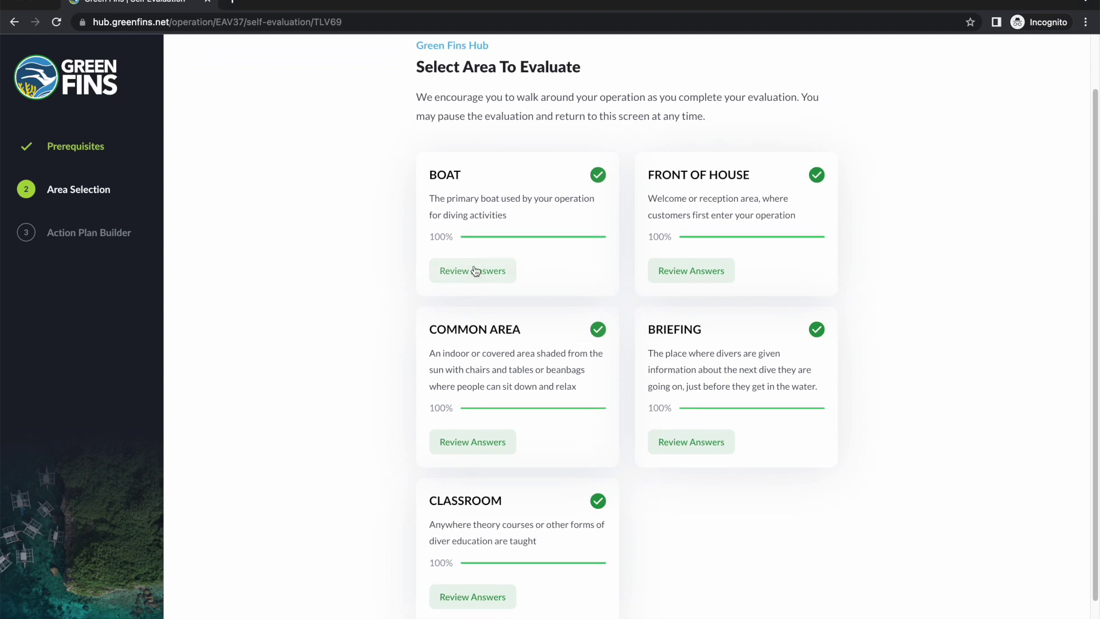
{"action": "scroll", "coordinate": [474, 268], "scroll_direction": "down", "scroll_amount": 1}
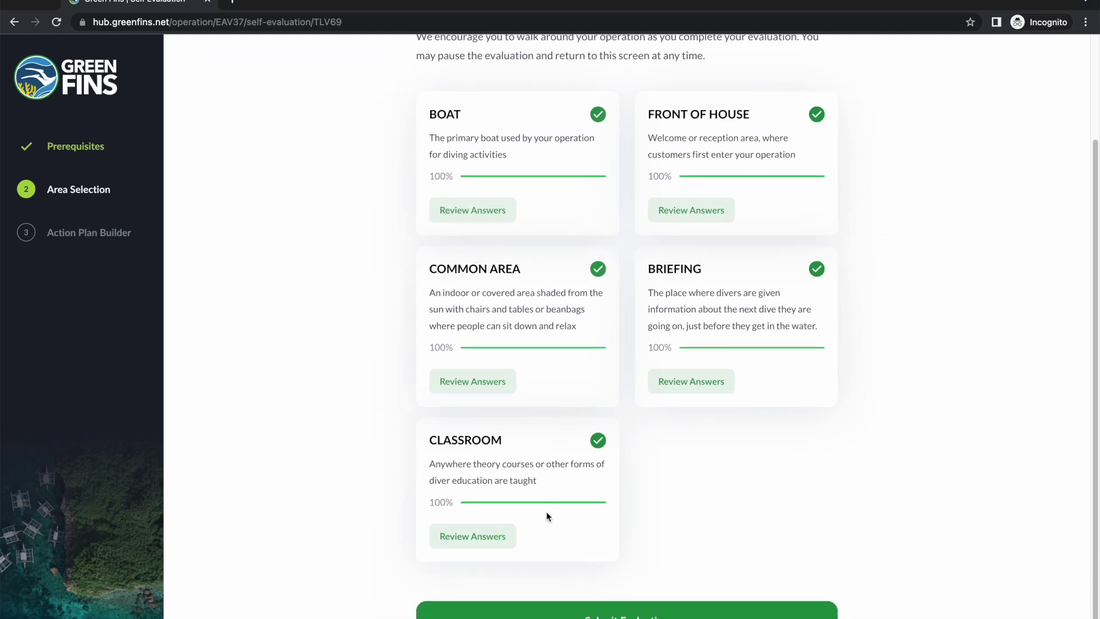
{"action": "left_click", "coordinate": [623, 613]}
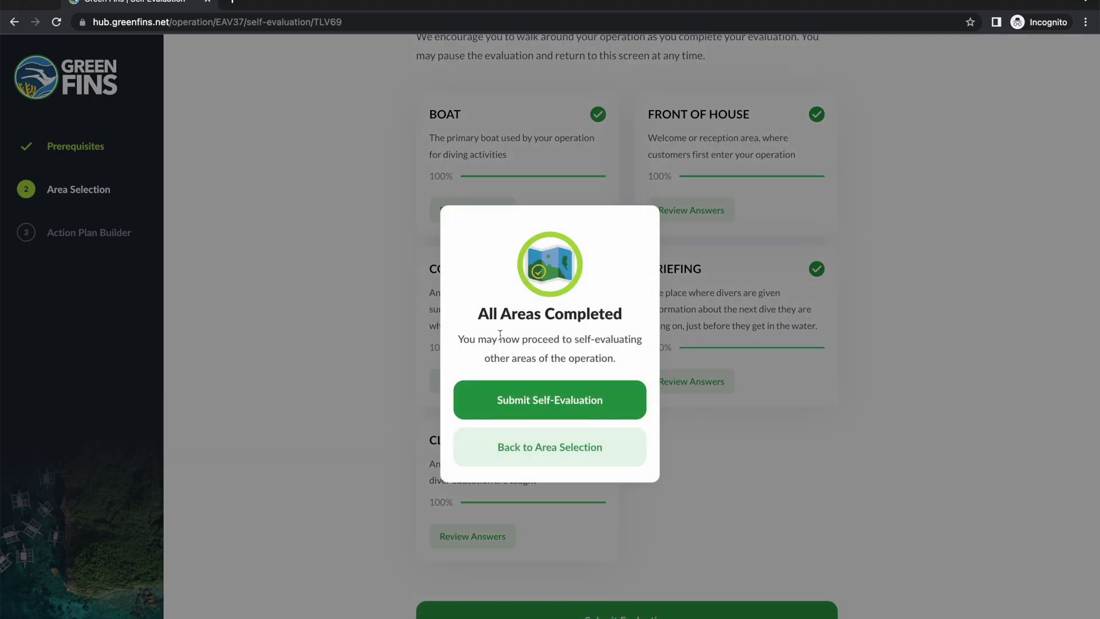
{"action": "left_click", "coordinate": [564, 399]}
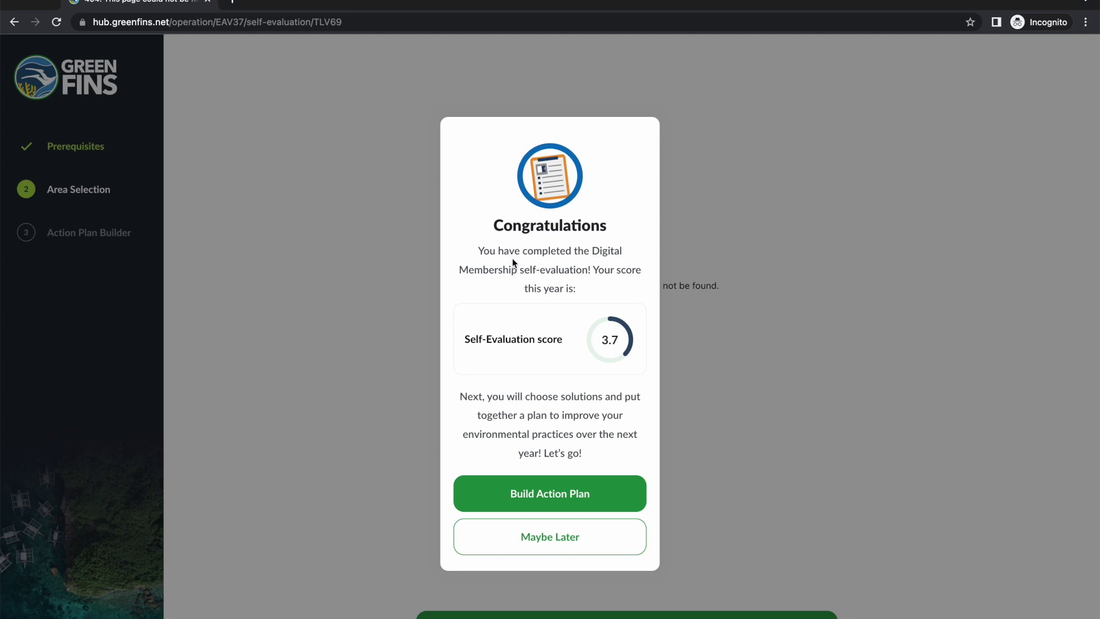
Step: Launch the Action Plan Builder from the Congratulations dialog and look over the recommended solutions
{"action": "left_click", "coordinate": [578, 502]}
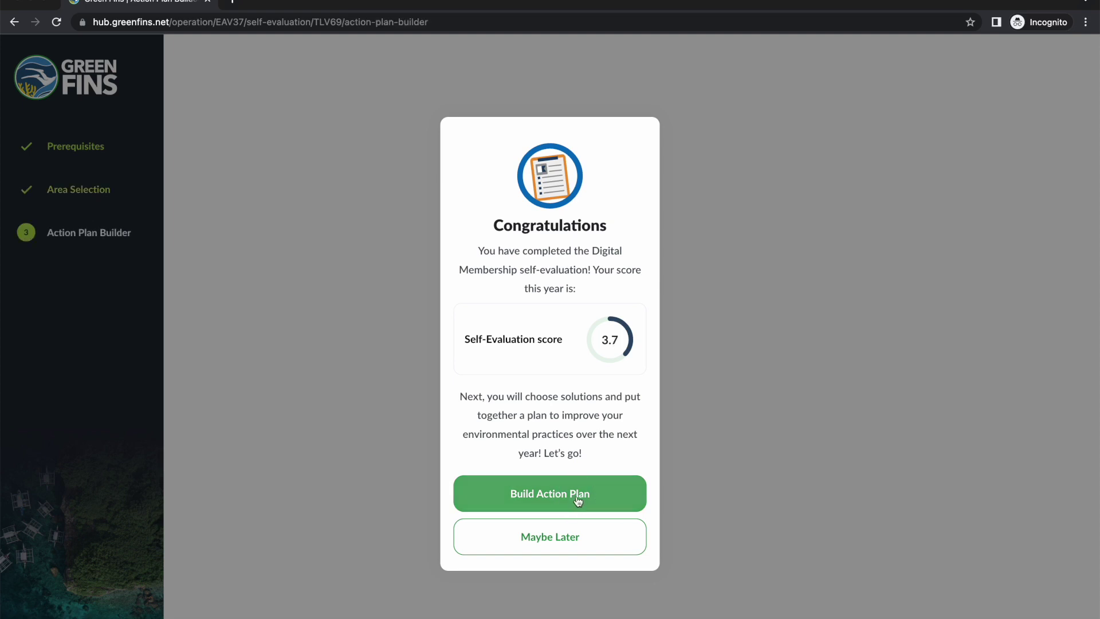
{"action": "left_click", "coordinate": [578, 500]}
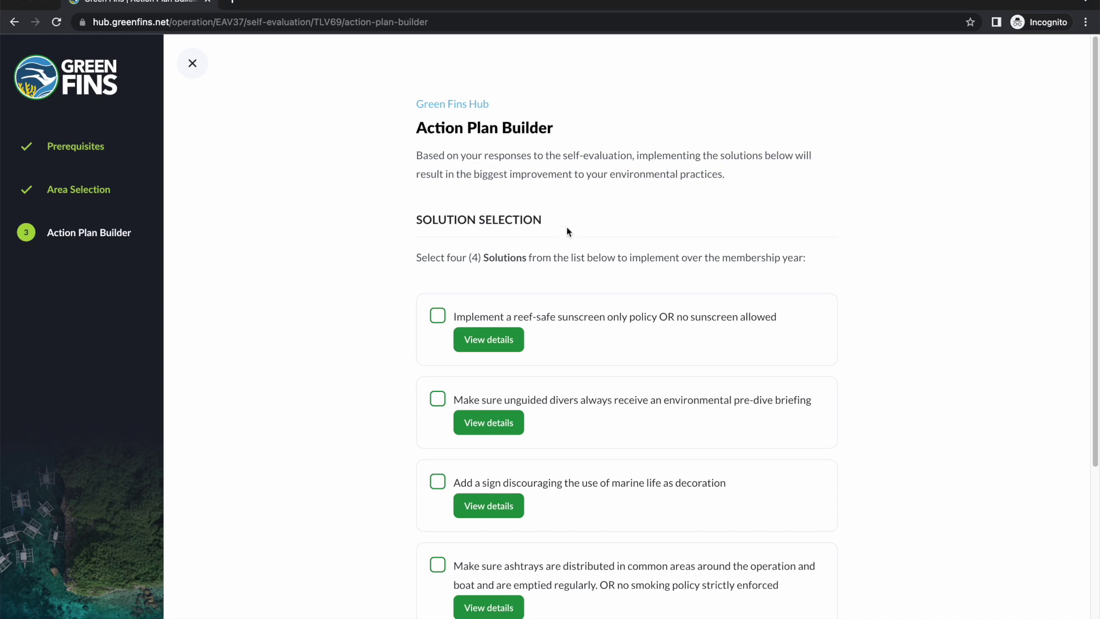
{"action": "scroll", "coordinate": [656, 318], "scroll_direction": "down", "scroll_amount": 4}
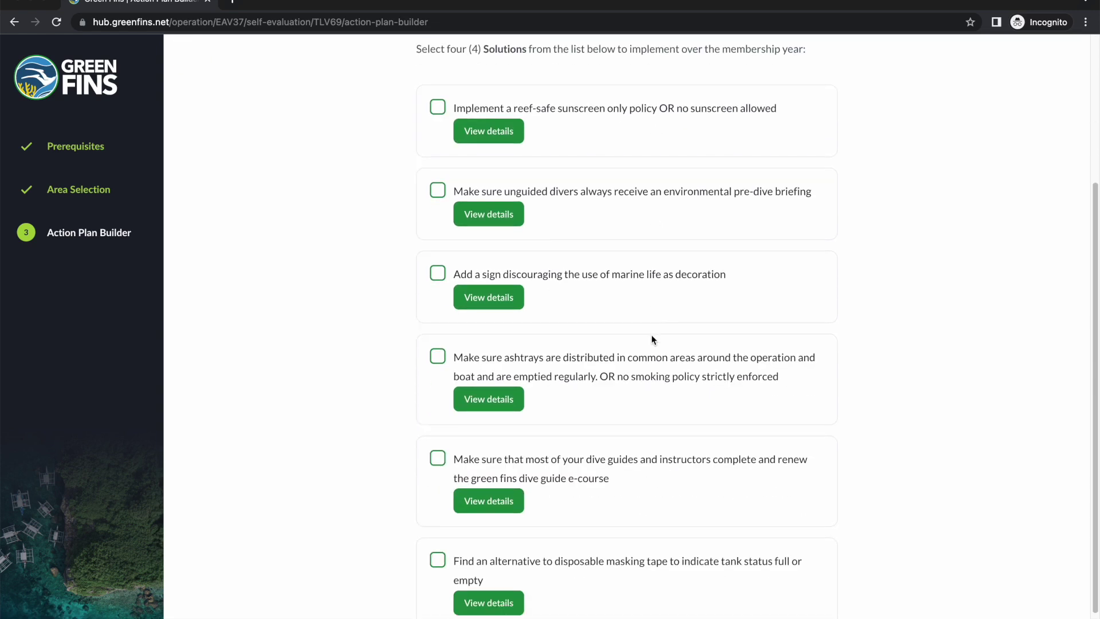
{"action": "scroll", "coordinate": [652, 334], "scroll_direction": "up", "scroll_amount": 4}
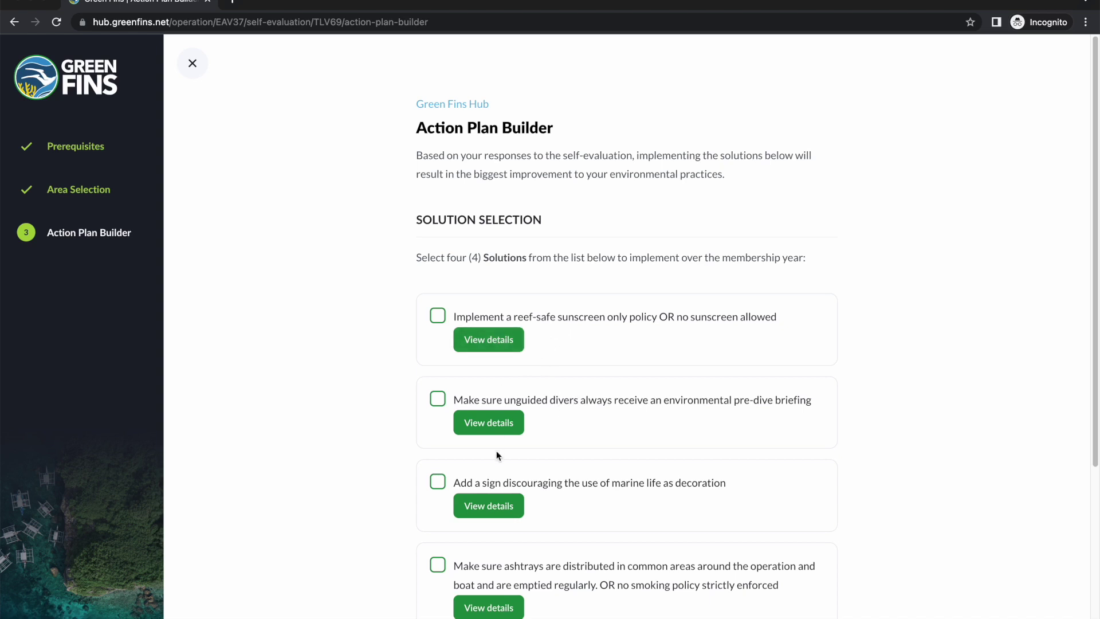
Step: Open the reef-safe sunscreen solution's details in a new tab, then return to the Action Plan Builder
{"action": "left_click", "coordinate": [489, 344]}
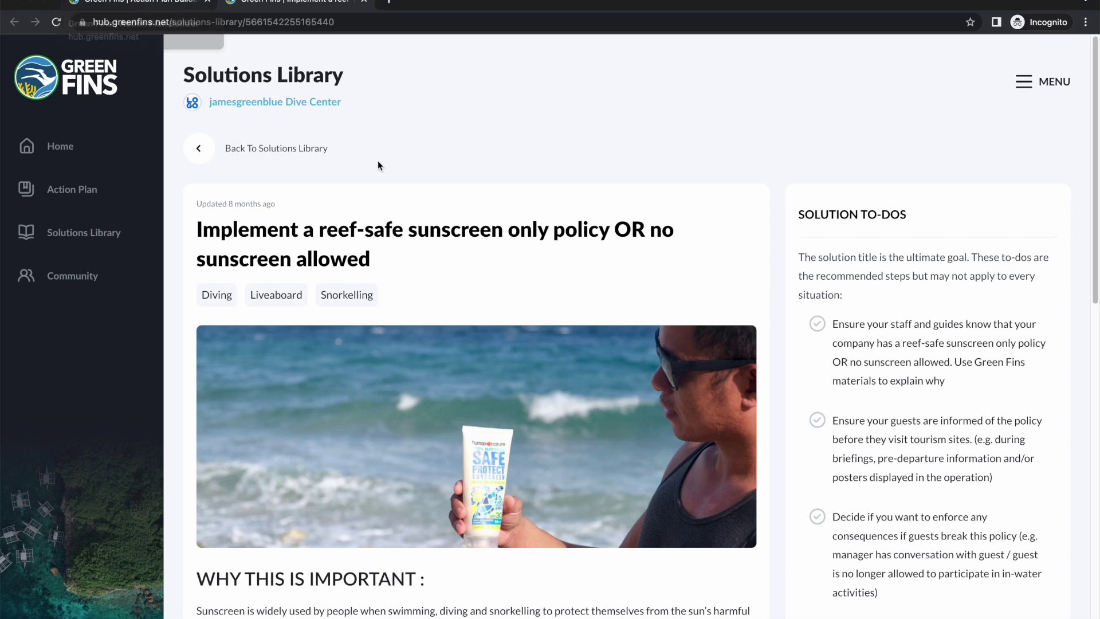
{"action": "left_click", "coordinate": [148, 3]}
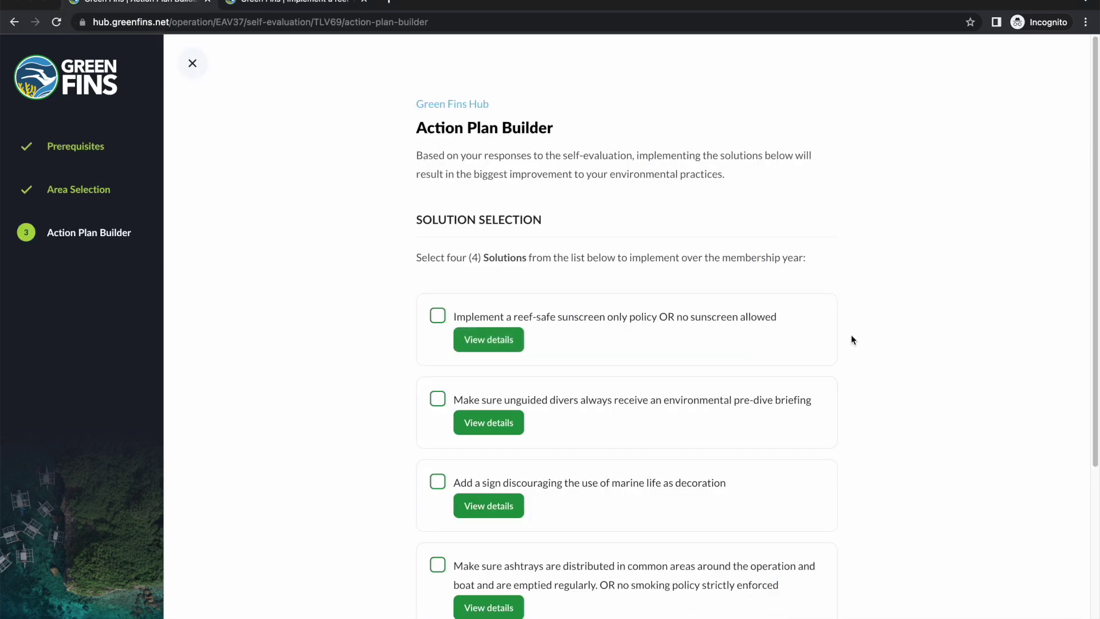
{"action": "scroll", "coordinate": [848, 332], "scroll_direction": "down", "scroll_amount": 3}
Step: Select the reef-safe sunscreen, marine-life decoration sign and dive guide e-course solutions
{"action": "scroll", "coordinate": [456, 343], "scroll_direction": "up", "scroll_amount": 1}
{"action": "left_click", "coordinate": [435, 186]}
{"action": "scroll", "coordinate": [374, 361], "scroll_direction": "down", "scroll_amount": 2}
{"action": "scroll", "coordinate": [375, 368], "scroll_direction": "down", "scroll_amount": 1}
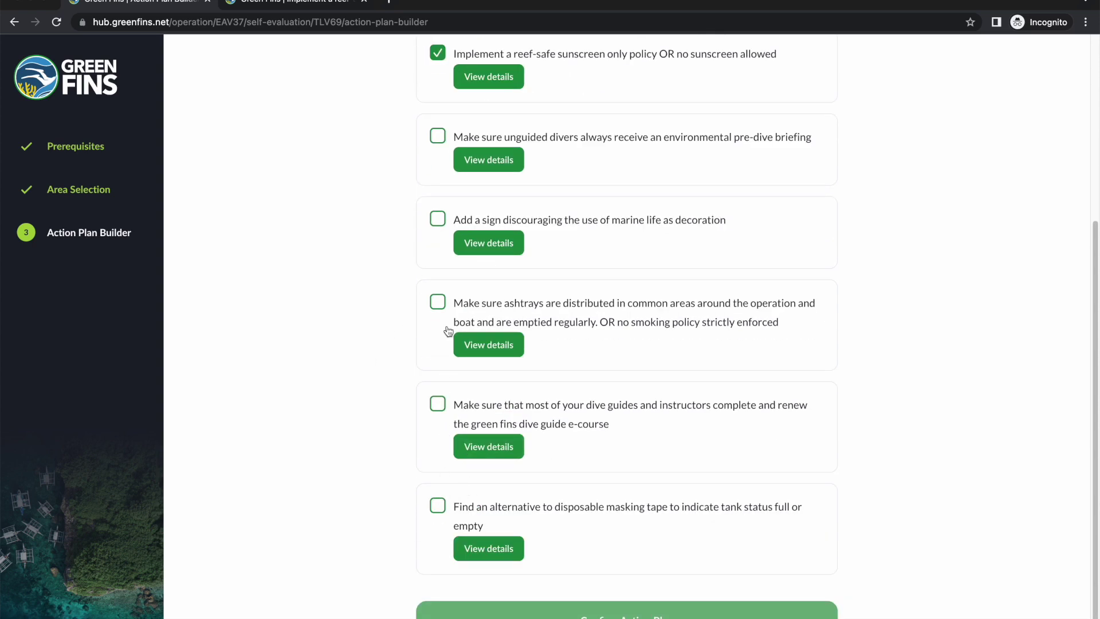
{"action": "left_click", "coordinate": [440, 221]}
{"action": "scroll", "coordinate": [435, 200], "scroll_direction": "up", "scroll_amount": 2}
{"action": "left_click", "coordinate": [439, 503]}
Step: Add the masking-tape alternative solution and confirm the four-solution action plan
{"action": "scroll", "coordinate": [516, 475], "scroll_direction": "down", "scroll_amount": 2}
{"action": "left_click", "coordinate": [437, 505]}
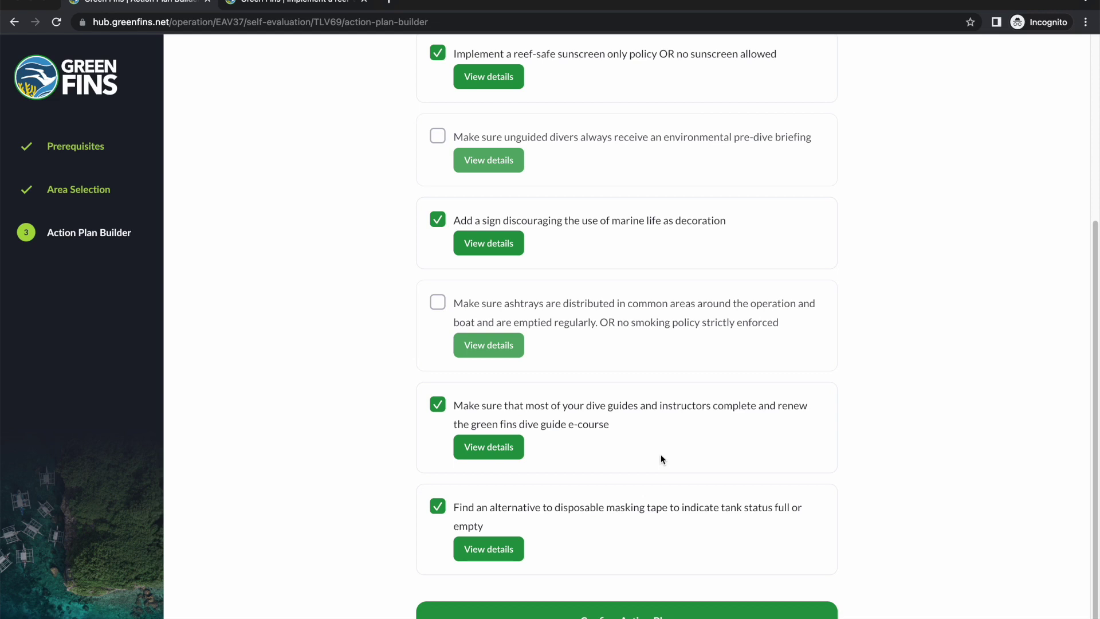
{"action": "scroll", "coordinate": [659, 457], "scroll_direction": "up", "scroll_amount": 2}
{"action": "scroll", "coordinate": [669, 397], "scroll_direction": "up", "scroll_amount": 2}
{"action": "scroll", "coordinate": [659, 422], "scroll_direction": "down", "scroll_amount": 4}
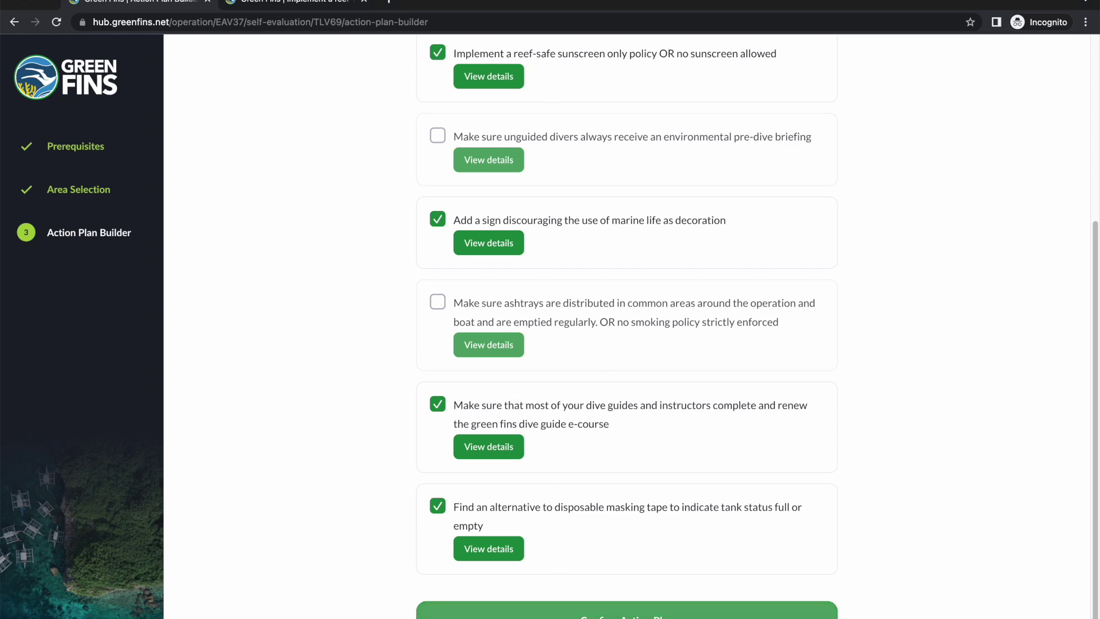
{"action": "left_click", "coordinate": [559, 610]}
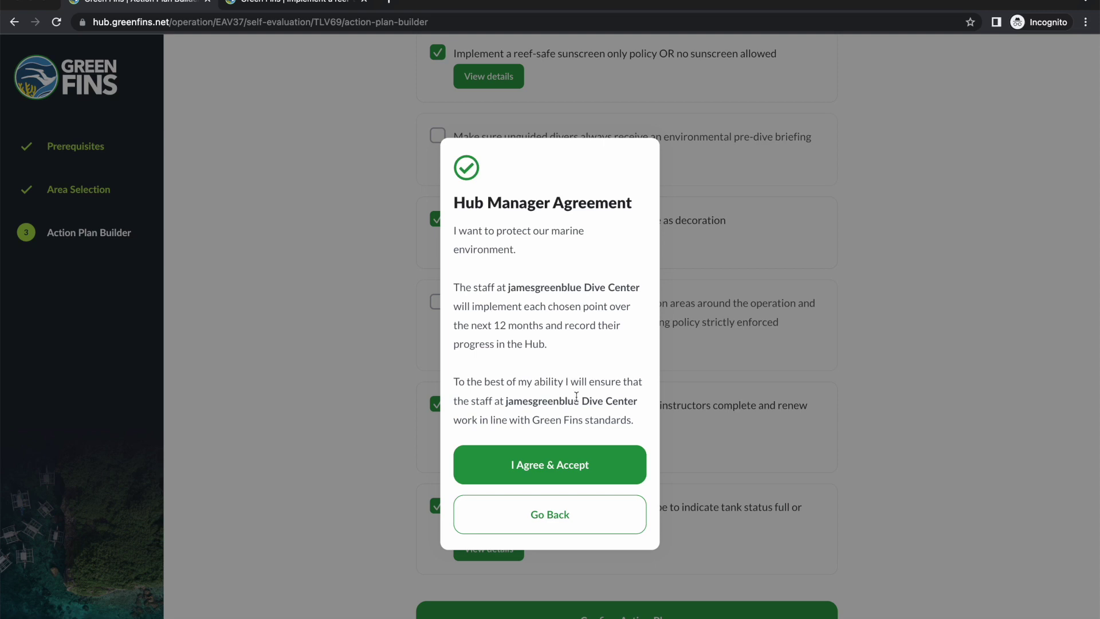
Step: Agree to the Hub Manager Agreement, granting Digital Membership with the action plan due 28 Apr 2024
{"action": "left_click", "coordinate": [530, 468]}
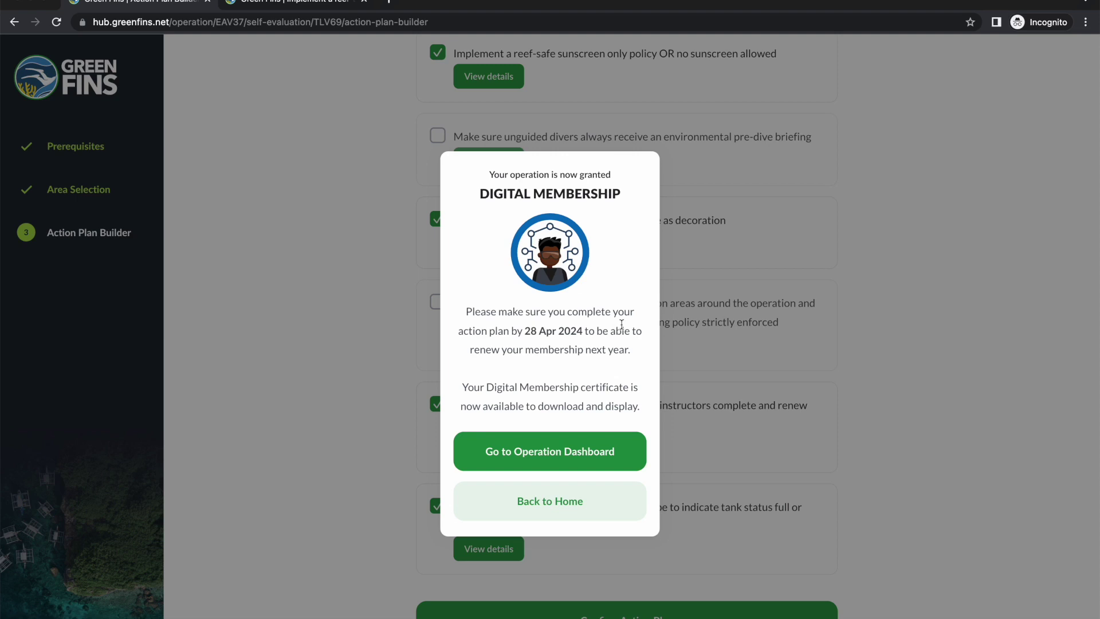
Step: Open the Operation Dashboard and review its Digital Membership, 1.2/10 overall score and ticked tasks
{"action": "left_click", "coordinate": [569, 452]}
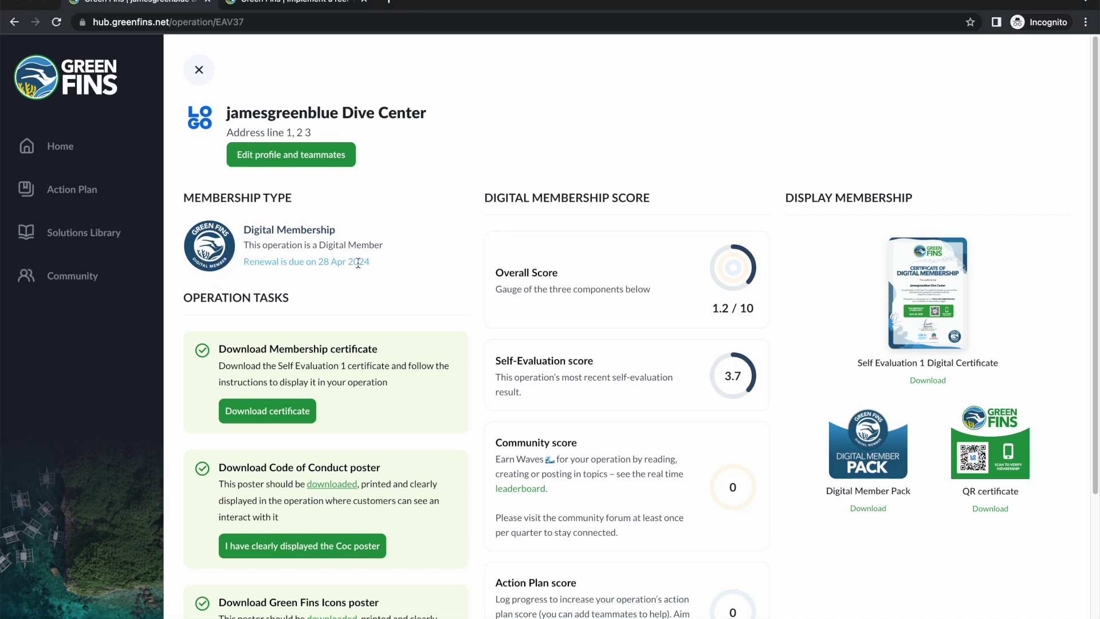
{"action": "left_click", "coordinate": [376, 262]}
{"action": "scroll", "coordinate": [804, 194], "scroll_direction": "down", "scroll_amount": 1}
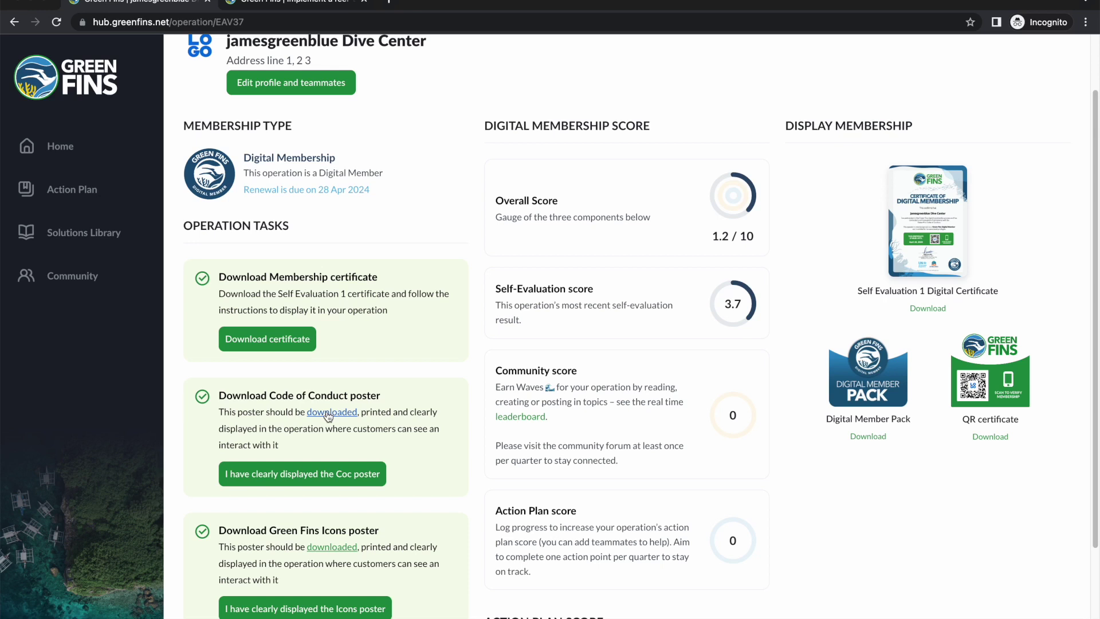
{"action": "scroll", "coordinate": [397, 411], "scroll_direction": "up", "scroll_amount": 2}
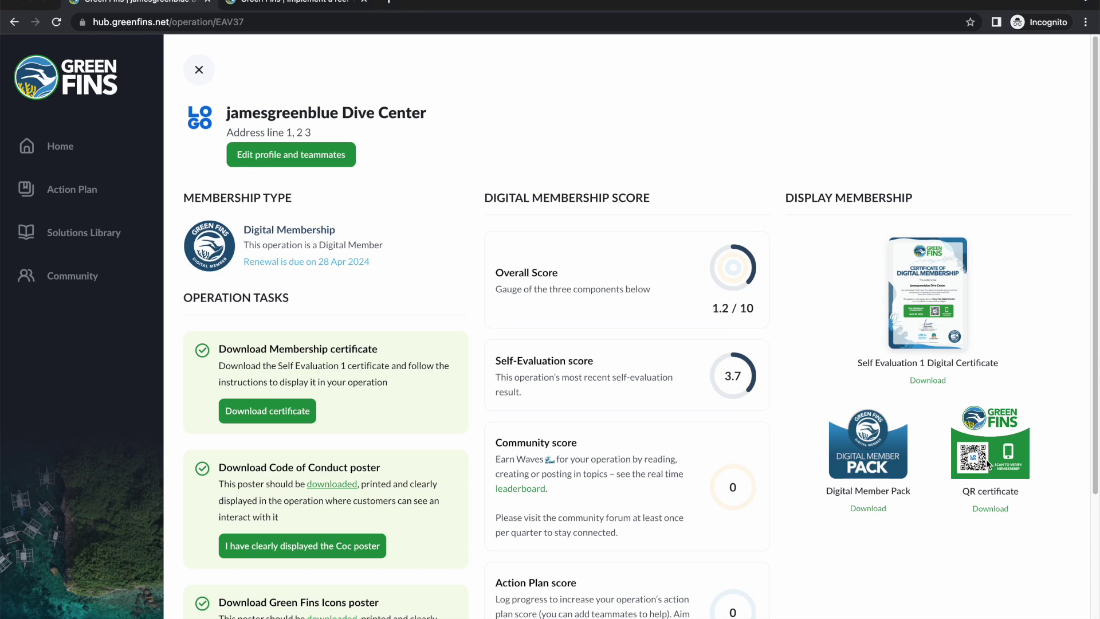
{"action": "scroll", "coordinate": [987, 460], "scroll_direction": "down", "scroll_amount": 1}
{"action": "scroll", "coordinate": [877, 425], "scroll_direction": "down", "scroll_amount": 3}
{"action": "scroll", "coordinate": [876, 425], "scroll_direction": "up", "scroll_amount": 3}
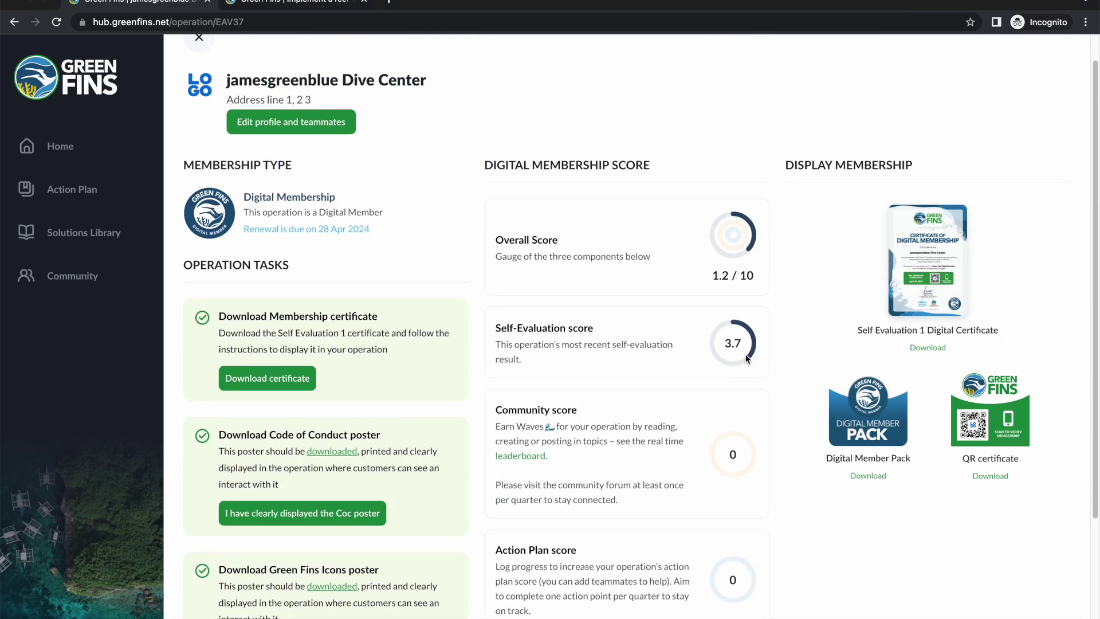
{"action": "scroll", "coordinate": [758, 391], "scroll_direction": "down", "scroll_amount": 1}
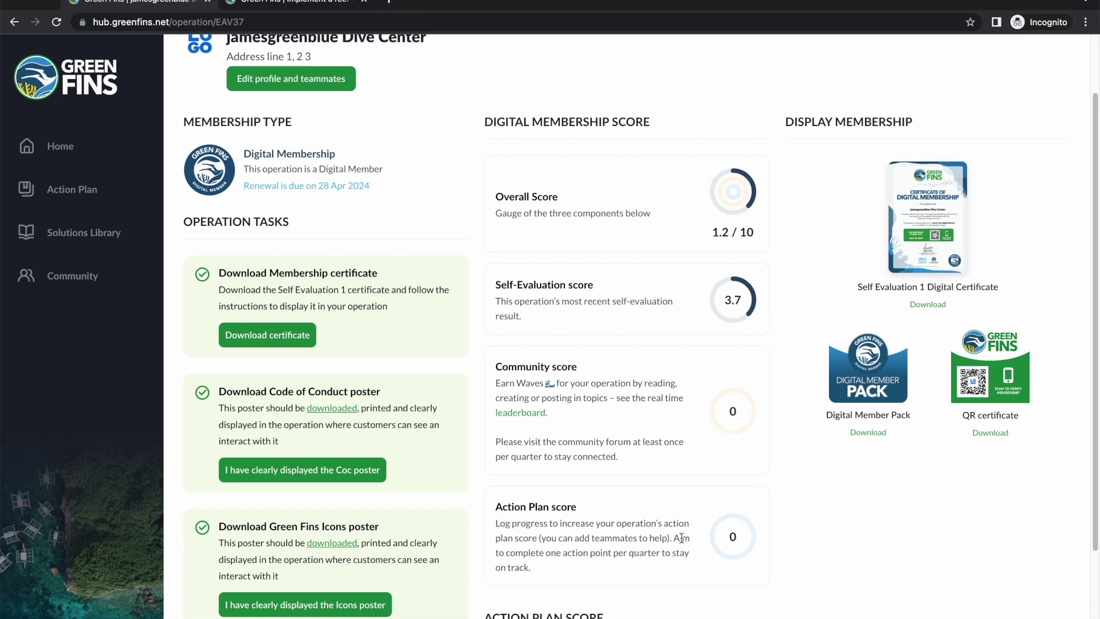
{"action": "left_click", "coordinate": [90, 183]}
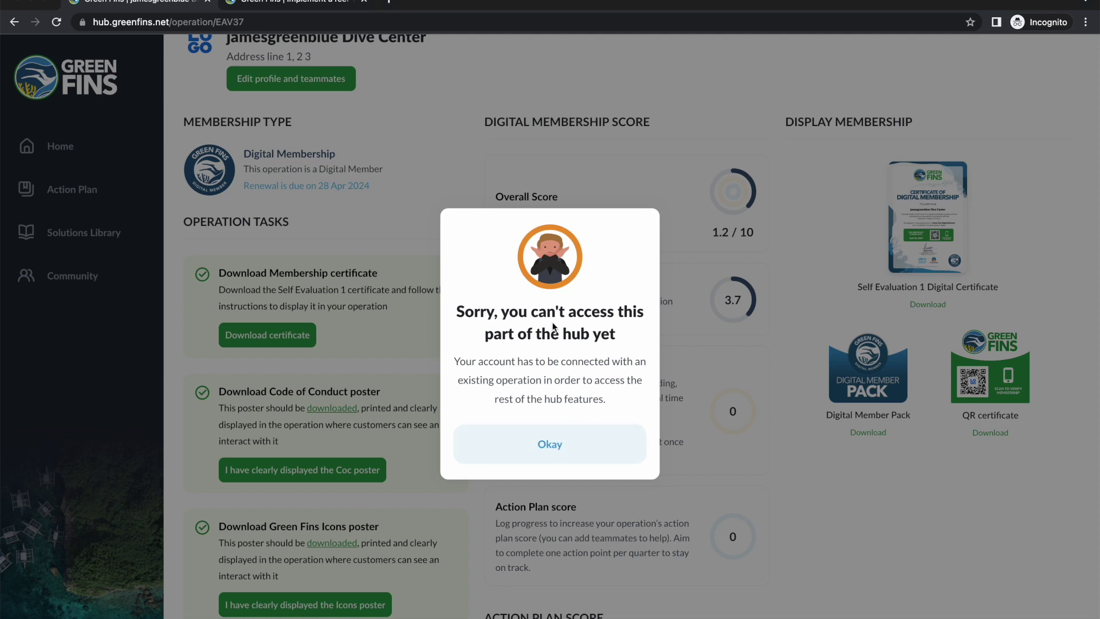
{"action": "left_click", "coordinate": [563, 450]}
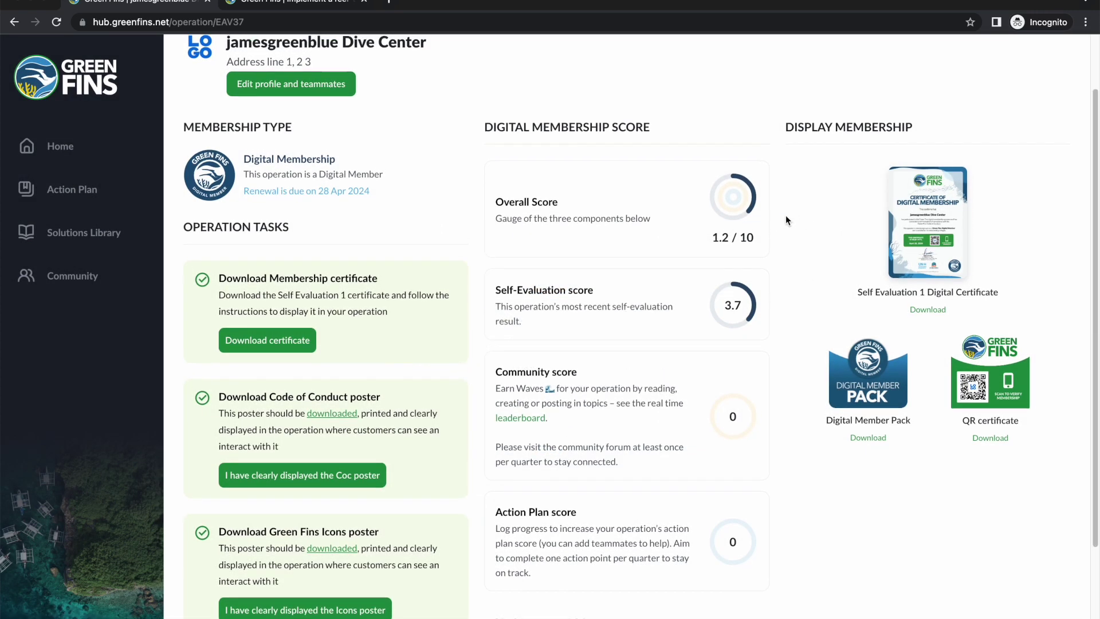
{"action": "scroll", "coordinate": [195, 190], "scroll_direction": "up", "scroll_amount": 1}
{"action": "left_click", "coordinate": [57, 147]}
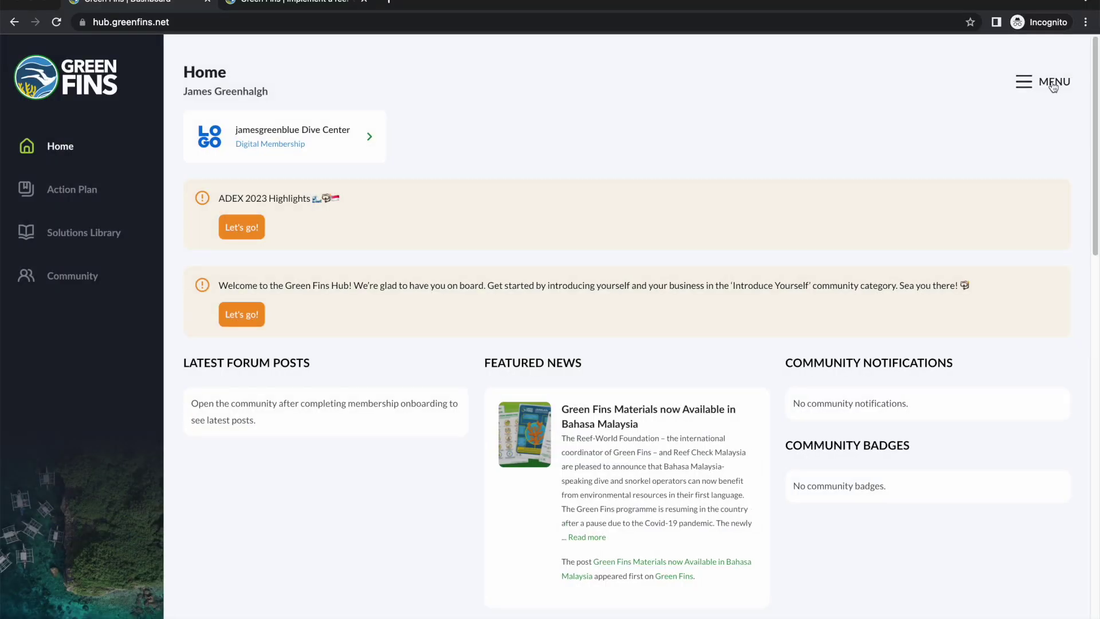
Step: Log out from the side menu and sign back in with the account username and password
{"action": "left_click", "coordinate": [1053, 85]}
{"action": "left_click", "coordinate": [864, 402]}
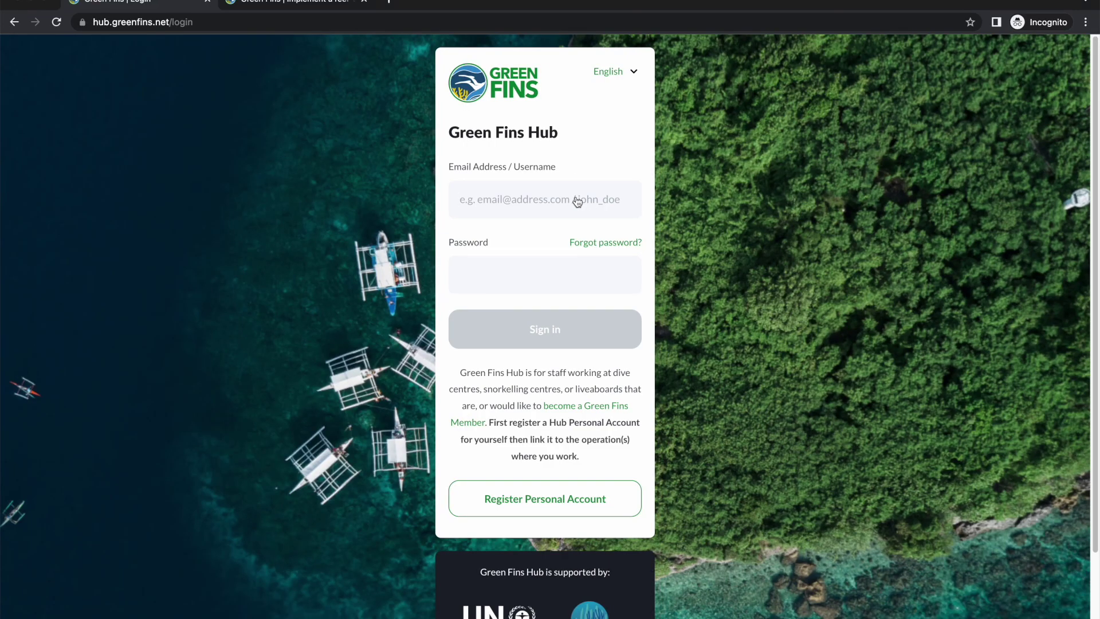
{"action": "type", "text": "jamesgreenb"}
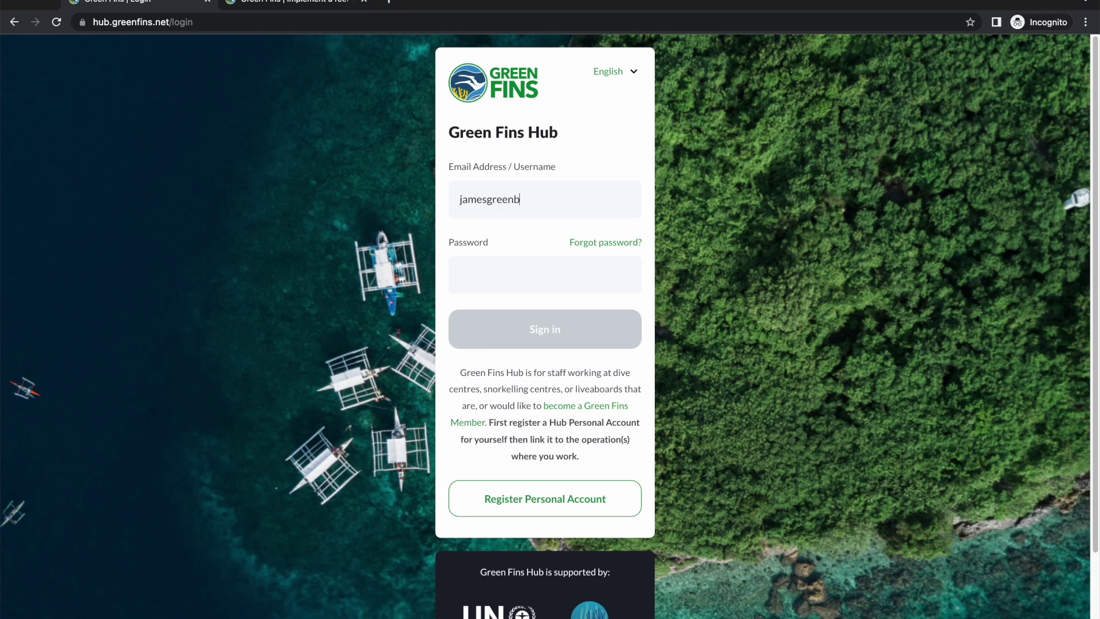
{"action": "type", "text": "lue2"}
{"action": "key", "text": "Tab"}
{"action": "key", "text": "Tab"}
{"action": "type", "text": "****"}
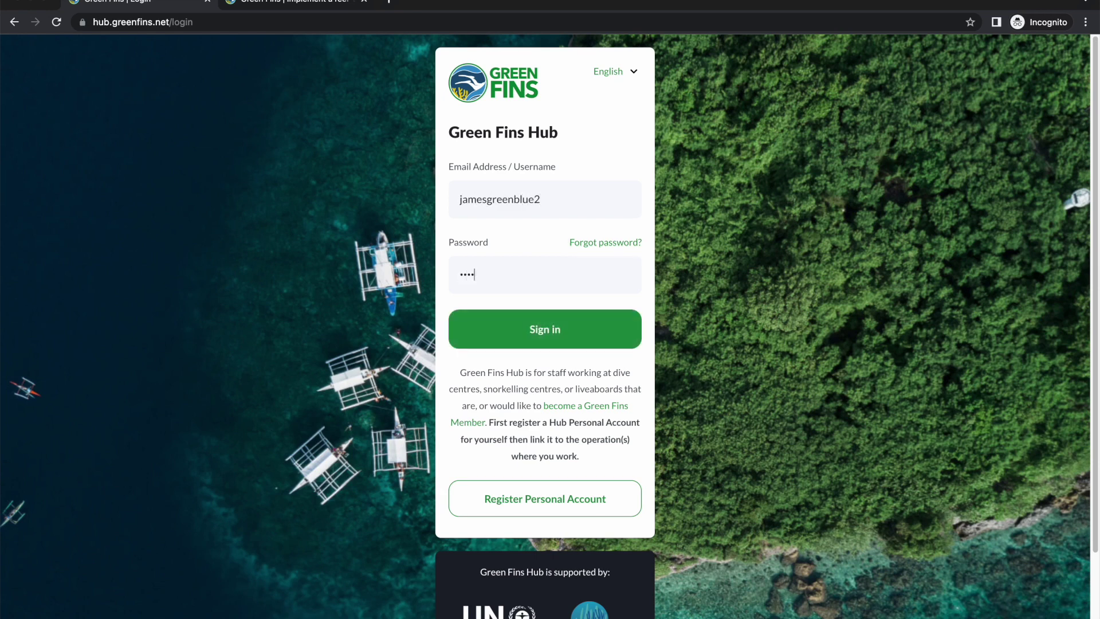
{"action": "left_click", "coordinate": [561, 315]}
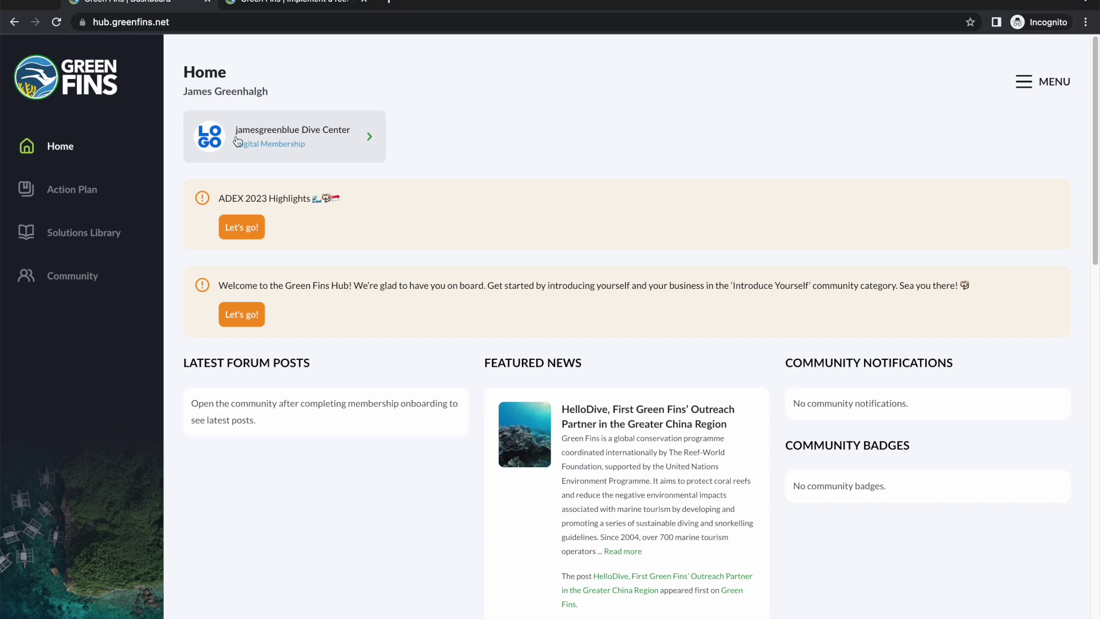
Step: Open the dive center's operation page, highlight its 1.2 / 10 overall score, then go to Action Plan
{"action": "left_click", "coordinate": [295, 141]}
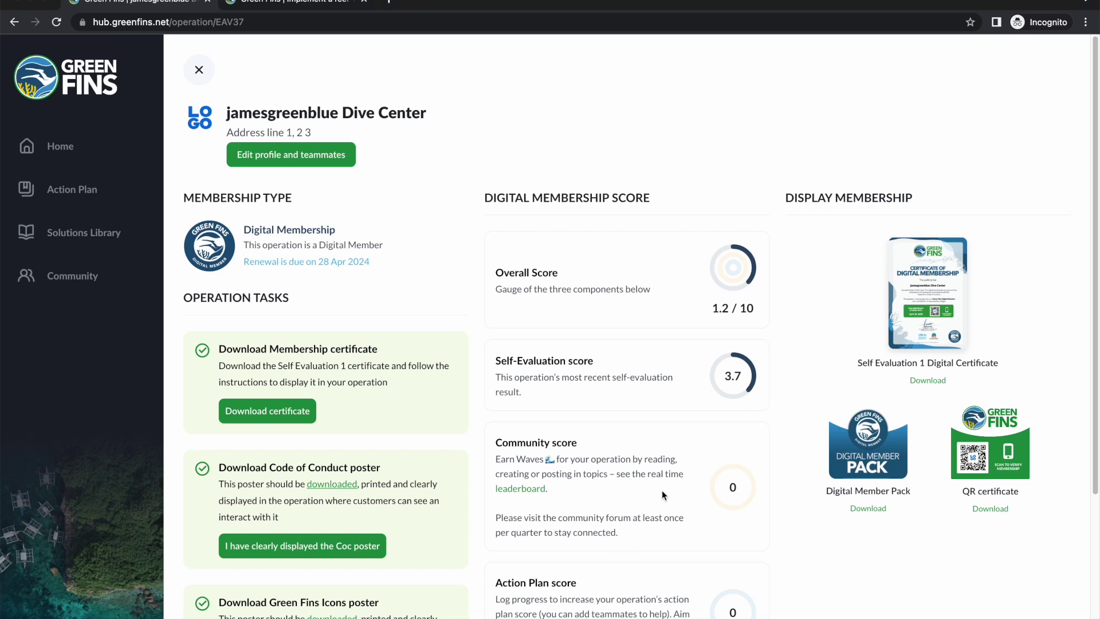
{"action": "left_click_drag", "start_coordinate": [715, 308], "coordinate": [755, 309]}
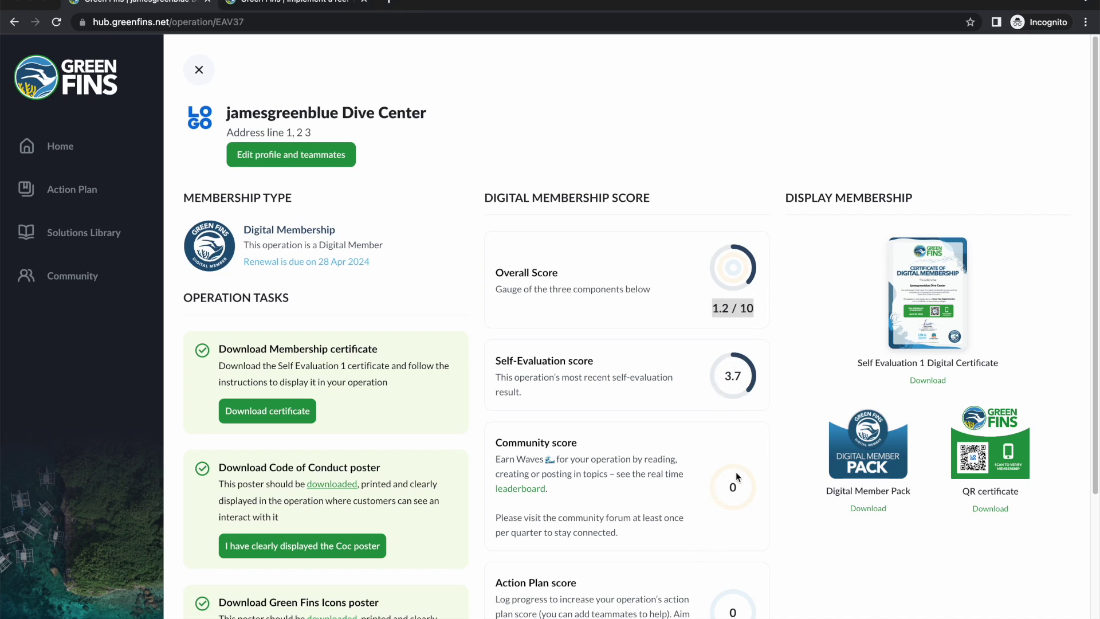
{"action": "left_click", "coordinate": [748, 281]}
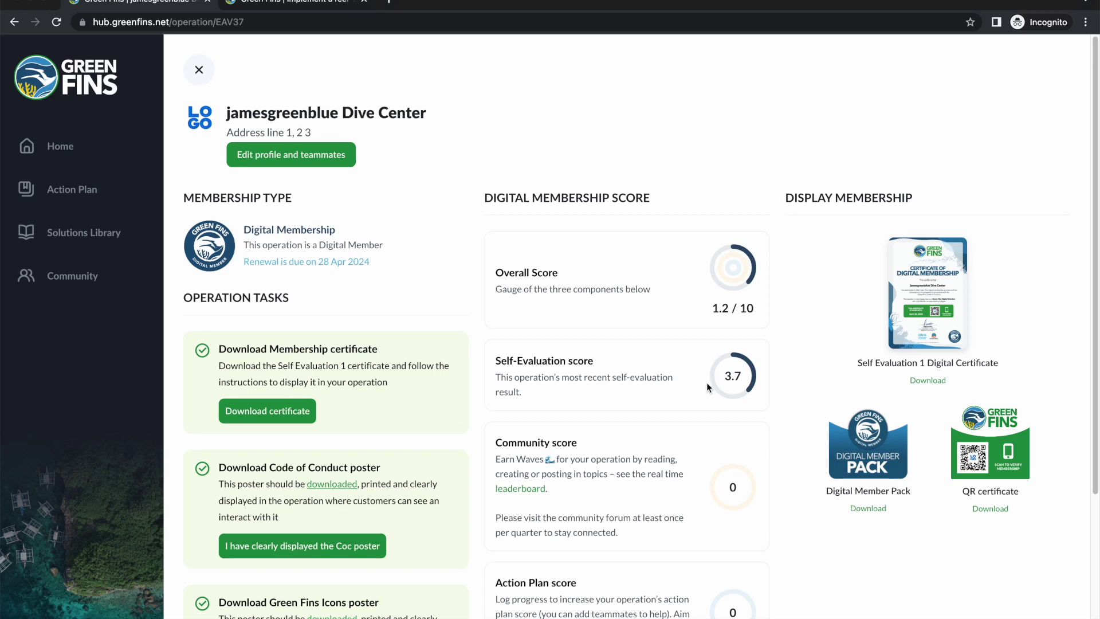
{"action": "left_click", "coordinate": [64, 191]}
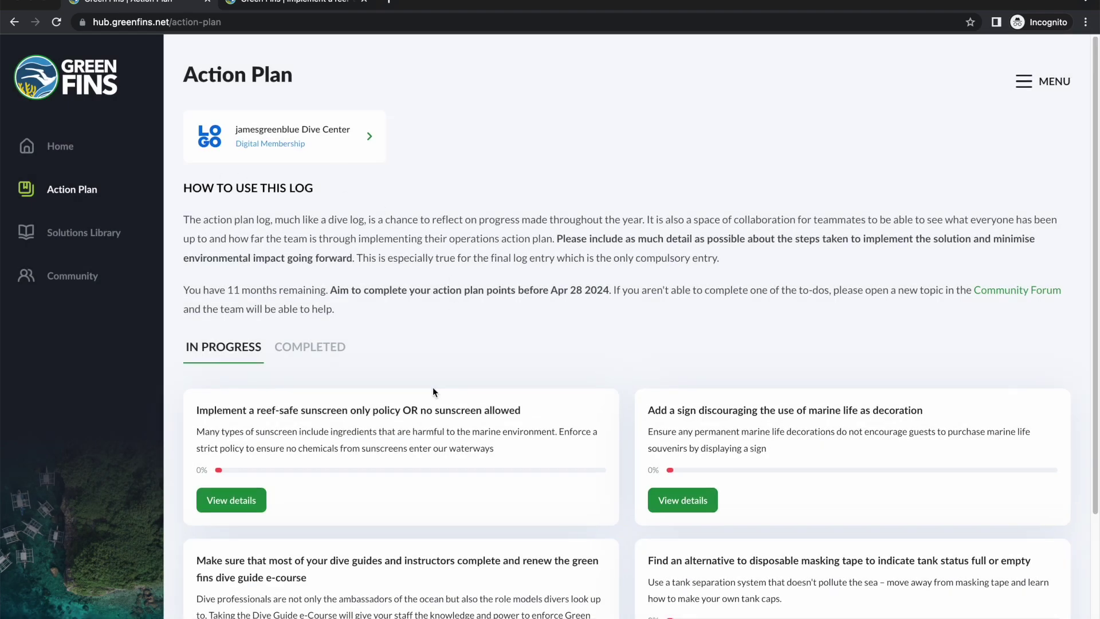
Step: Read the Action Plan page's how-to-use-this-log instructions
{"action": "scroll", "coordinate": [429, 380], "scroll_direction": "down", "scroll_amount": 2}
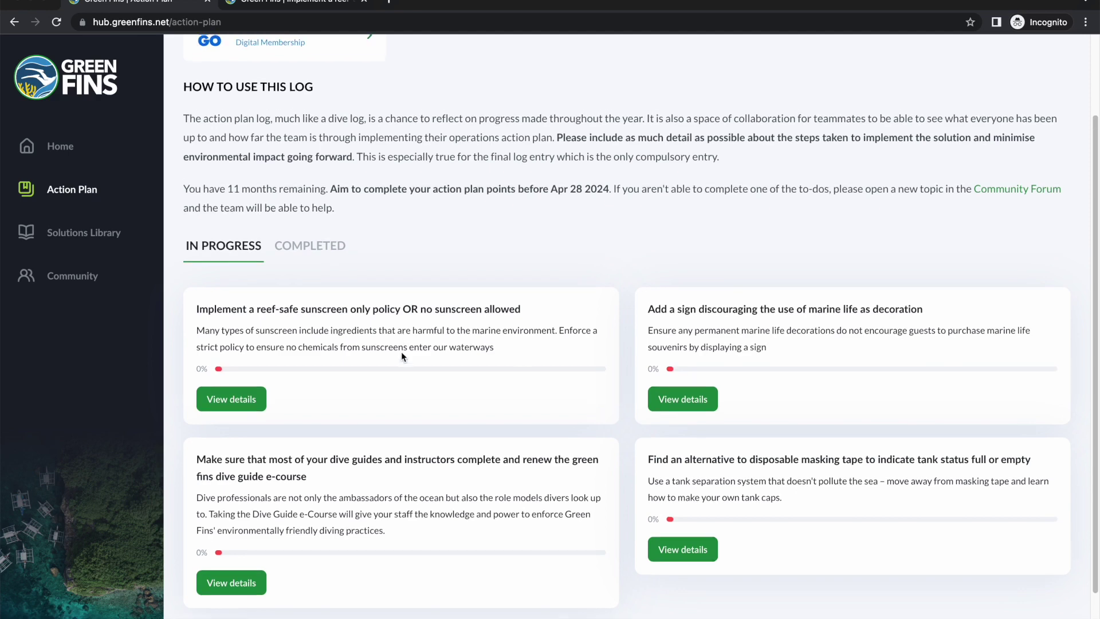
{"action": "scroll", "coordinate": [401, 352], "scroll_direction": "up", "scroll_amount": 1}
{"action": "left_click_drag", "start_coordinate": [347, 246], "coordinate": [180, 109]}
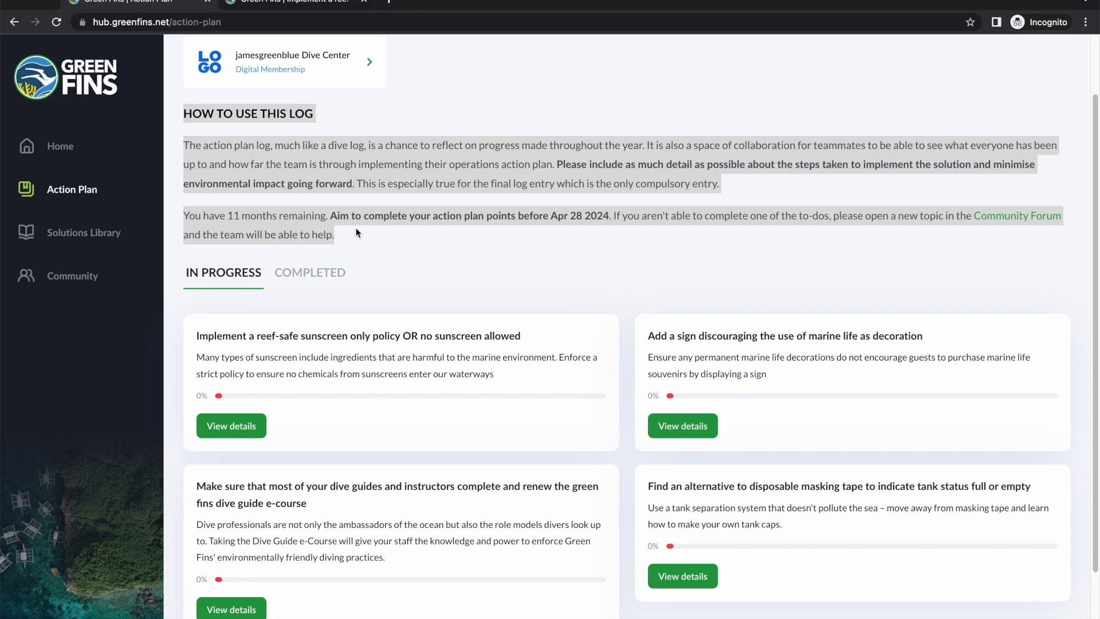
{"action": "left_click", "coordinate": [355, 229]}
{"action": "scroll", "coordinate": [393, 376], "scroll_direction": "down", "scroll_amount": 1}
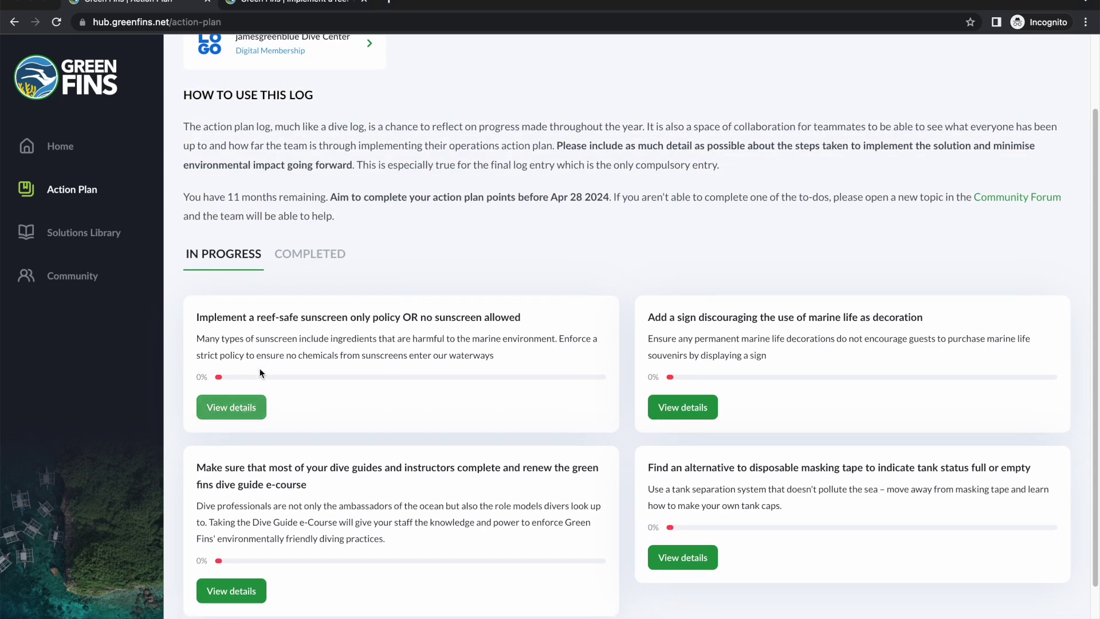
Step: Open the reef-safe sunscreen solution's details and review its four to-dos, 0 of 4 completed
{"action": "left_click", "coordinate": [228, 410]}
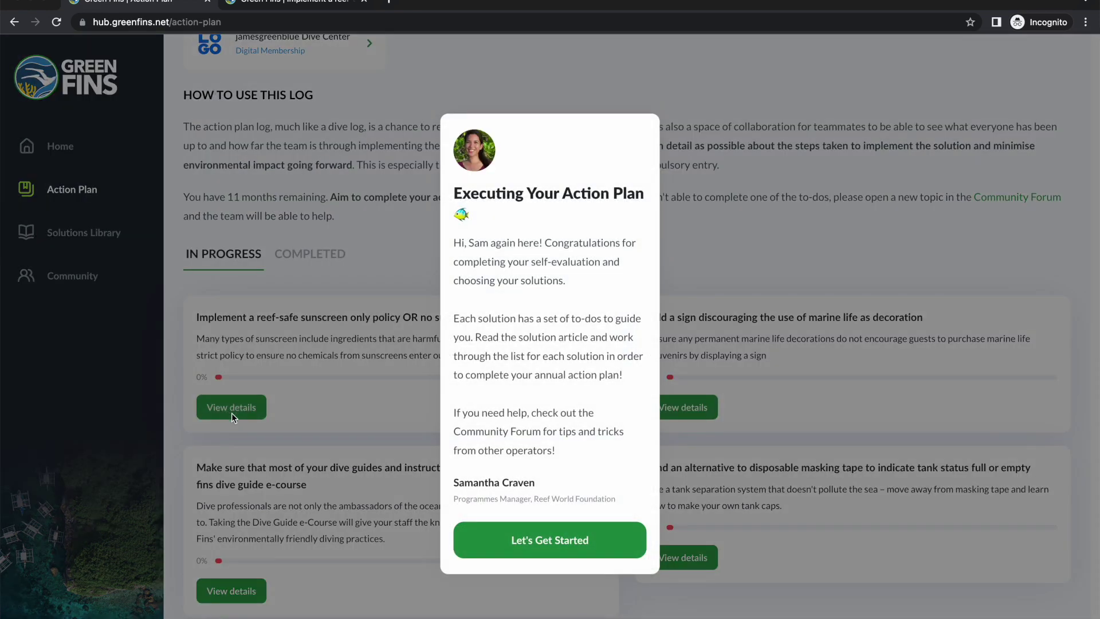
{"action": "left_click", "coordinate": [576, 544]}
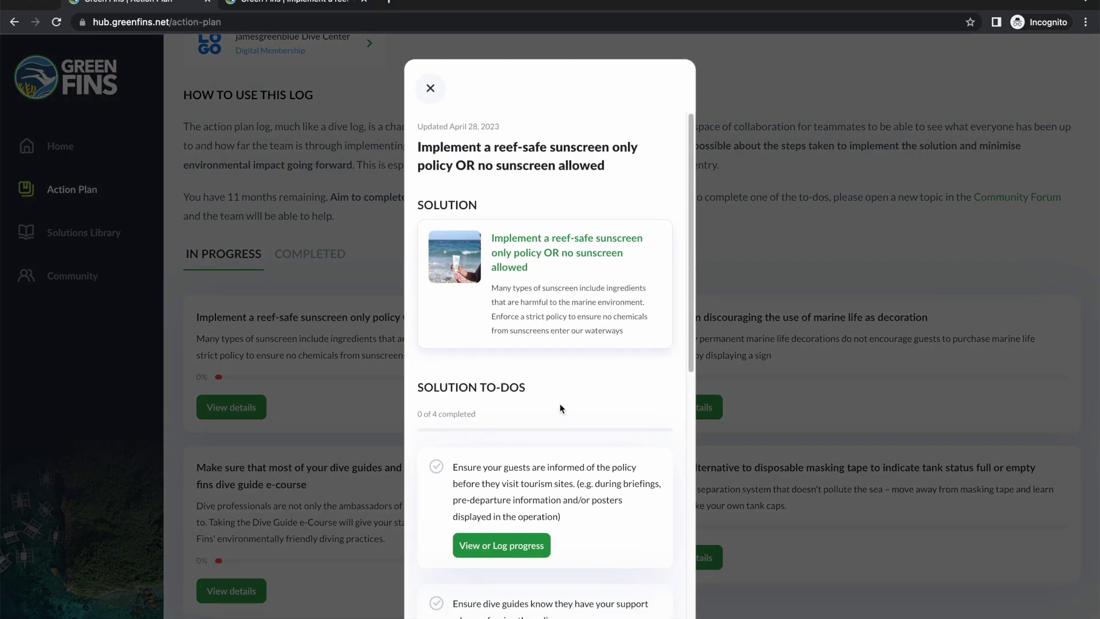
{"action": "scroll", "coordinate": [560, 406], "scroll_direction": "down", "scroll_amount": 1}
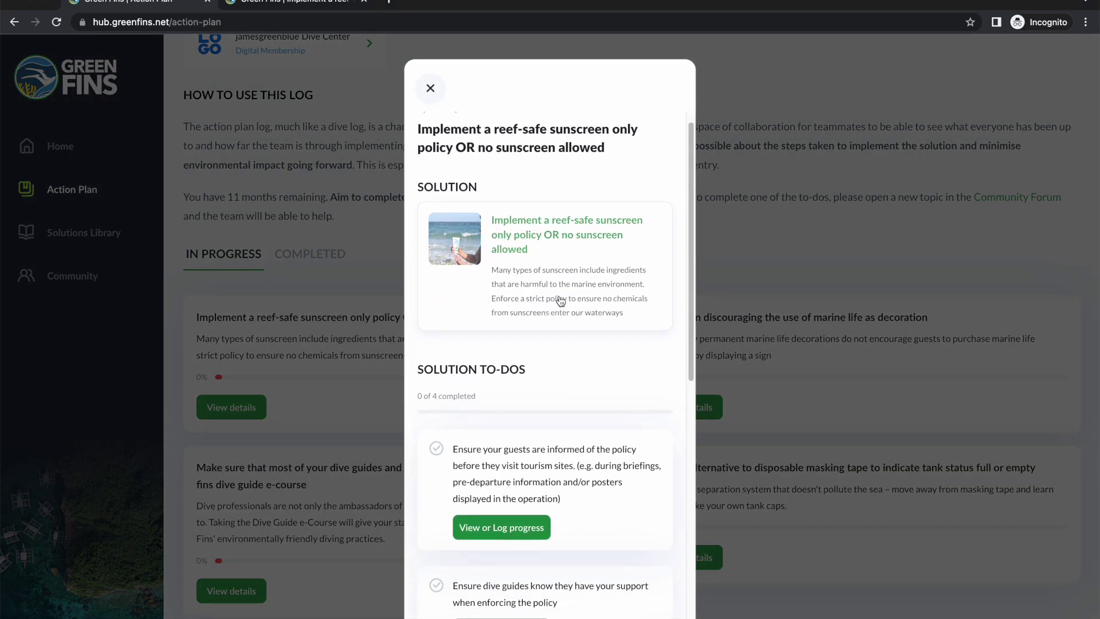
{"action": "scroll", "coordinate": [567, 325], "scroll_direction": "down", "scroll_amount": 4}
{"action": "scroll", "coordinate": [581, 350], "scroll_direction": "down", "scroll_amount": 3}
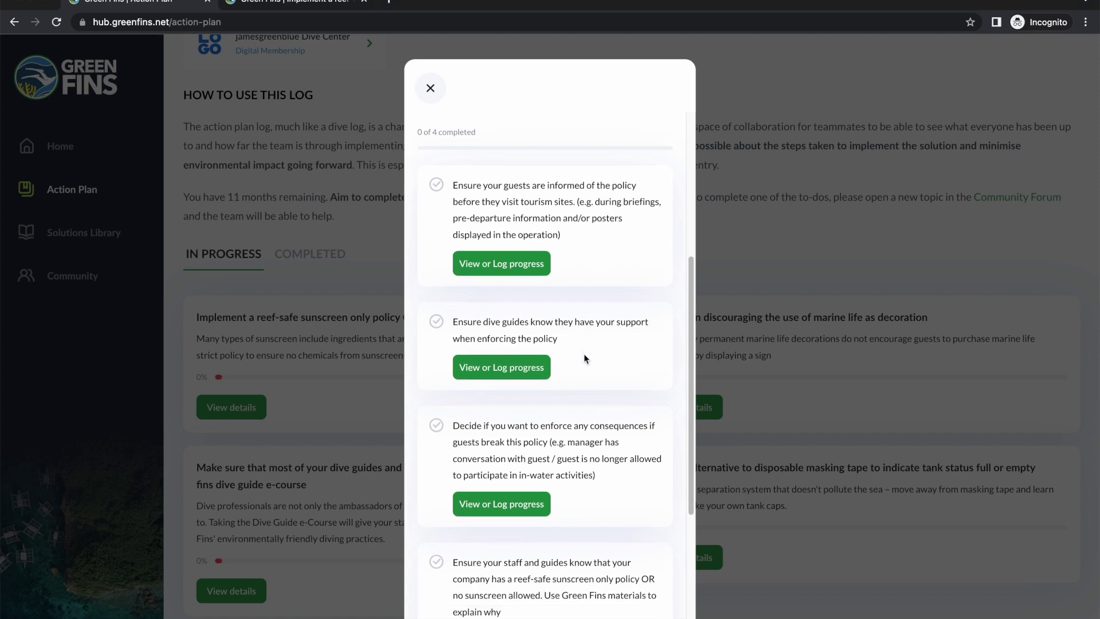
{"action": "scroll", "coordinate": [586, 365], "scroll_direction": "up", "scroll_amount": 7}
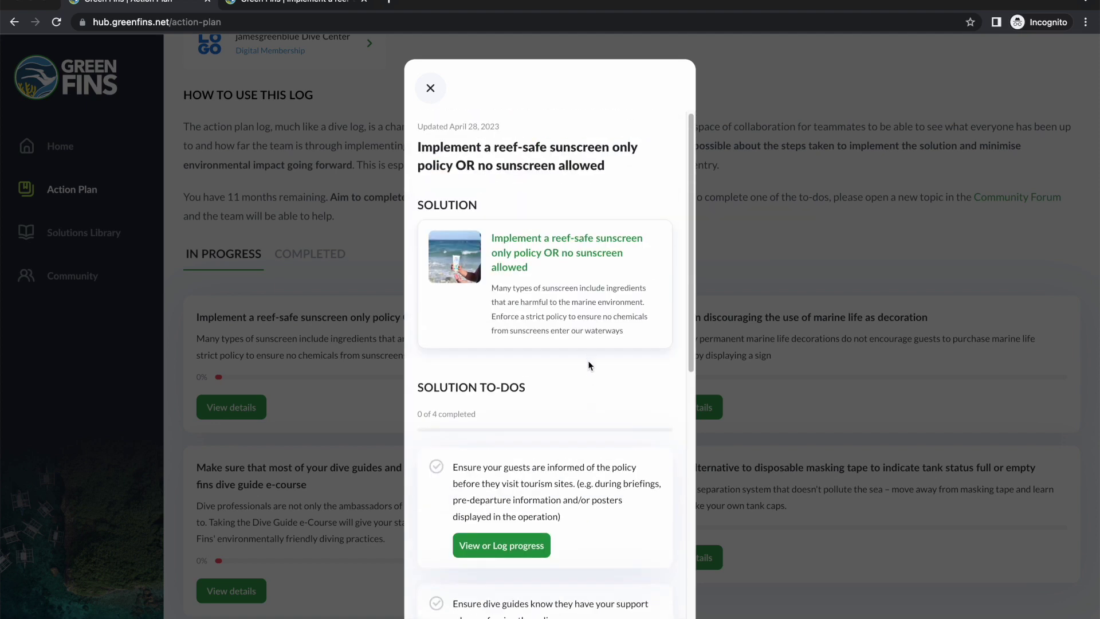
Step: Open the full sunscreen article in the Solutions Library, close the duplicate tab, and read it
{"action": "left_click", "coordinate": [544, 262]}
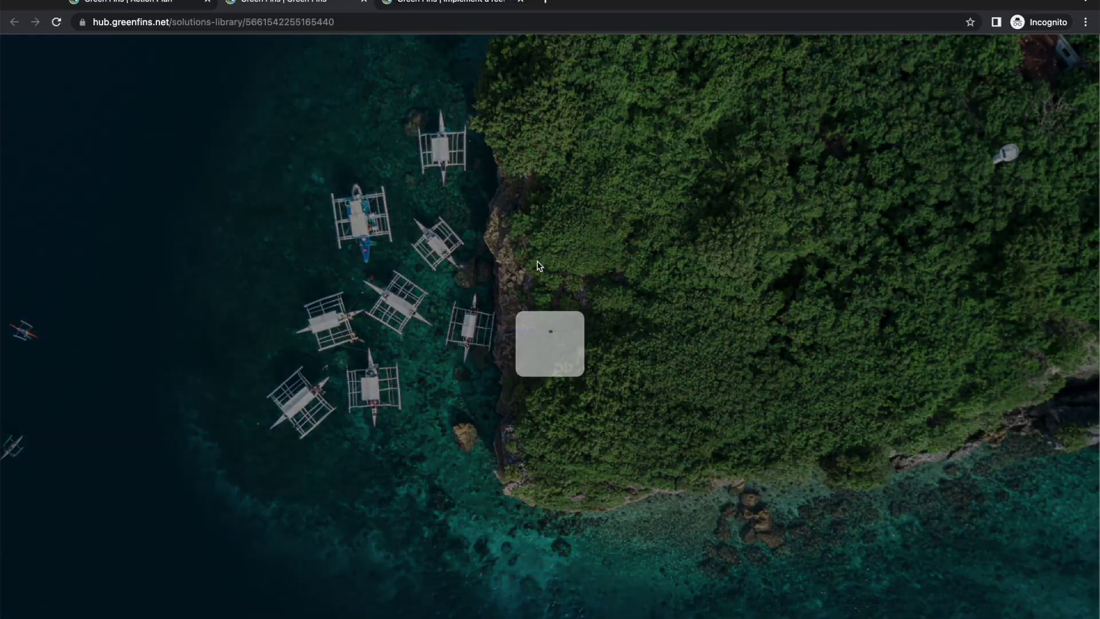
{"action": "left_click", "coordinate": [521, 4]}
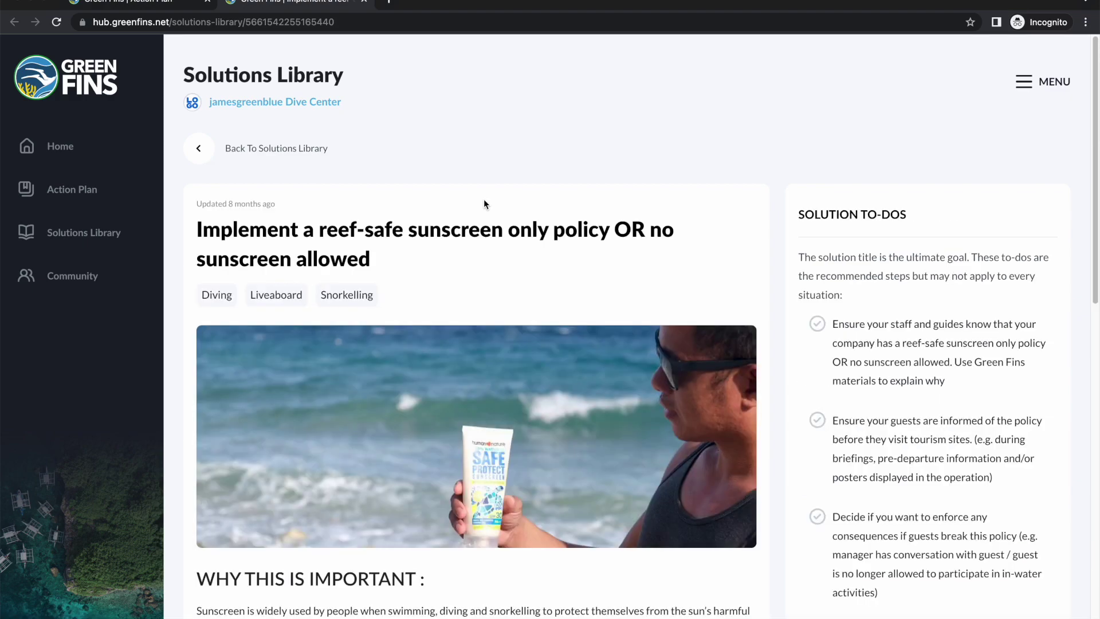
{"action": "scroll", "coordinate": [464, 199], "scroll_direction": "down", "scroll_amount": 10}
{"action": "scroll", "coordinate": [463, 199], "scroll_direction": "down", "scroll_amount": 4}
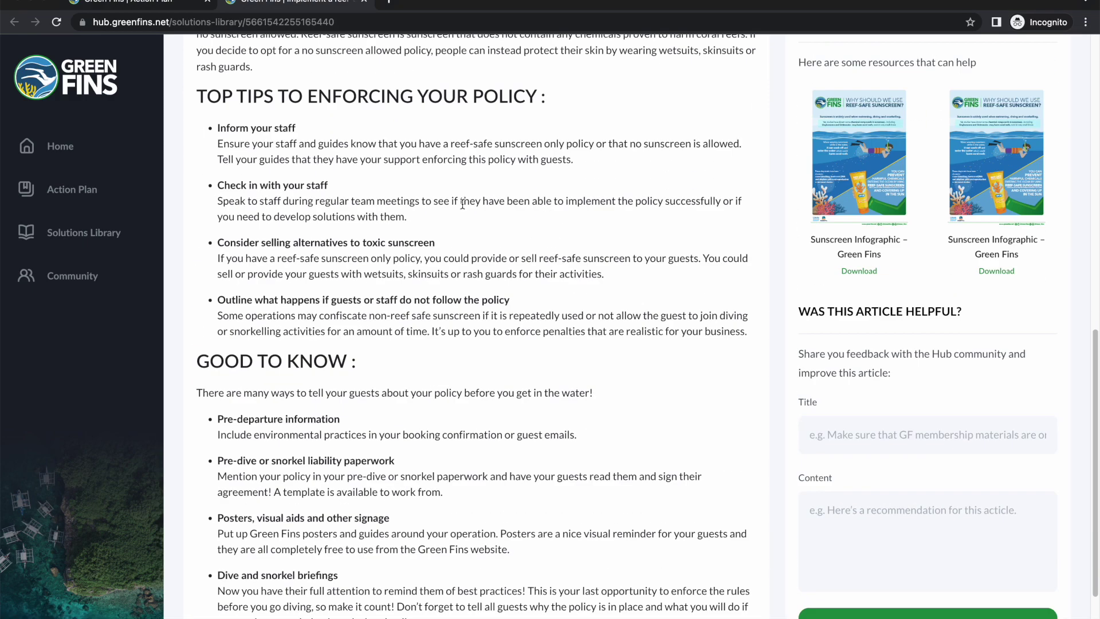
{"action": "scroll", "coordinate": [451, 282], "scroll_direction": "up", "scroll_amount": 8}
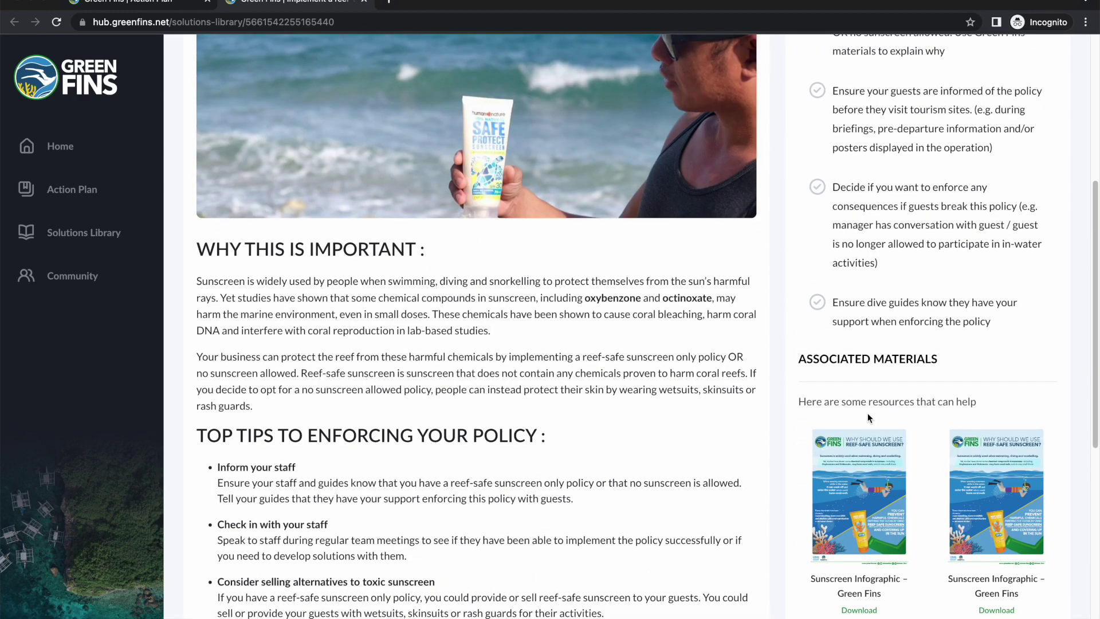
{"action": "scroll", "coordinate": [862, 377], "scroll_direction": "down", "scroll_amount": 2}
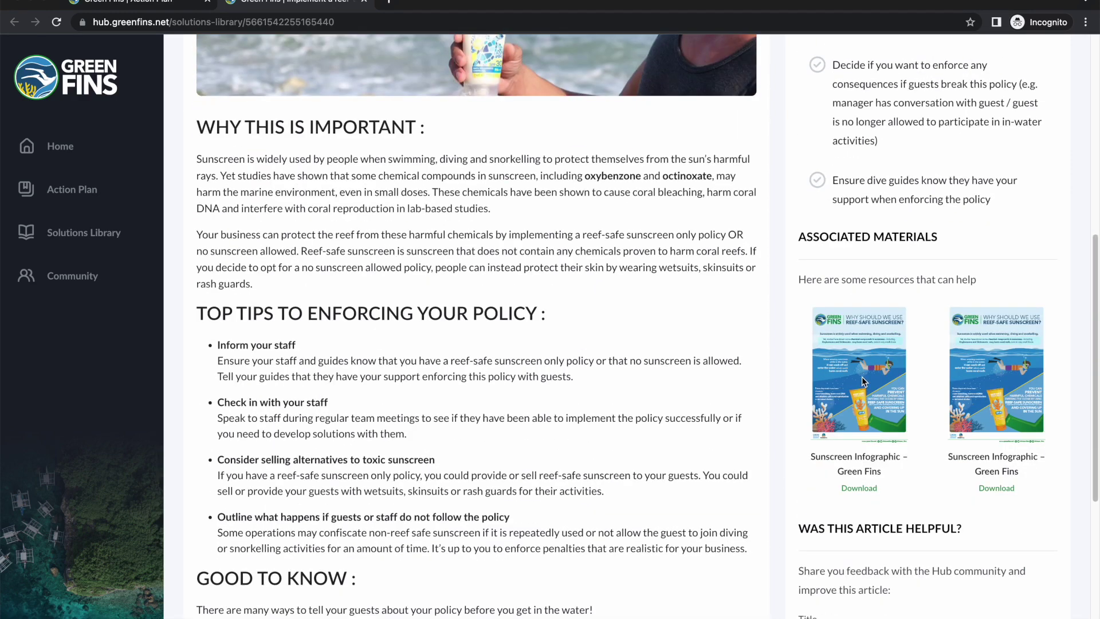
{"action": "scroll", "coordinate": [862, 377], "scroll_direction": "down", "scroll_amount": 5}
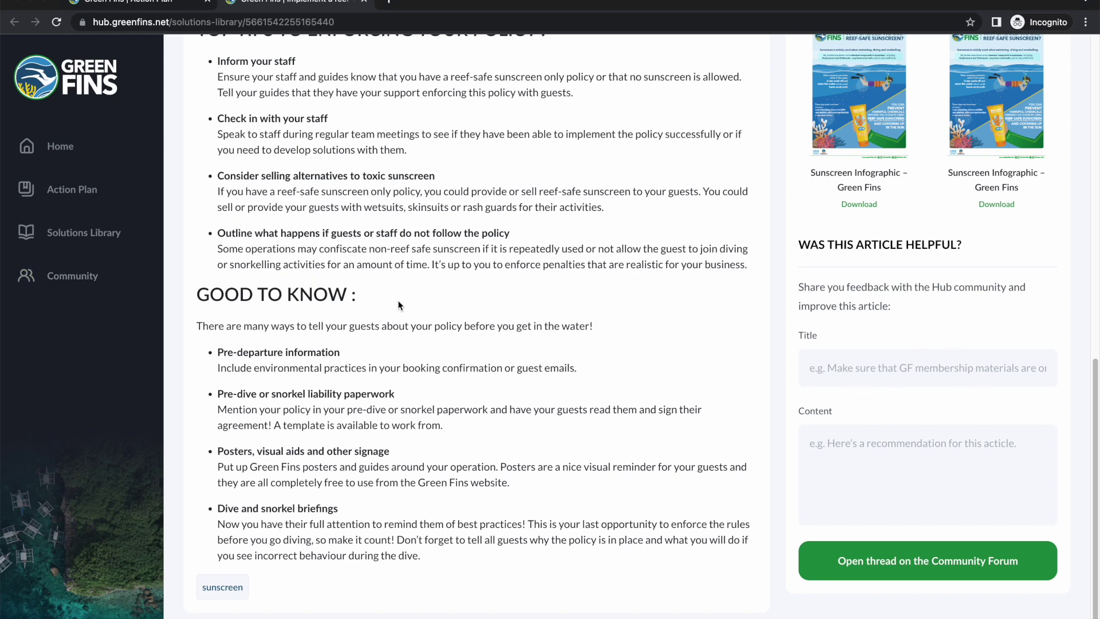
Step: Return to the Action Plan tab's sunscreen to-do list, starting with informing guests of the policy
{"action": "scroll", "coordinate": [409, 302], "scroll_direction": "up", "scroll_amount": 1}
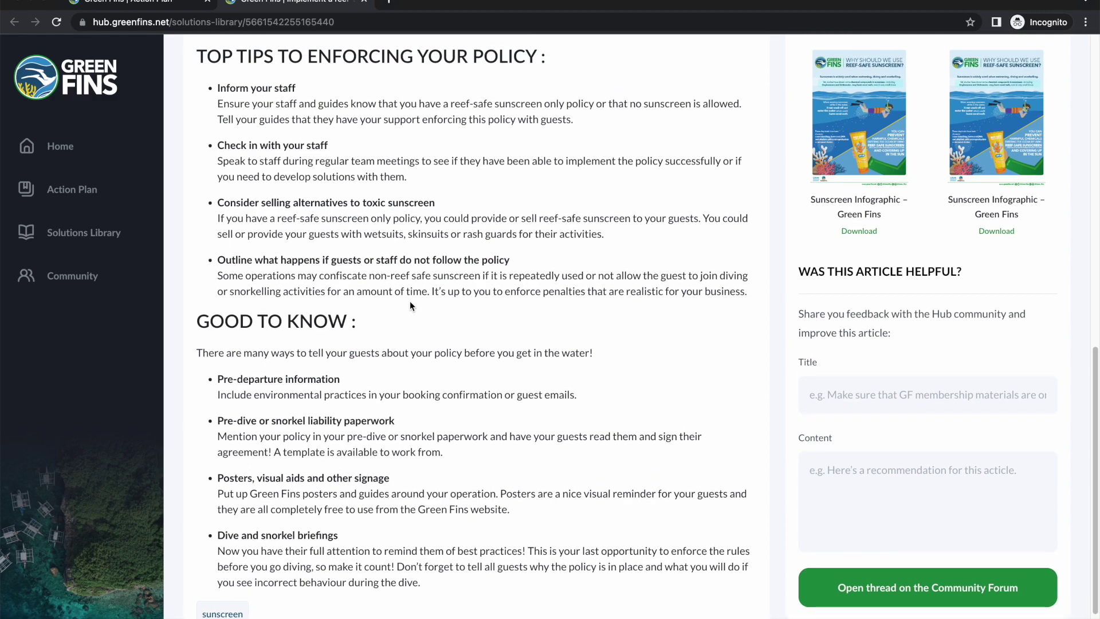
{"action": "scroll", "coordinate": [412, 302], "scroll_direction": "up", "scroll_amount": 10}
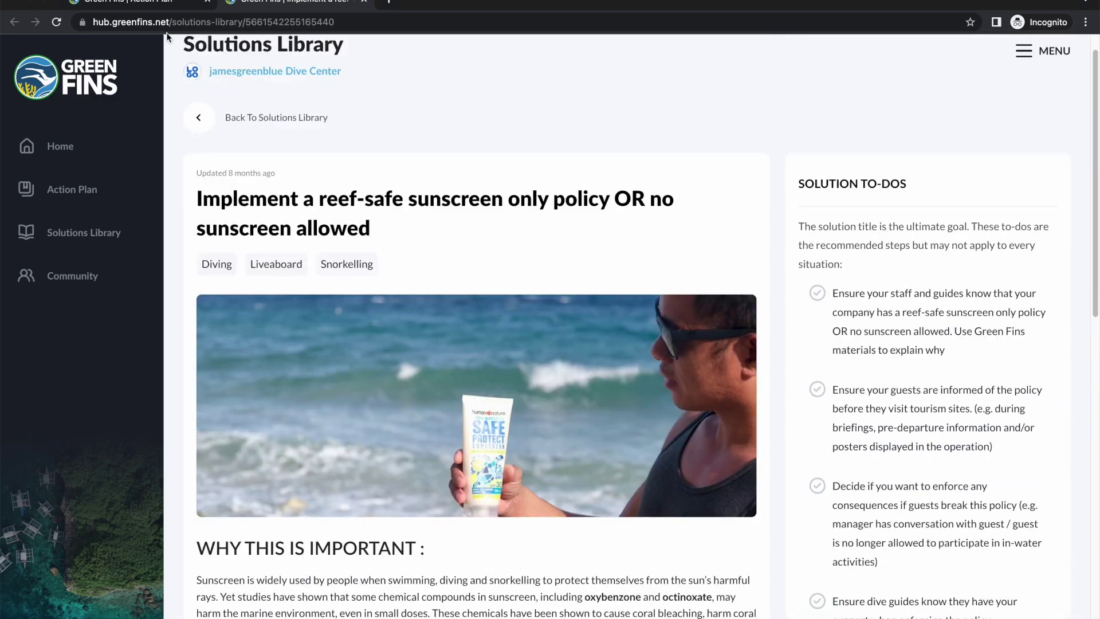
{"action": "left_click", "coordinate": [157, 6]}
{"action": "scroll", "coordinate": [516, 294], "scroll_direction": "down", "scroll_amount": 3}
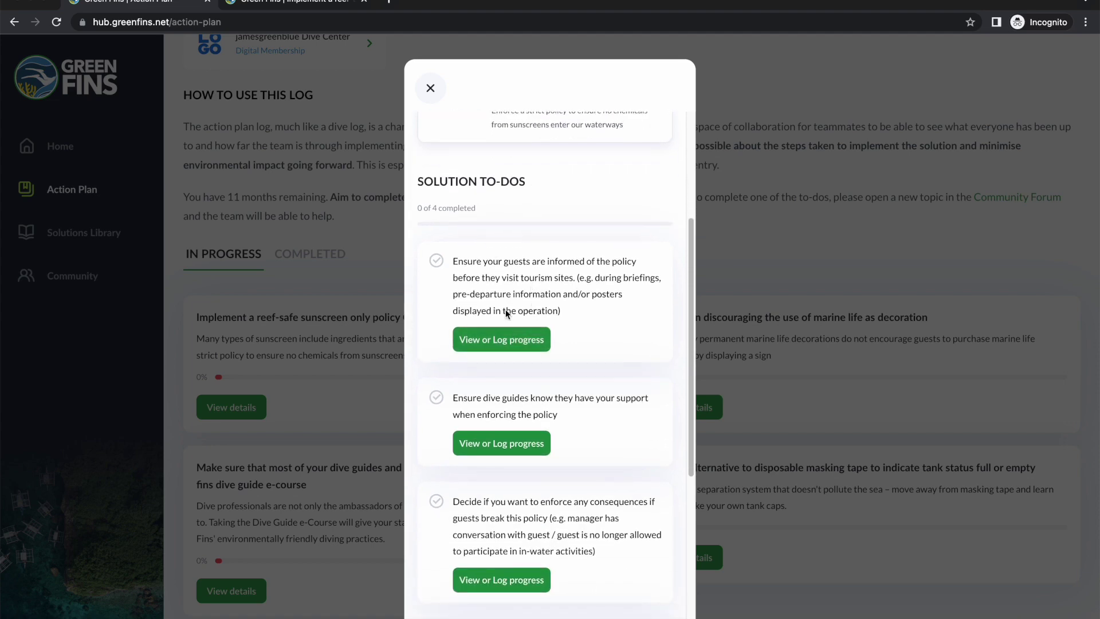
Step: Open the progress log form for the guests-informed-of-the-policy to-do
{"action": "left_click", "coordinate": [523, 340]}
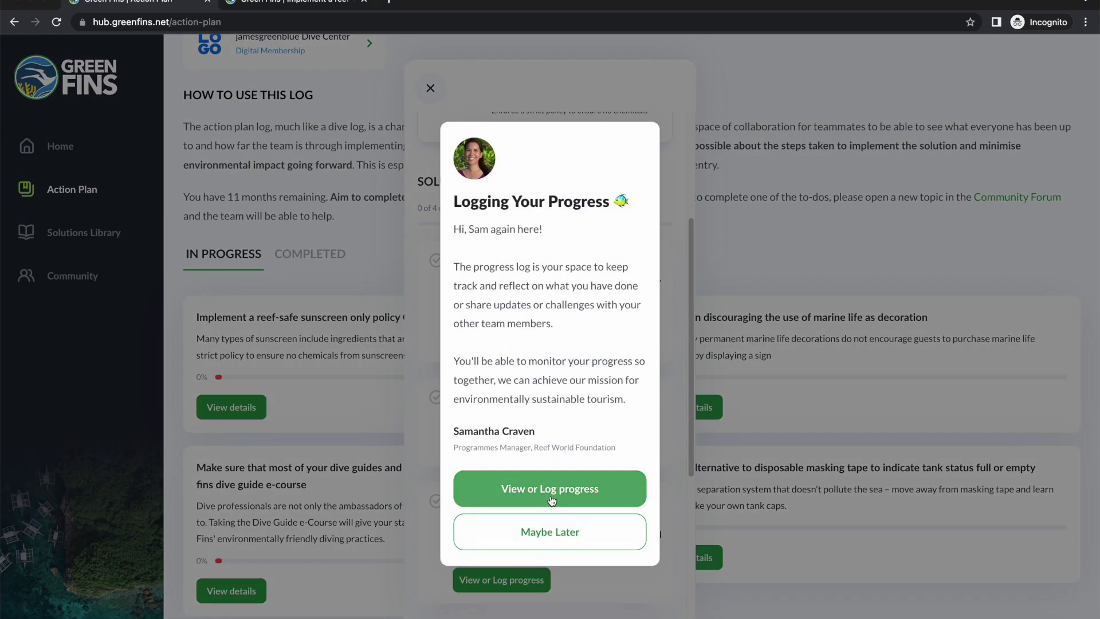
{"action": "left_click", "coordinate": [550, 494]}
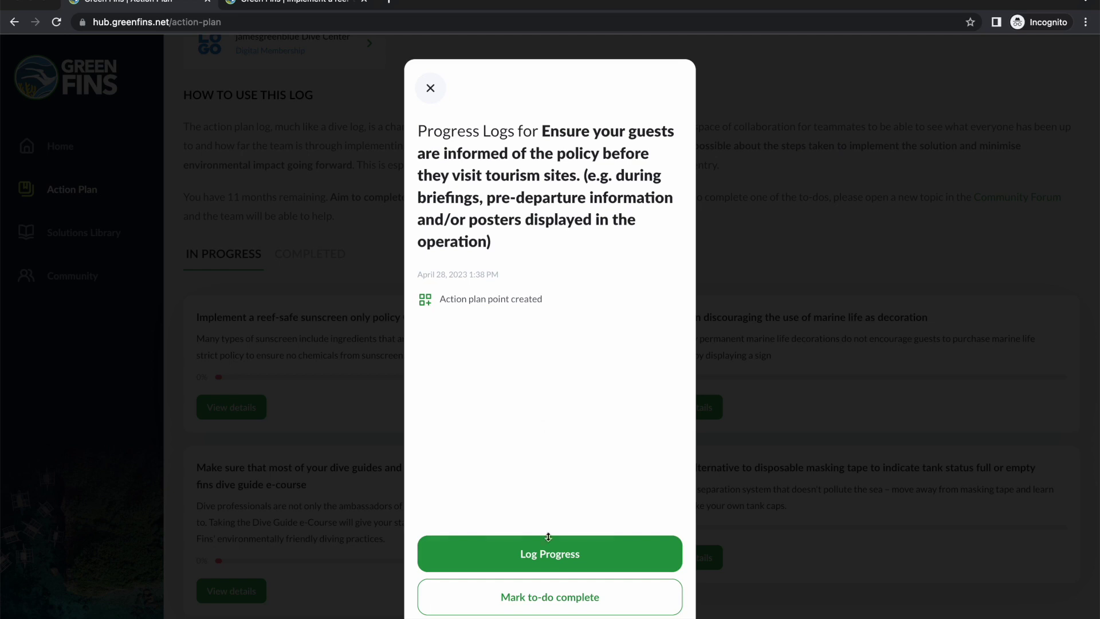
{"action": "left_click", "coordinate": [561, 565]}
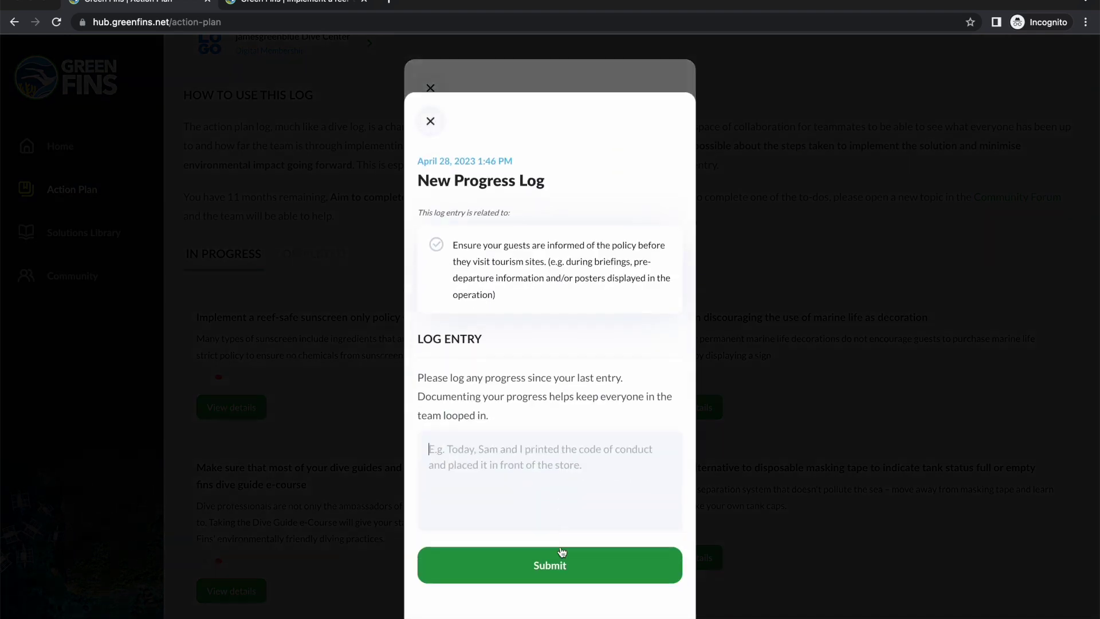
Step: Log the entry 'Updated the operation policy to do something' and submit it
{"action": "left_click", "coordinate": [525, 421]}
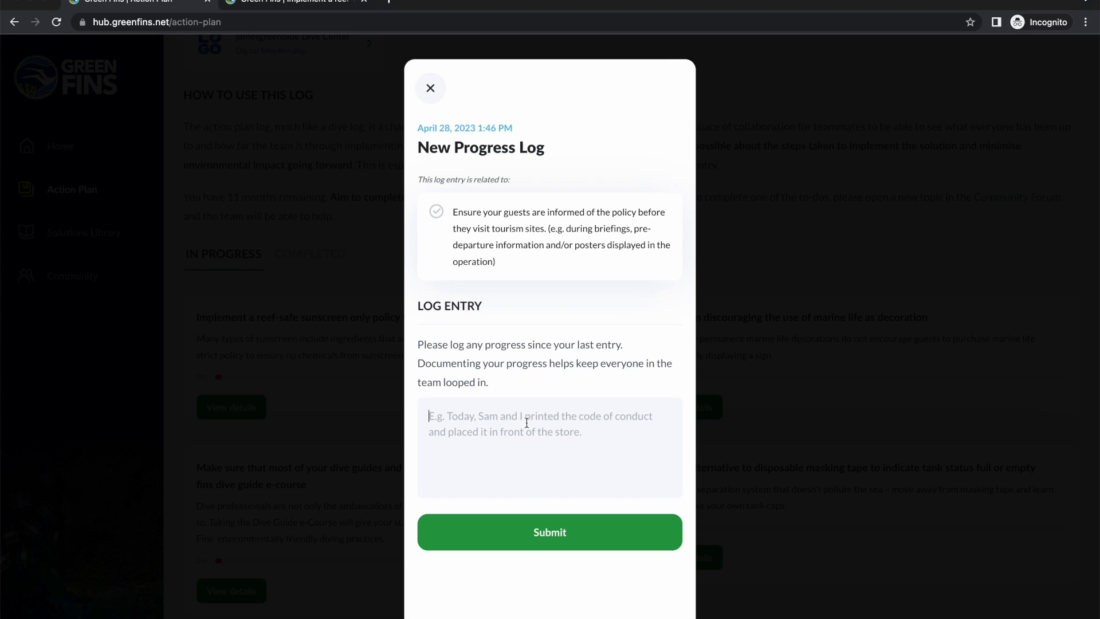
{"action": "type", "text": "Up"}
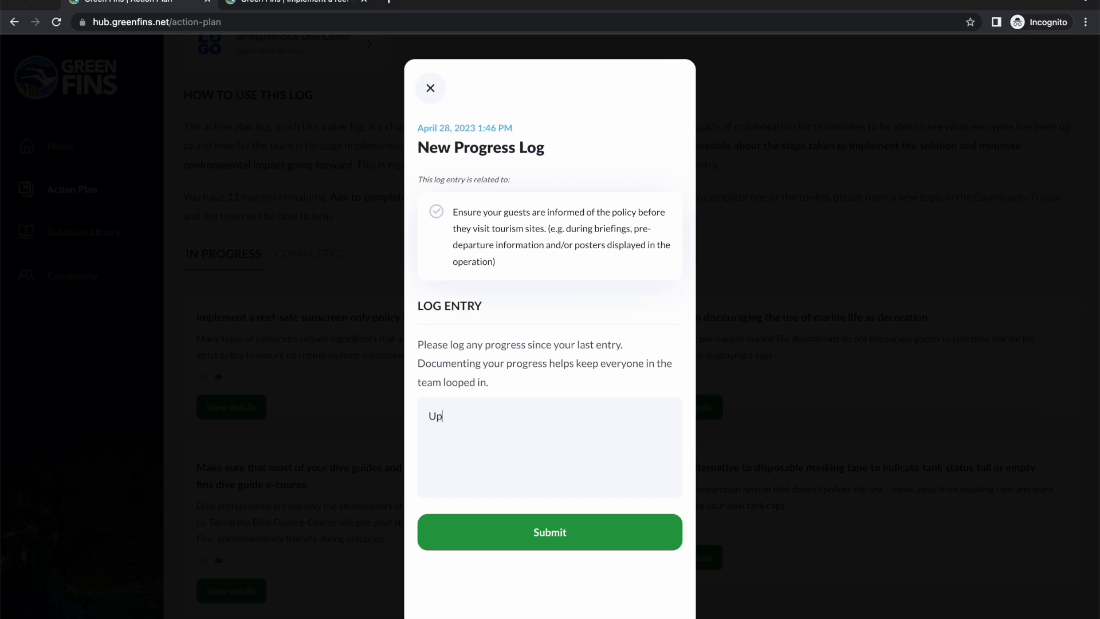
{"action": "type", "text": "dated the operaiton"}
{"action": "key", "text": "BackSpace"}
{"action": "key", "text": "BackSpace"}
{"action": "key", "text": "BackSpace"}
{"action": "key", "text": "BackSpace"}
{"action": "key", "text": "BackSpace"}
{"action": "type", "text": "tion policy "}
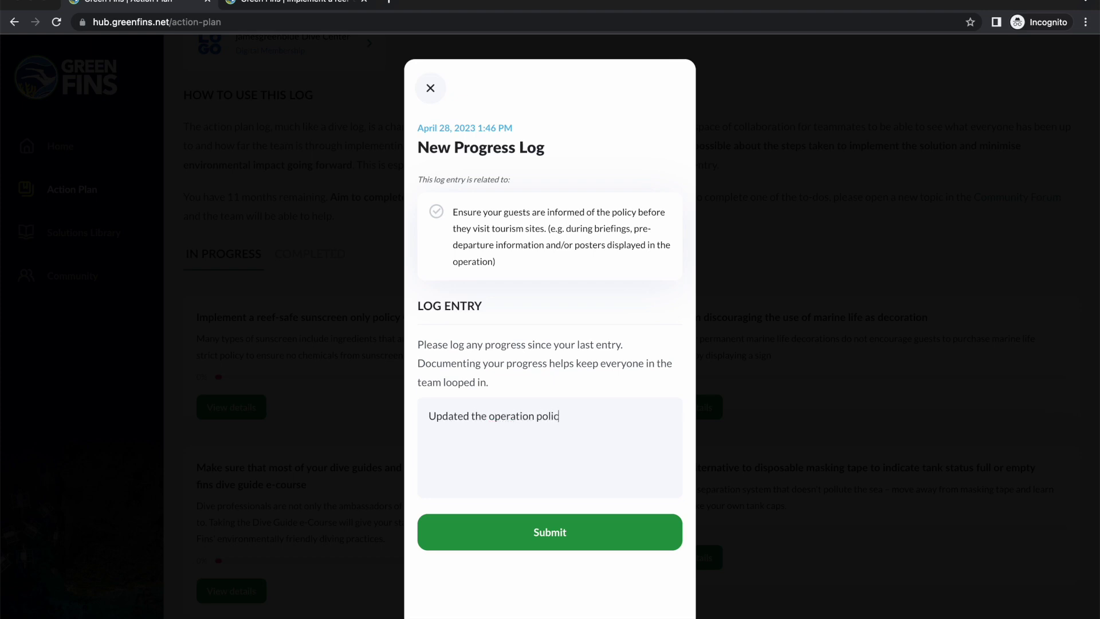
{"action": "type", "text": "to"}
{"action": "type", "text": "do something"}
{"action": "left_click", "coordinate": [573, 533]}
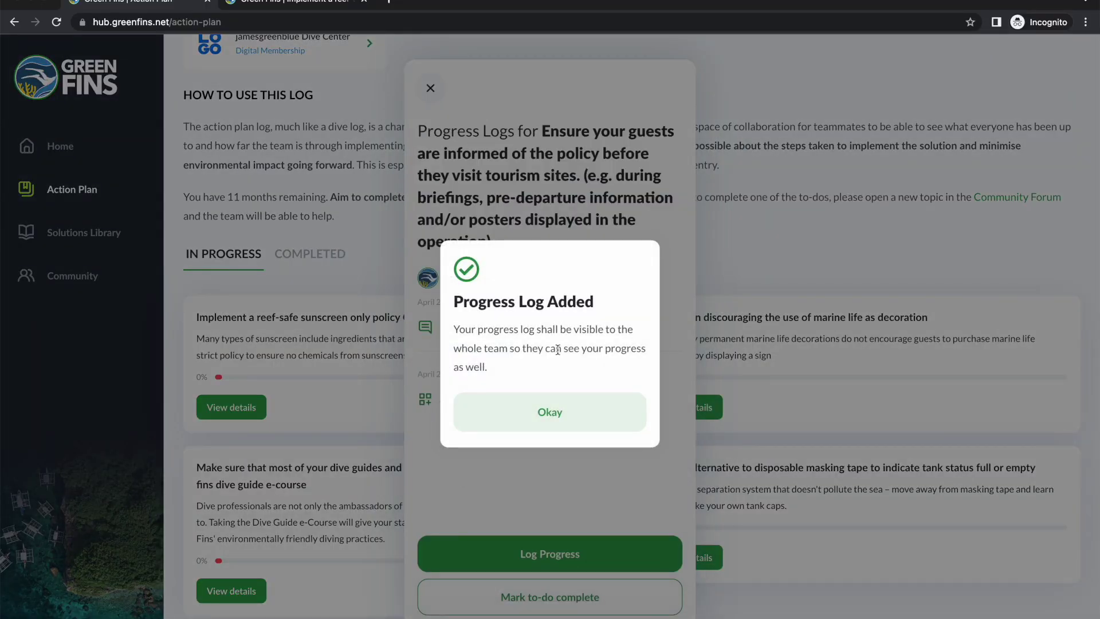
{"action": "left_click", "coordinate": [565, 414]}
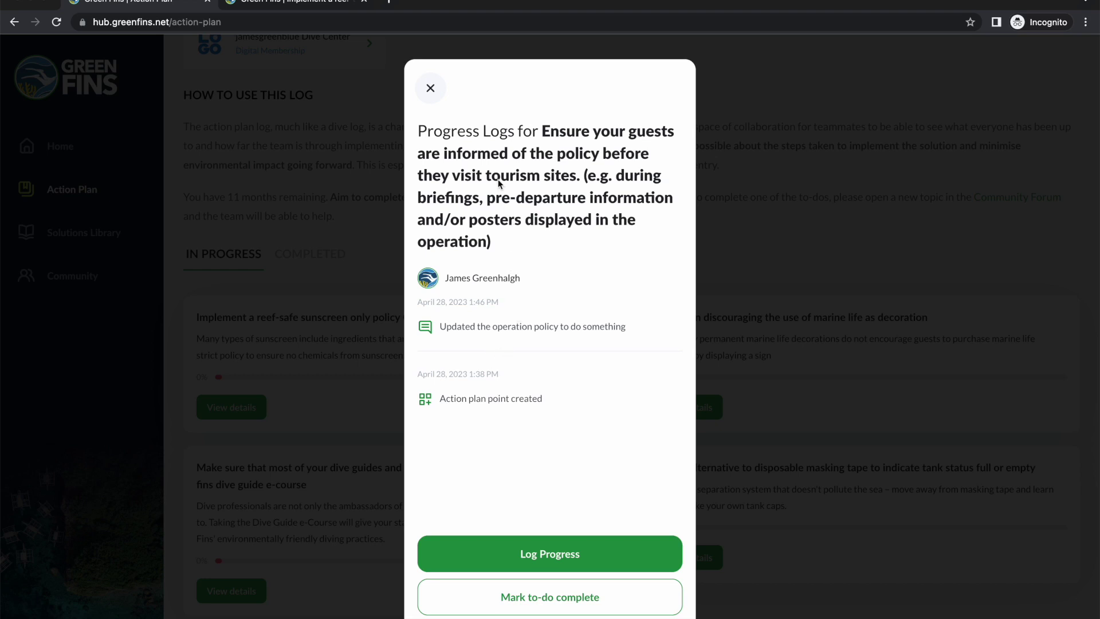
Step: Complete the guest-policy to-do with the final log 'We completed x steps' listing -y -z
{"action": "left_click", "coordinate": [551, 606]}
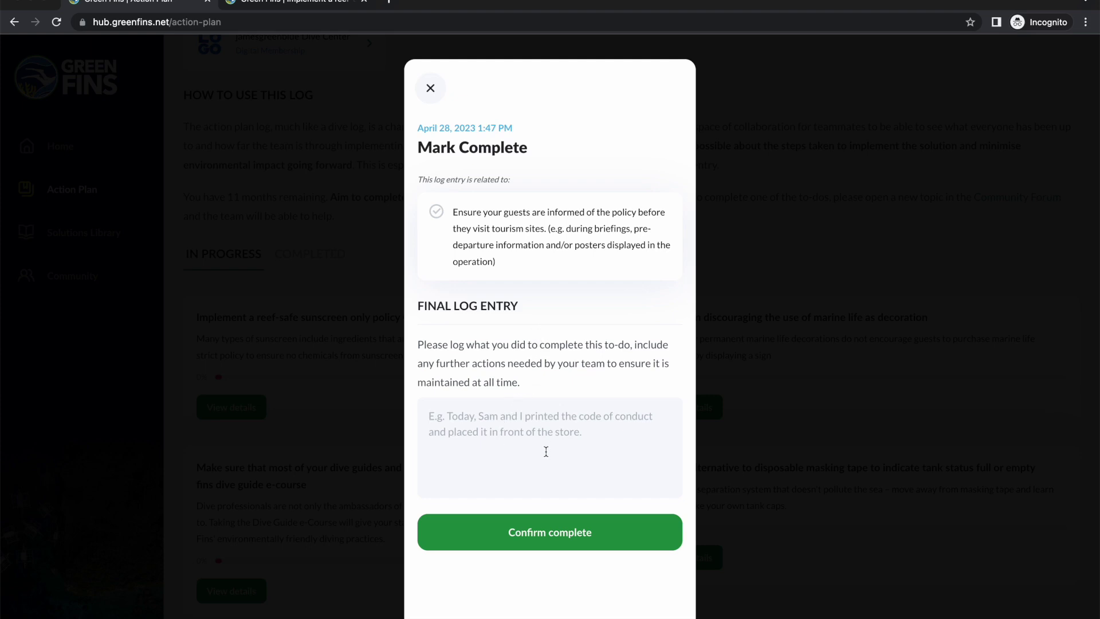
{"action": "type", "text": "We completed x steps"}
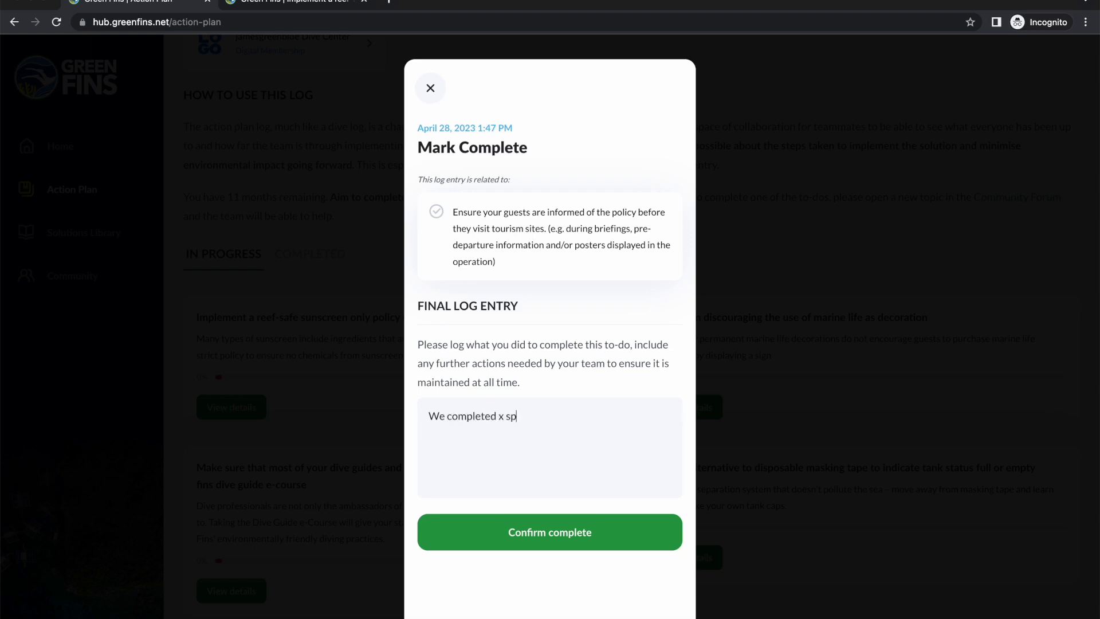
{"action": "key", "text": "Return"}
{"action": "type", "text": "-"}
{"action": "type", "text": "y "}
{"action": "type", "text": "-z"}
{"action": "left_click", "coordinate": [558, 520]}
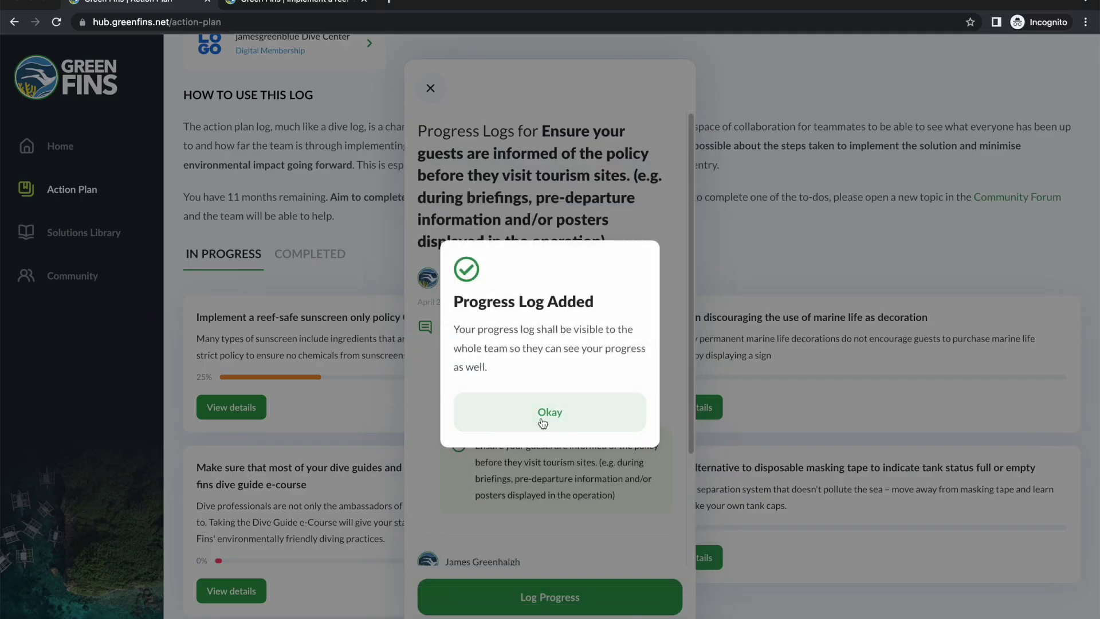
Step: Acknowledge the completion and close the progress logs to return to the to-do list
{"action": "left_click", "coordinate": [541, 413]}
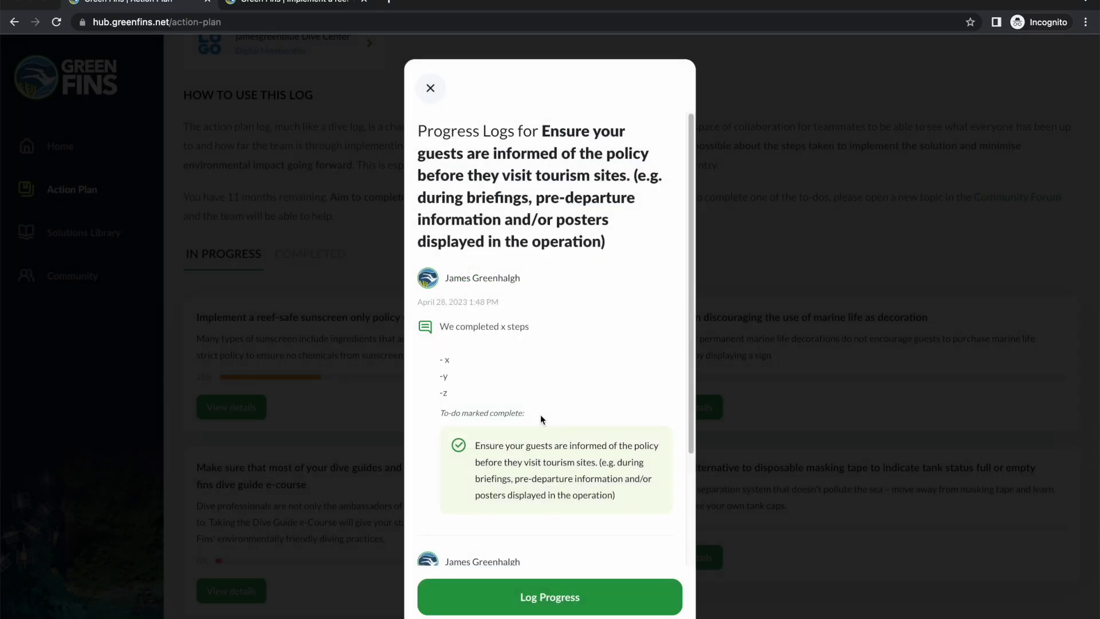
{"action": "scroll", "coordinate": [541, 416], "scroll_direction": "down", "scroll_amount": 3}
{"action": "scroll", "coordinate": [549, 426], "scroll_direction": "up", "scroll_amount": 3}
{"action": "scroll", "coordinate": [549, 424], "scroll_direction": "down", "scroll_amount": 3}
{"action": "scroll", "coordinate": [553, 435], "scroll_direction": "up", "scroll_amount": 3}
{"action": "left_click", "coordinate": [431, 88]}
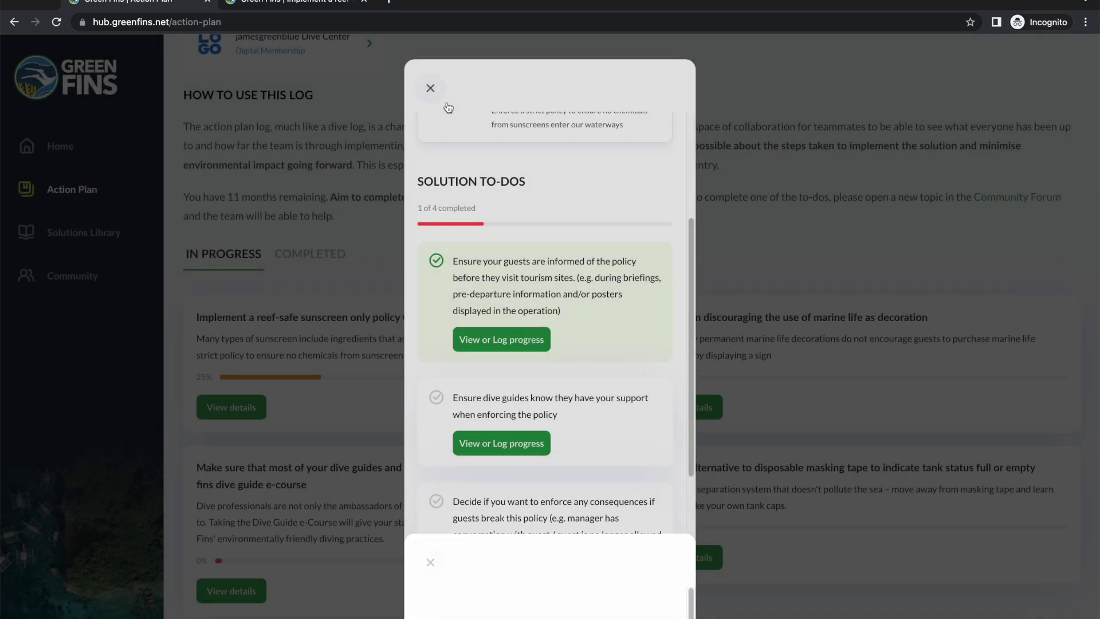
Step: Close the reef-safe sunscreen solution details to see its 25% progress on the Action Plan
{"action": "scroll", "coordinate": [538, 165], "scroll_direction": "up", "scroll_amount": 4}
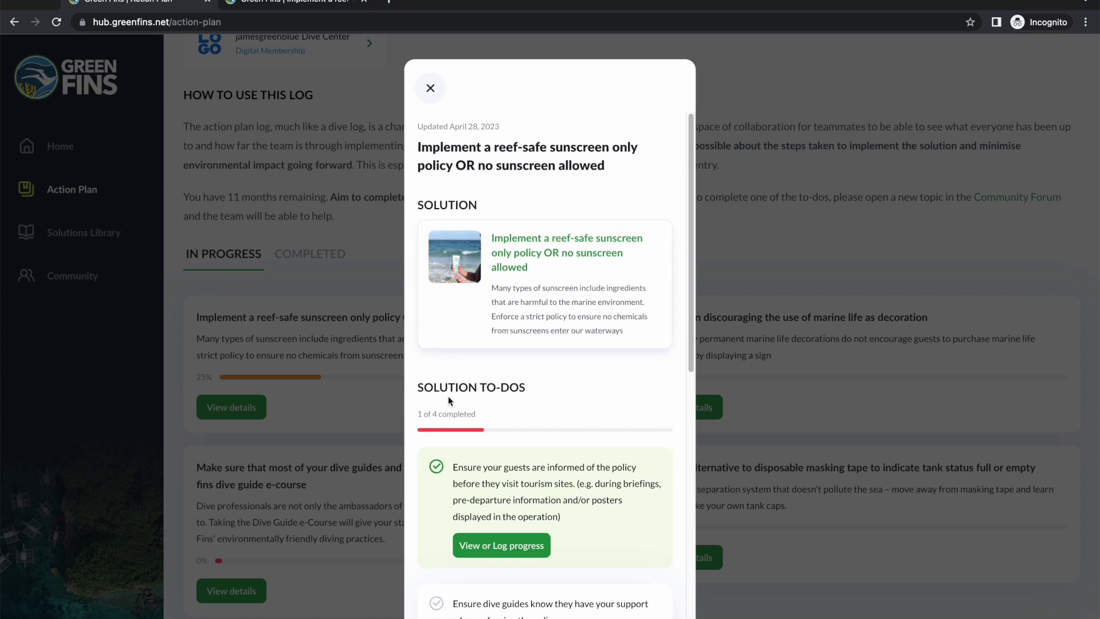
{"action": "scroll", "coordinate": [429, 415], "scroll_direction": "down", "scroll_amount": 3}
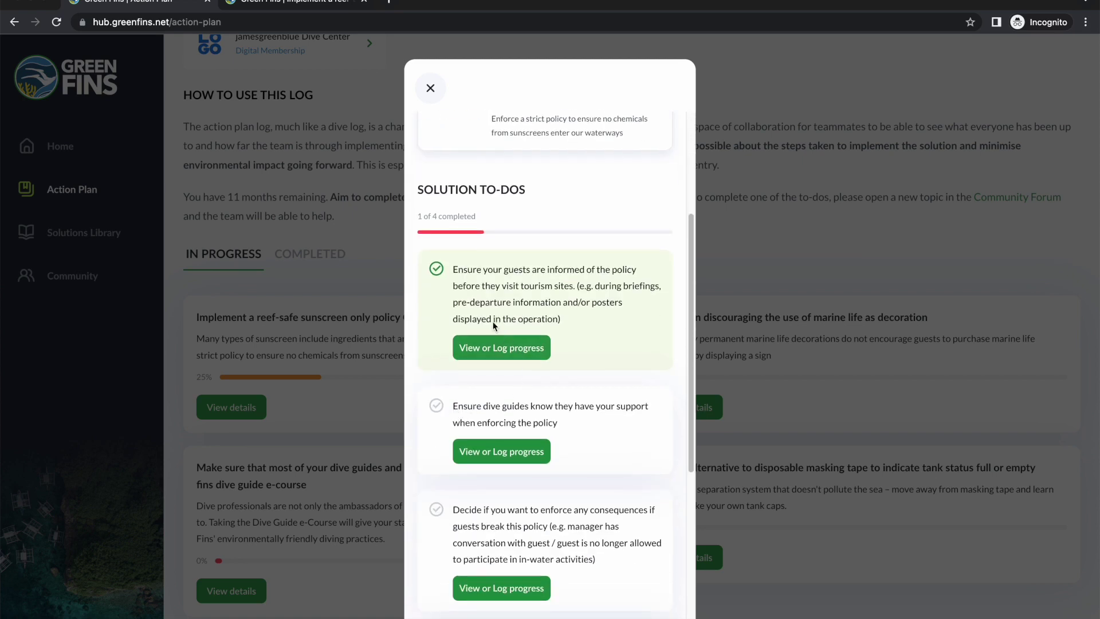
{"action": "scroll", "coordinate": [518, 418], "scroll_direction": "down", "scroll_amount": 2}
{"action": "scroll", "coordinate": [430, 88], "scroll_direction": "up", "scroll_amount": 3}
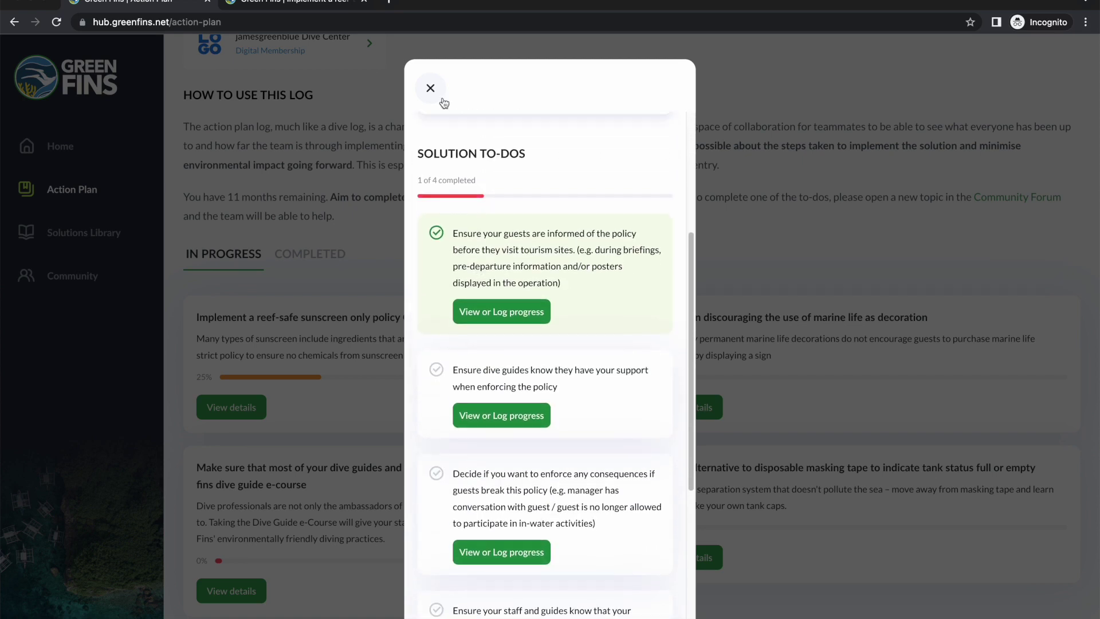
{"action": "left_click", "coordinate": [431, 88]}
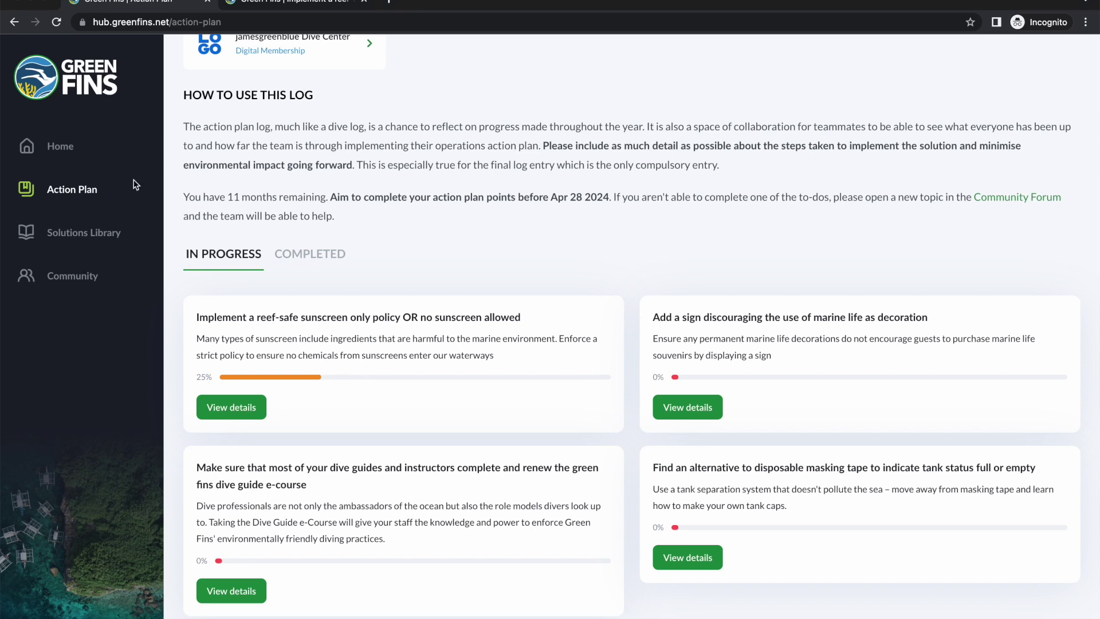
Step: Open the dive centre card from Home and review its 1.5 / 10 Digital Membership Score
{"action": "left_click", "coordinate": [58, 146]}
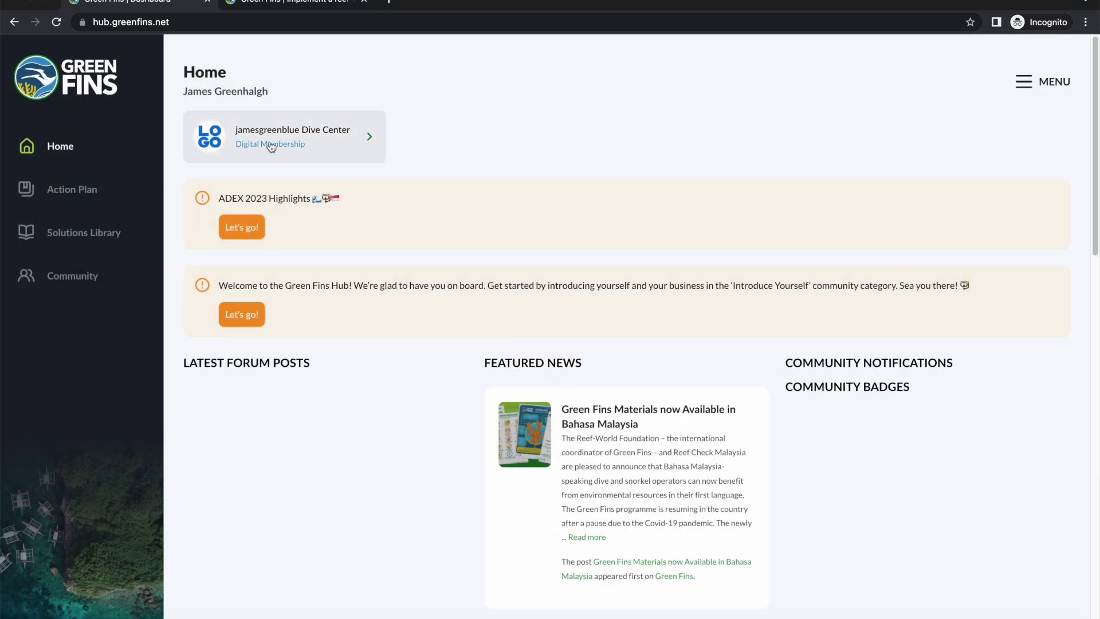
{"action": "left_click", "coordinate": [277, 144]}
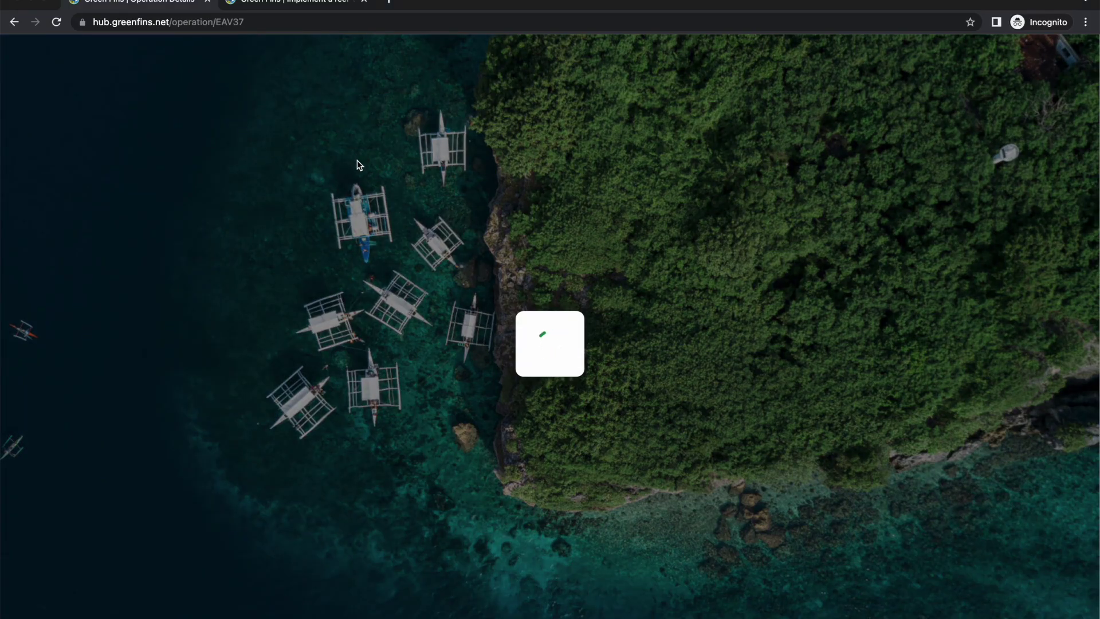
{"action": "scroll", "coordinate": [581, 385], "scroll_direction": "down", "scroll_amount": 2}
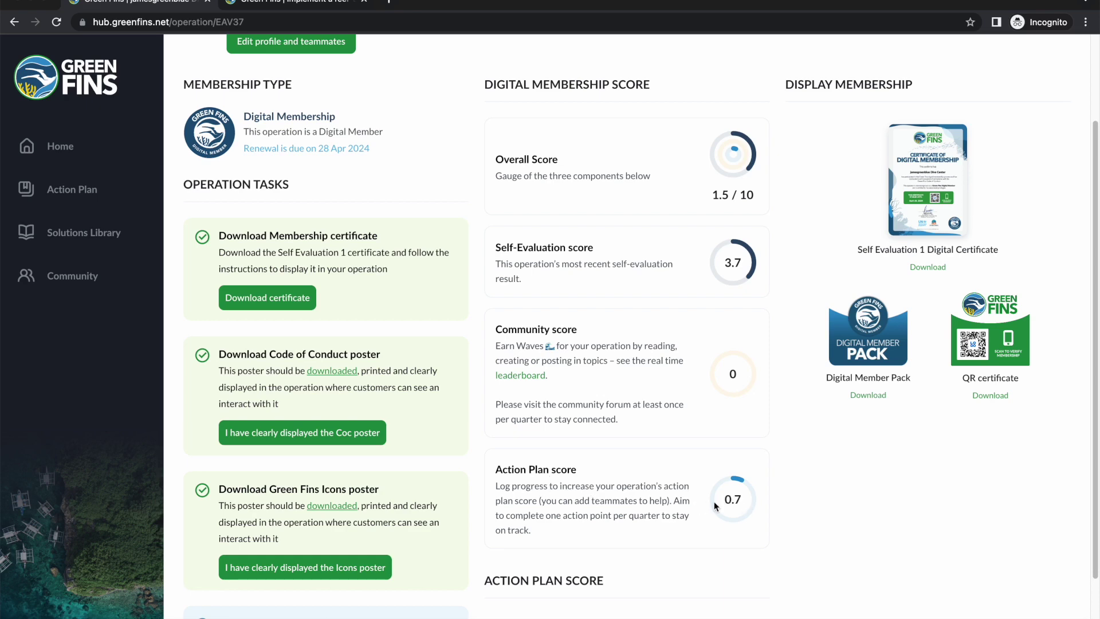
{"action": "scroll", "coordinate": [531, 383], "scroll_direction": "up", "scroll_amount": 1}
{"action": "scroll", "coordinate": [548, 355], "scroll_direction": "up", "scroll_amount": 2}
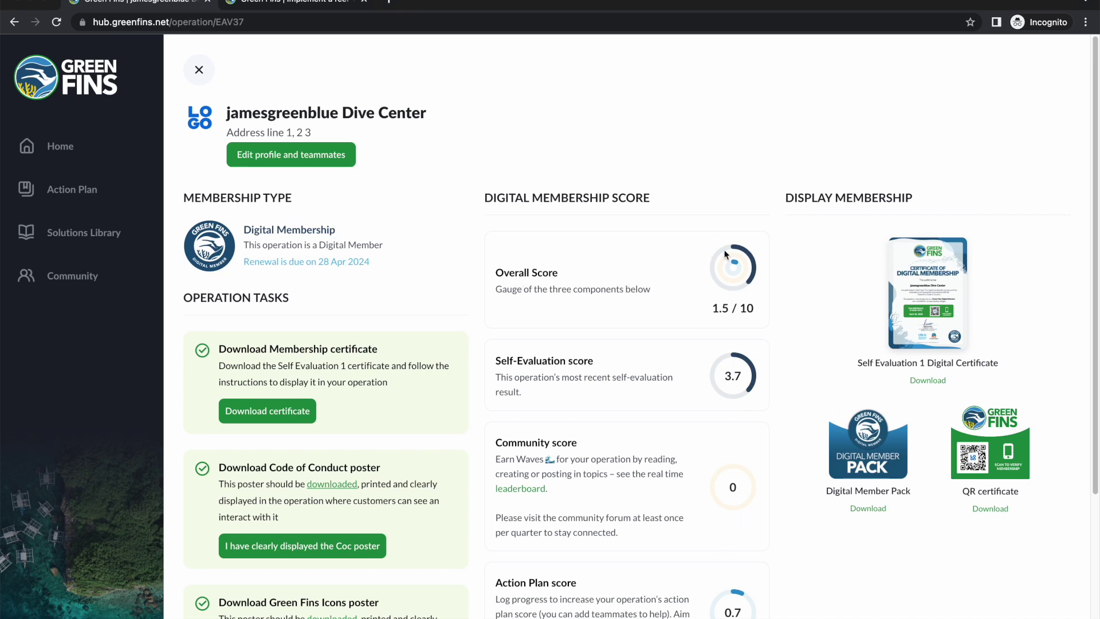
Step: Browse the Solutions Library's Recommended and New solution lists
{"action": "left_click", "coordinate": [86, 238]}
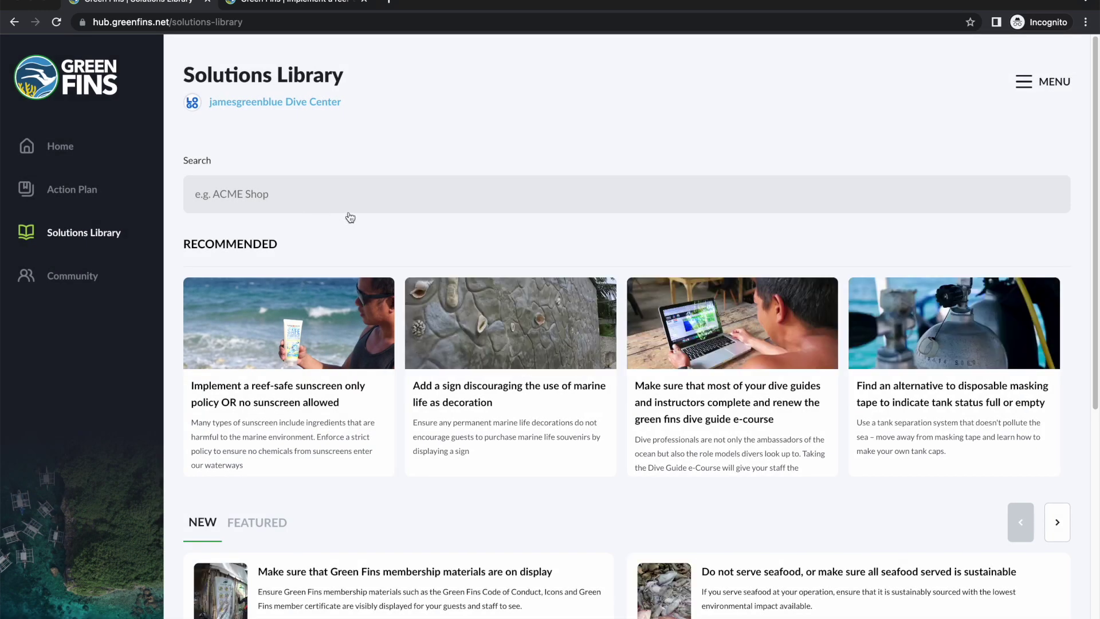
{"action": "scroll", "coordinate": [350, 217], "scroll_direction": "down", "scroll_amount": 1}
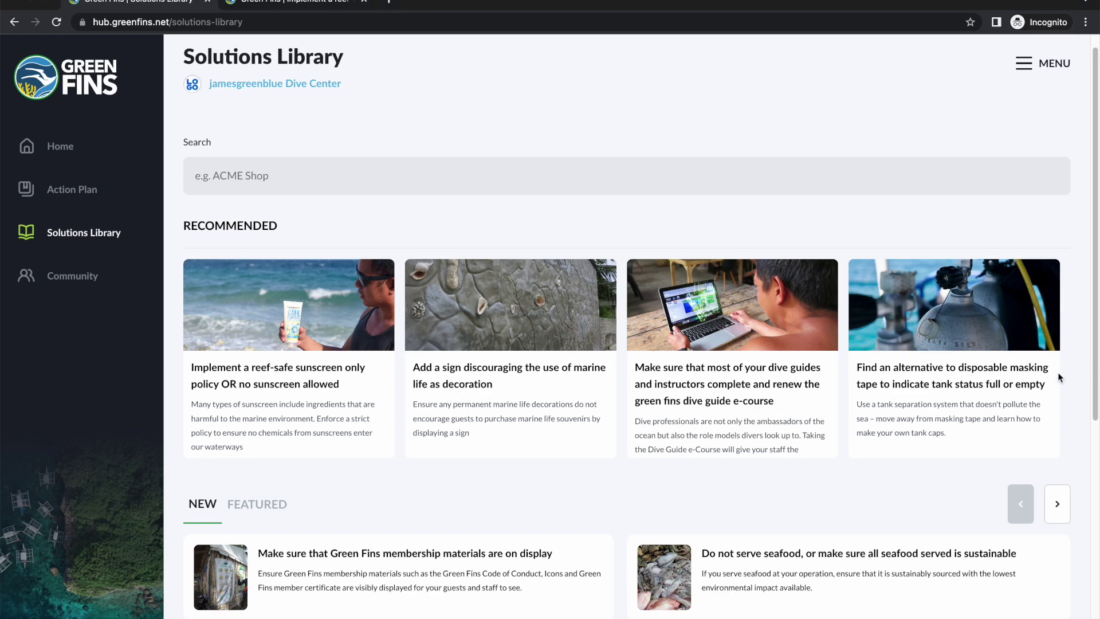
{"action": "scroll", "coordinate": [777, 326], "scroll_direction": "down", "scroll_amount": 4}
{"action": "scroll", "coordinate": [777, 326], "scroll_direction": "down", "scroll_amount": 1}
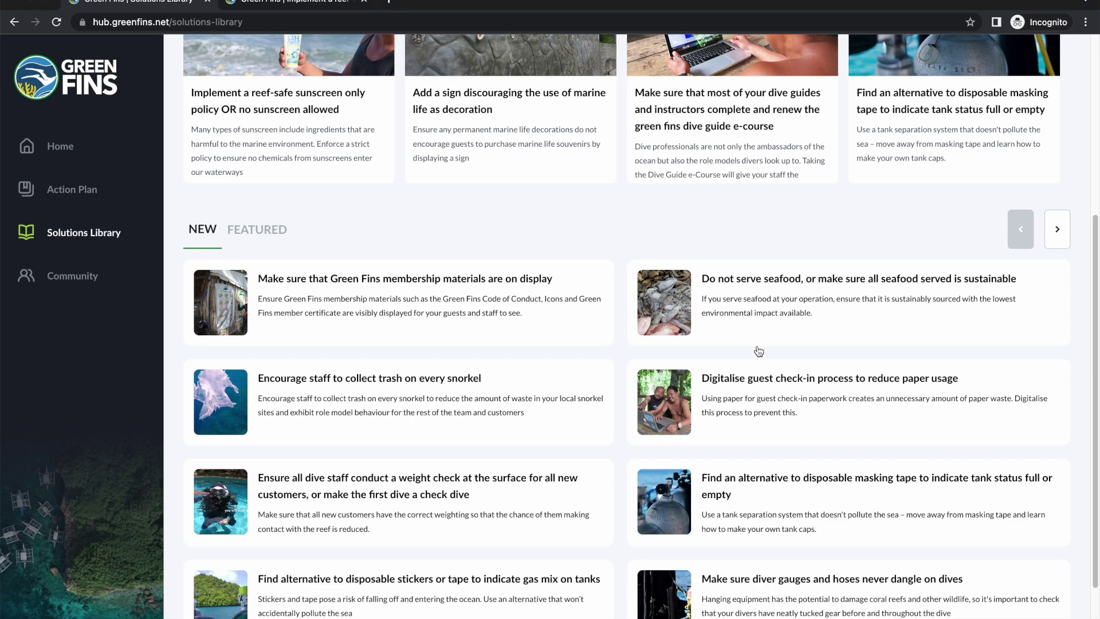
{"action": "scroll", "coordinate": [675, 376], "scroll_direction": "down", "scroll_amount": 2}
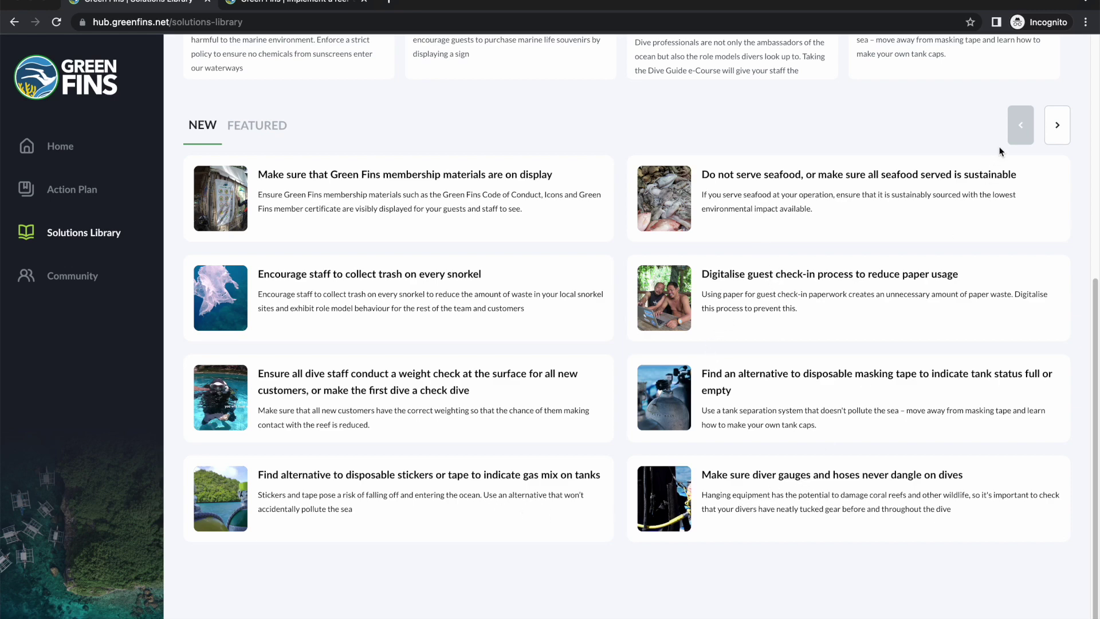
{"action": "scroll", "coordinate": [822, 256], "scroll_direction": "up", "scroll_amount": 1}
{"action": "scroll", "coordinate": [821, 256], "scroll_direction": "up", "scroll_amount": 7}
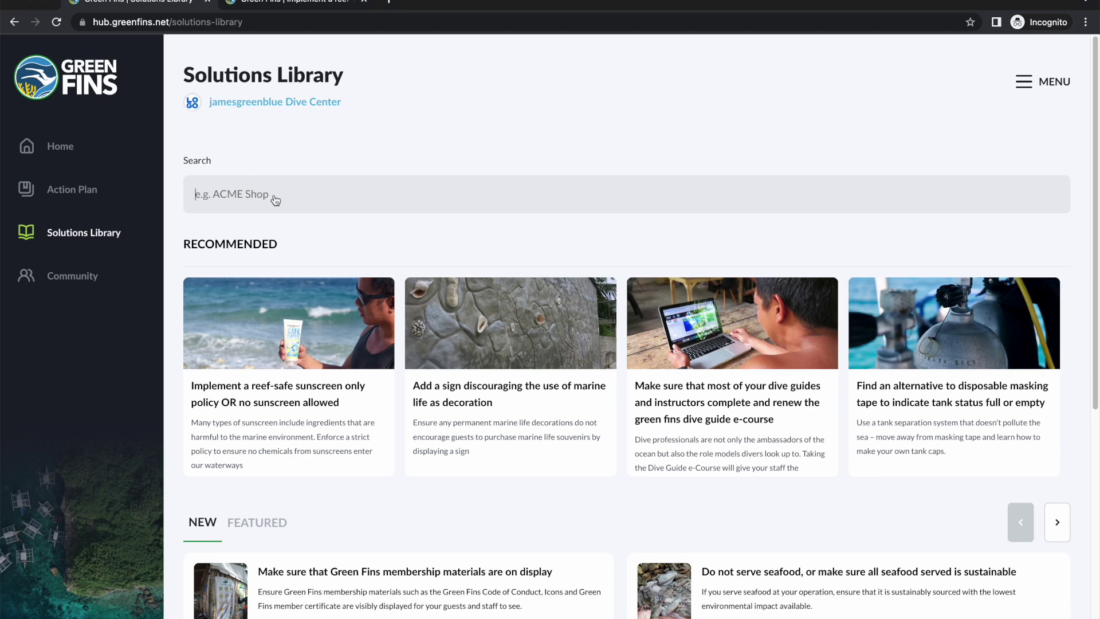
Step: Try the Solutions Library search box, then go to the Community forum's top topics
{"action": "left_click", "coordinate": [319, 205]}
{"action": "scroll", "coordinate": [361, 223], "scroll_direction": "down", "scroll_amount": 1}
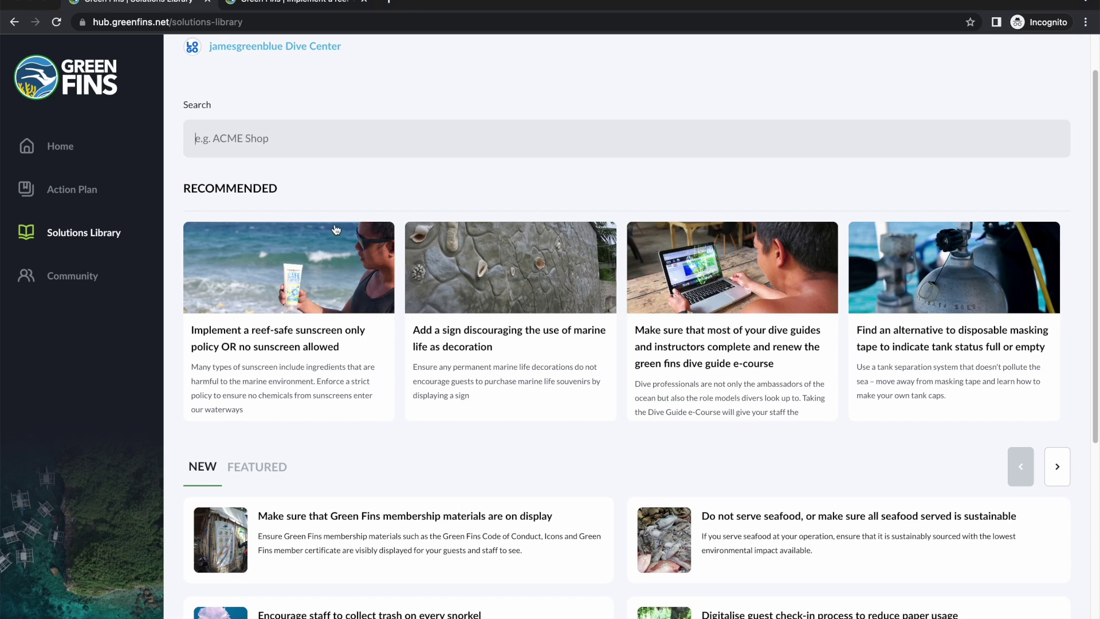
{"action": "scroll", "coordinate": [335, 230], "scroll_direction": "up", "scroll_amount": 1}
{"action": "left_click", "coordinate": [106, 280]}
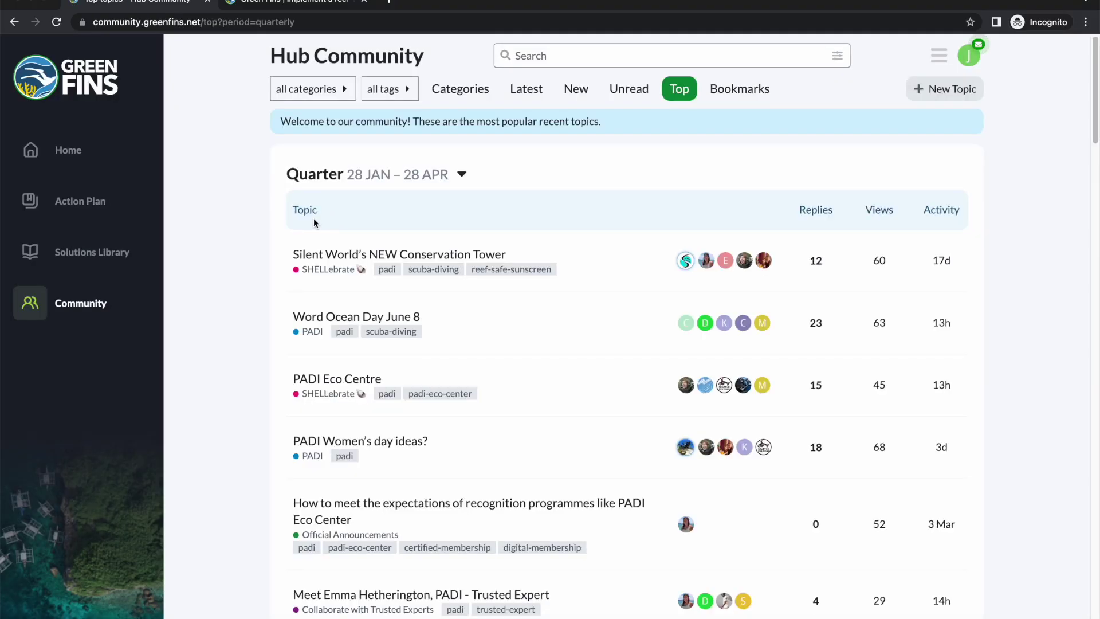
Step: Scroll through the forum's Categories list, then return to the Home dashboard
{"action": "left_click", "coordinate": [460, 90]}
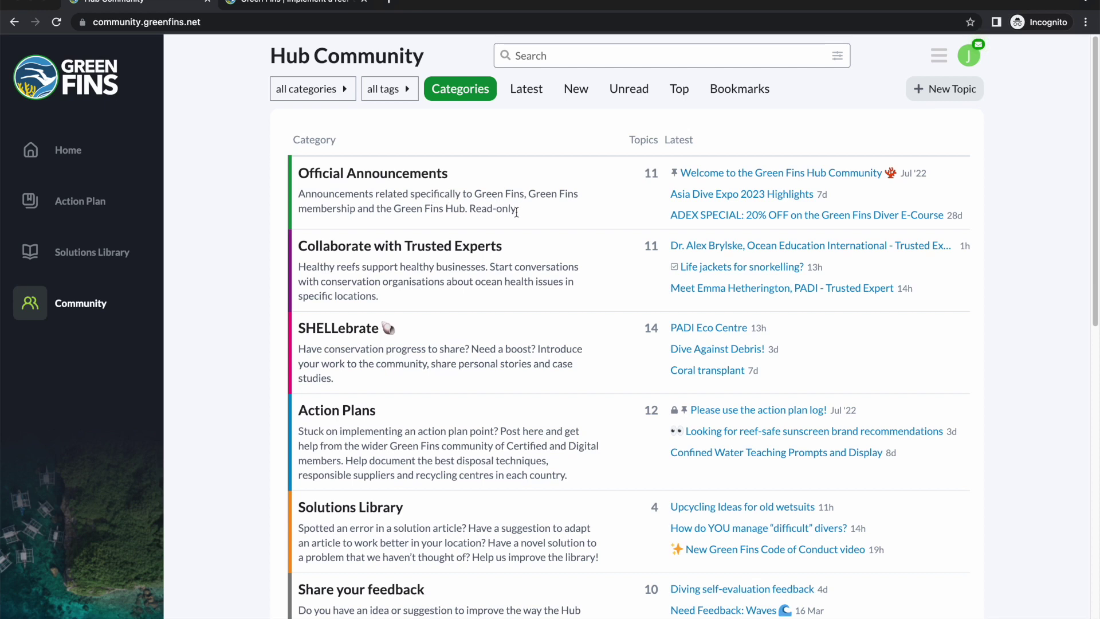
{"action": "scroll", "coordinate": [517, 212], "scroll_direction": "down", "scroll_amount": 1}
{"action": "scroll", "coordinate": [517, 212], "scroll_direction": "up", "scroll_amount": 1}
{"action": "scroll", "coordinate": [514, 203], "scroll_direction": "down", "scroll_amount": 4}
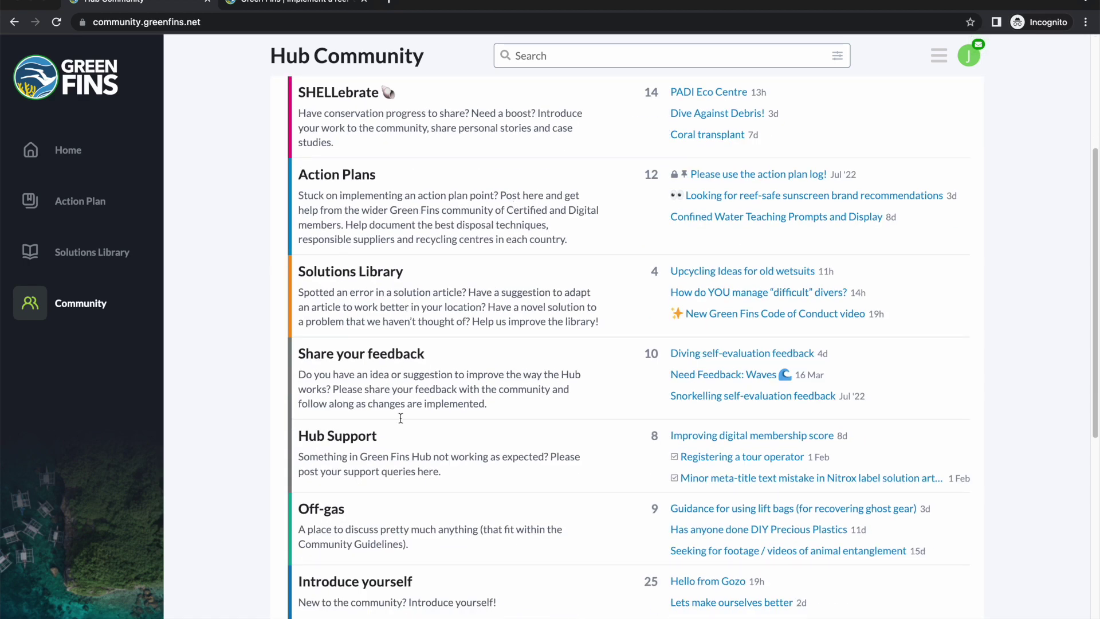
{"action": "scroll", "coordinate": [395, 447], "scroll_direction": "down", "scroll_amount": 2}
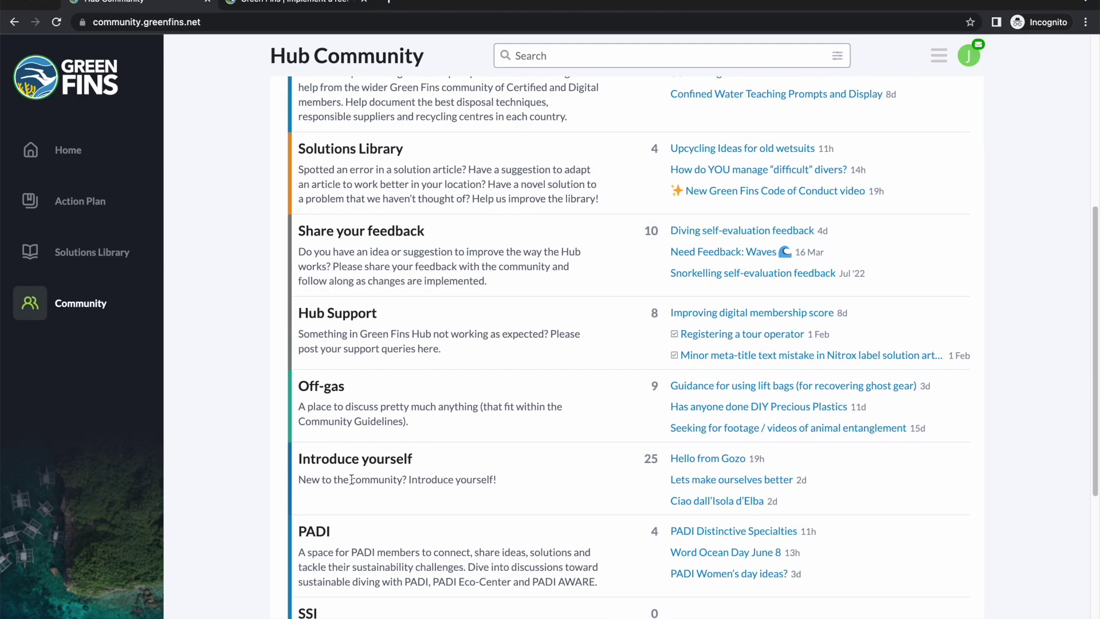
{"action": "scroll", "coordinate": [497, 481], "scroll_direction": "up", "scroll_amount": 4}
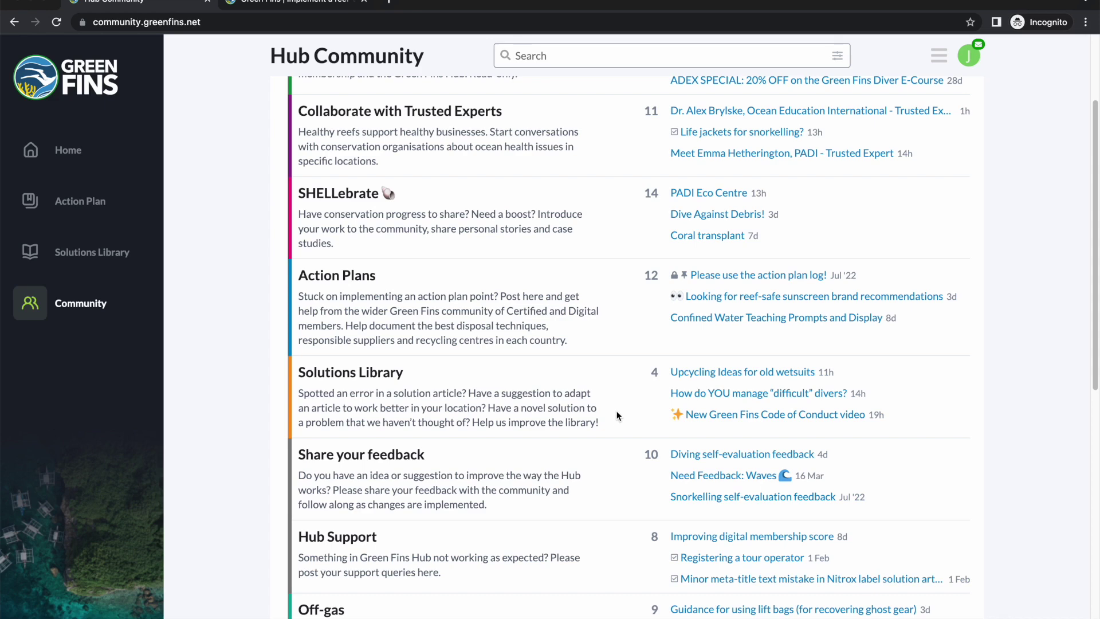
{"action": "scroll", "coordinate": [617, 419], "scroll_direction": "down", "scroll_amount": 4}
{"action": "scroll", "coordinate": [617, 415], "scroll_direction": "down", "scroll_amount": 5}
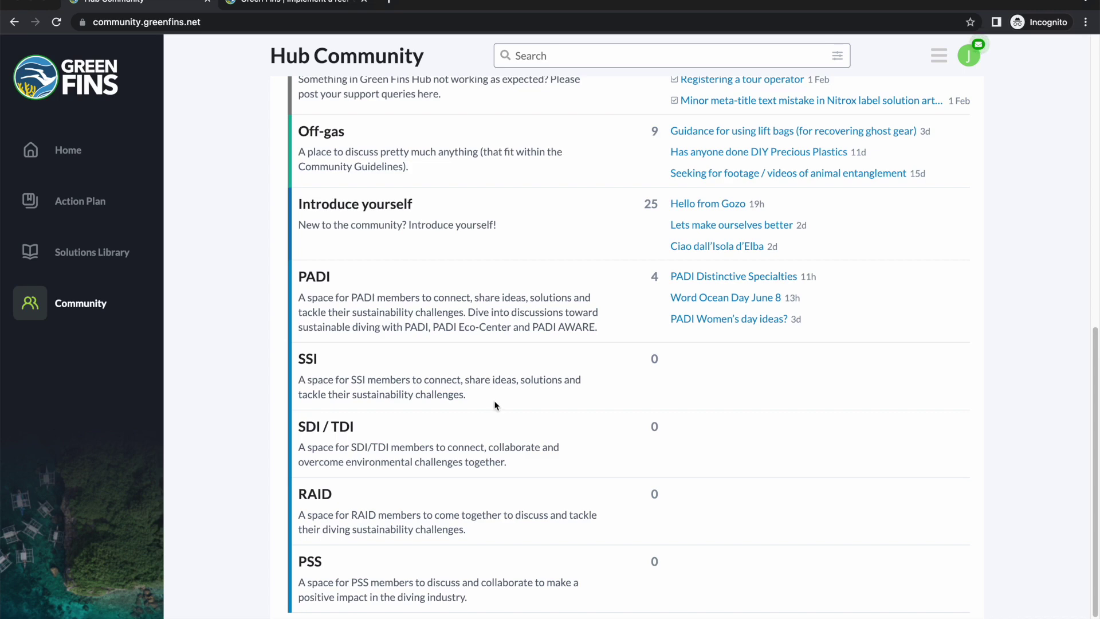
{"action": "scroll", "coordinate": [412, 545], "scroll_direction": "up", "scroll_amount": 2}
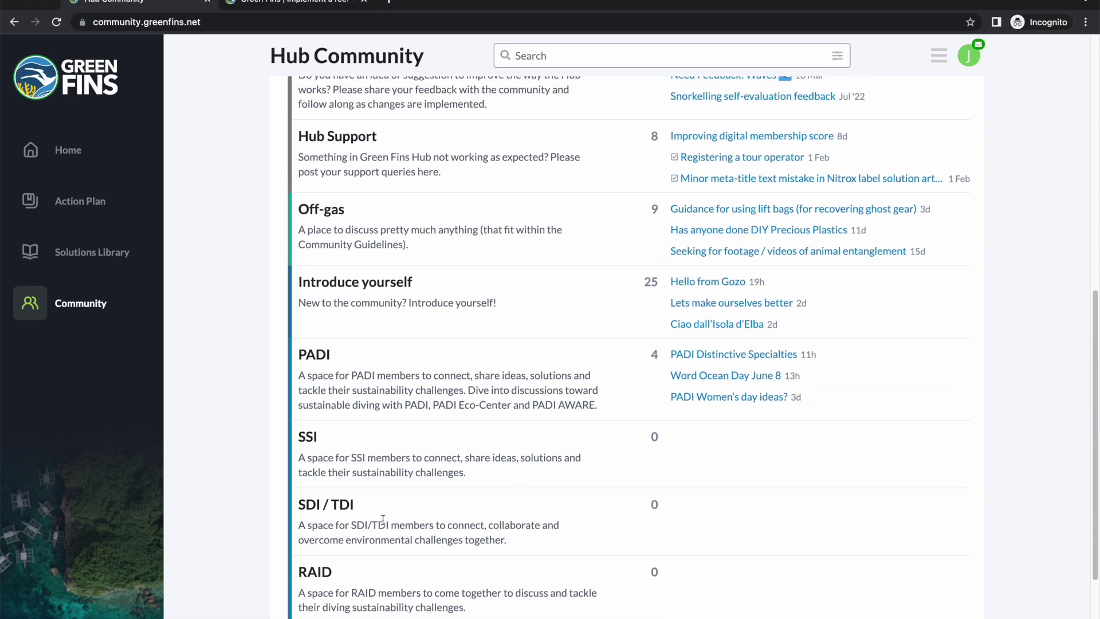
{"action": "scroll", "coordinate": [382, 532], "scroll_direction": "up", "scroll_amount": 10}
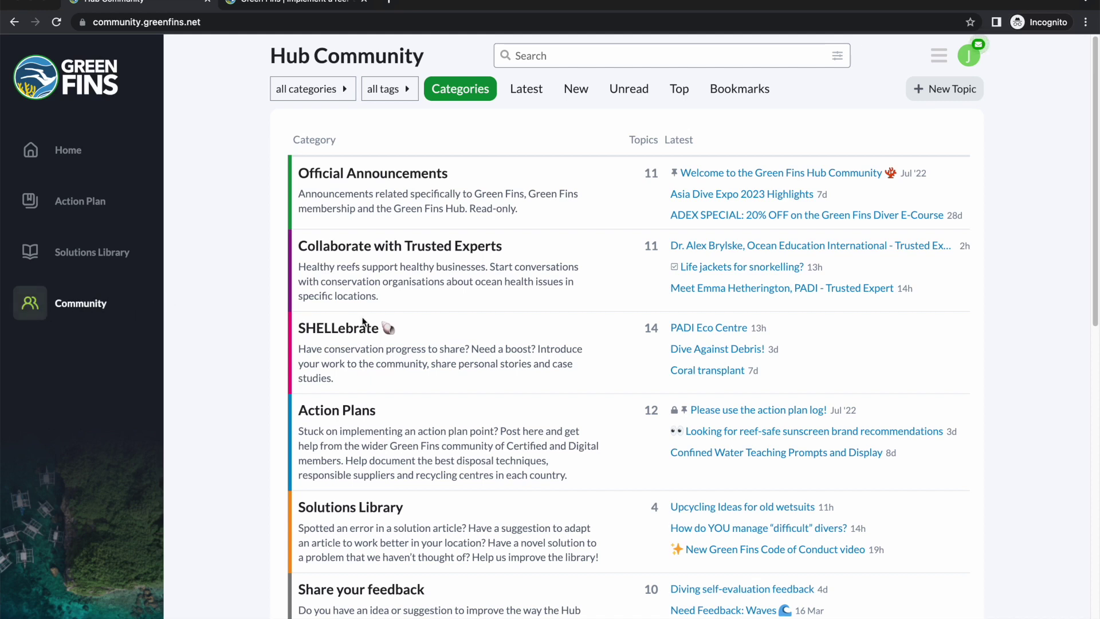
{"action": "left_click", "coordinate": [68, 151]}
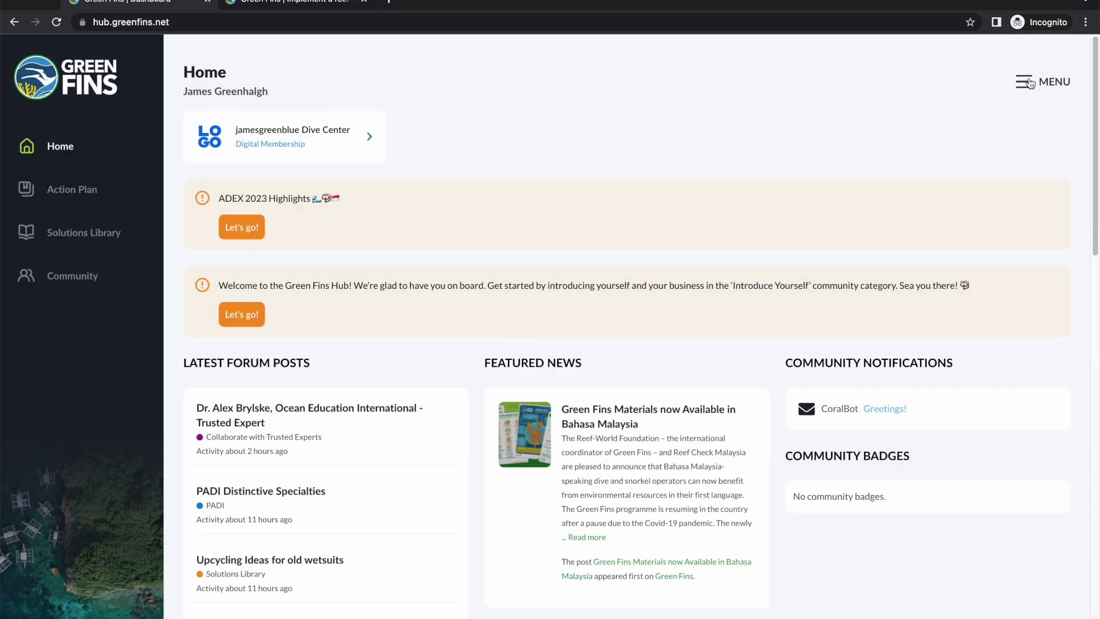
Step: Show all operations on the account from MENU, with the dive centre scoring 1.5 / 10
{"action": "left_click", "coordinate": [1023, 82]}
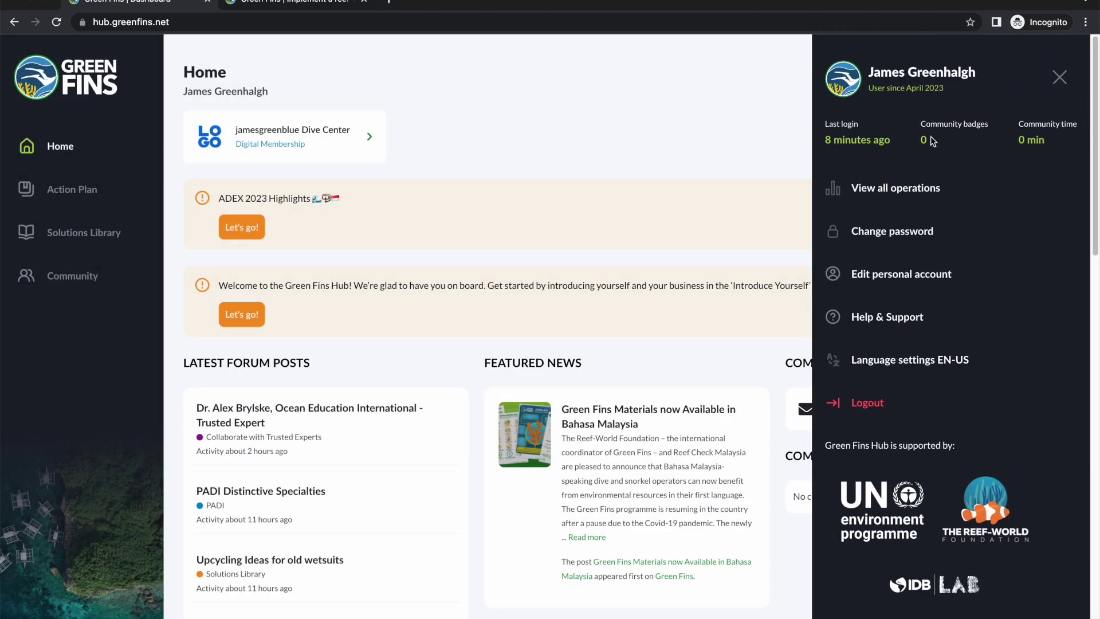
{"action": "left_click", "coordinate": [898, 190]}
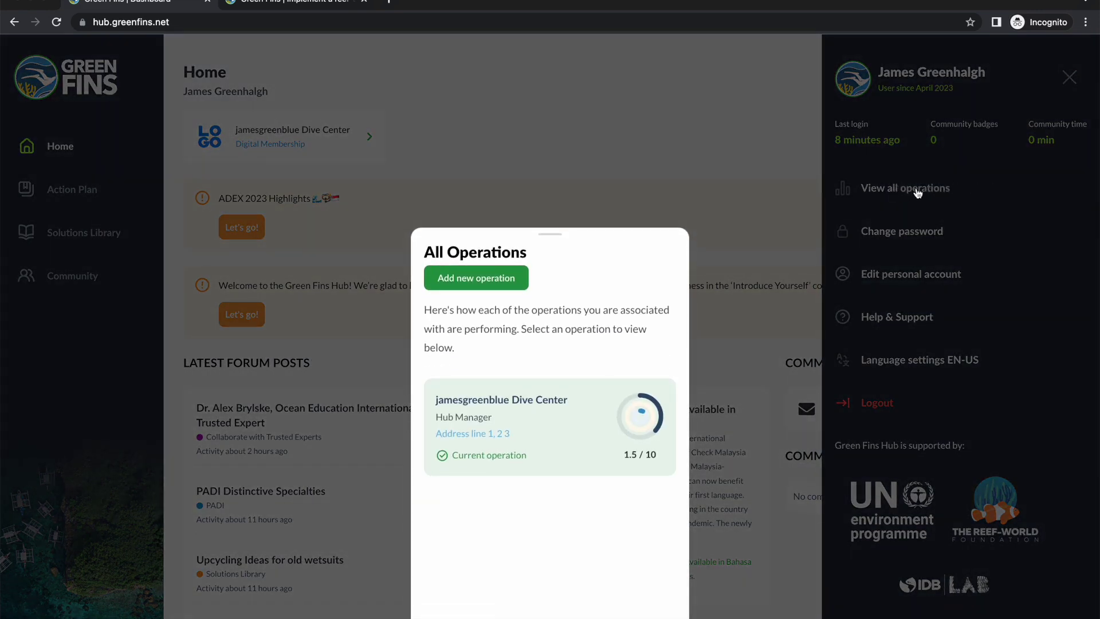
{"action": "left_click", "coordinate": [556, 473]}
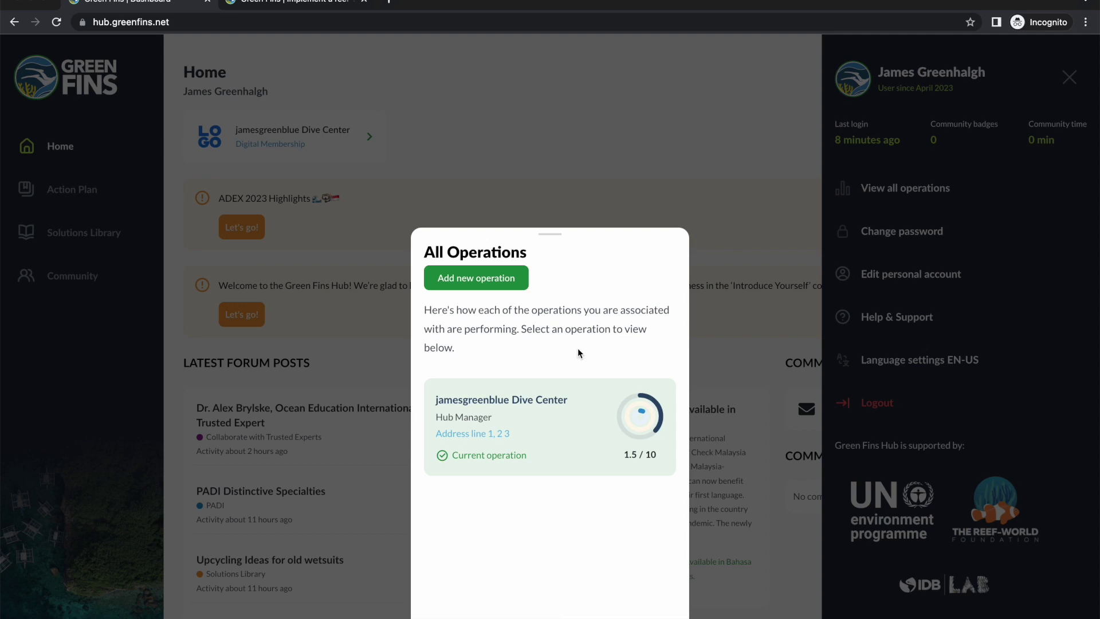
Step: Start adding a new operation and acknowledge the Hub Manager warning to reach the business-type question
{"action": "left_click", "coordinate": [480, 283]}
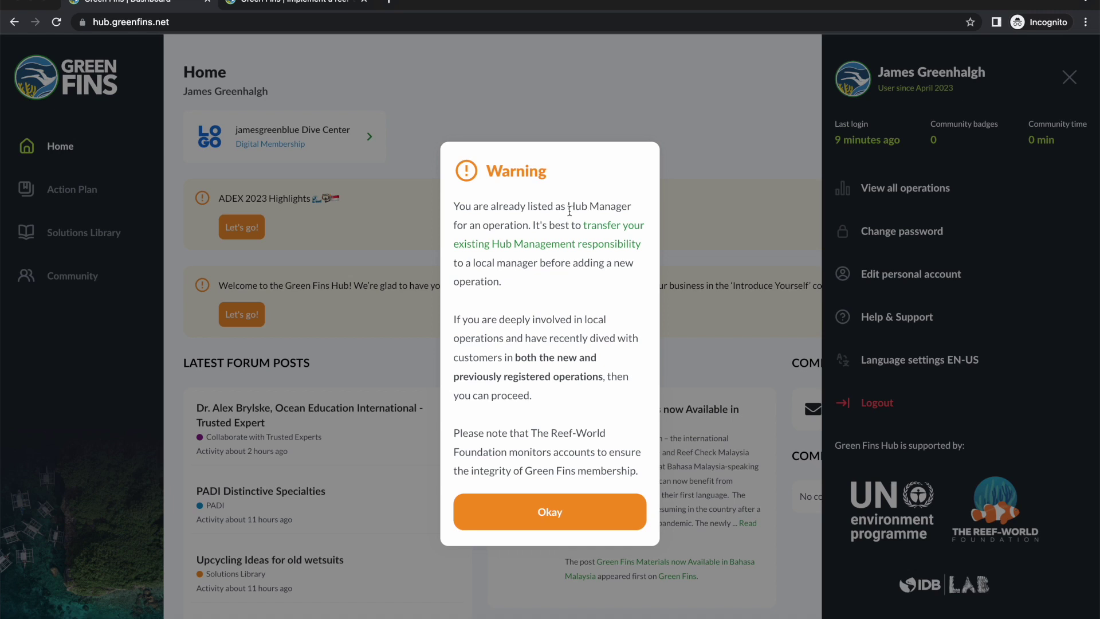
{"action": "left_click", "coordinate": [537, 521]}
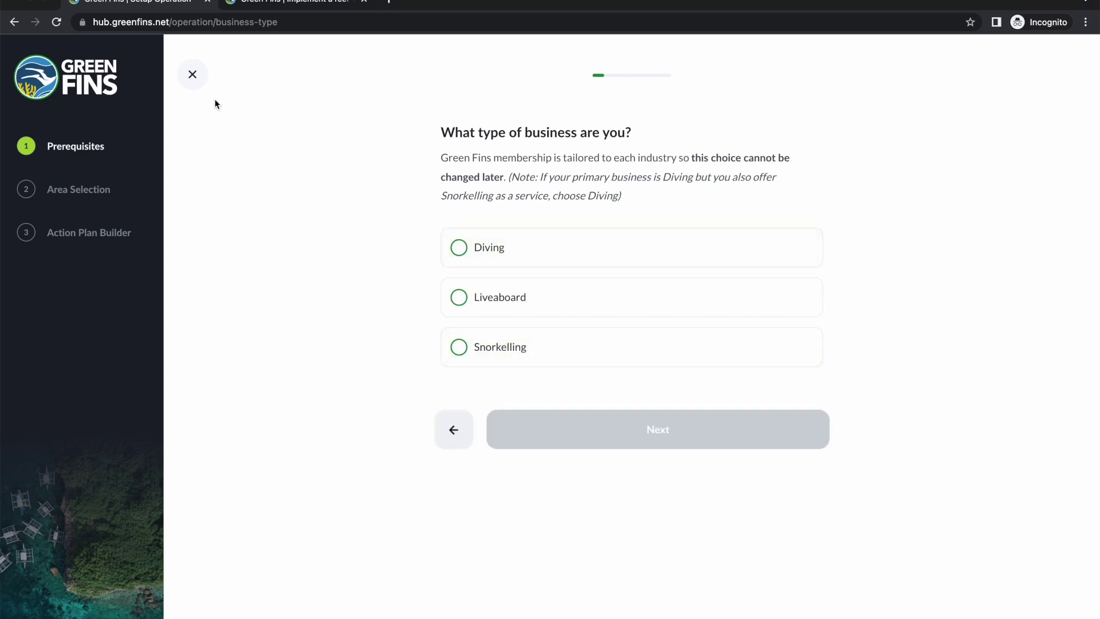
Step: Exit the new-operation setup and return to the Home dashboard
{"action": "left_click", "coordinate": [194, 74]}
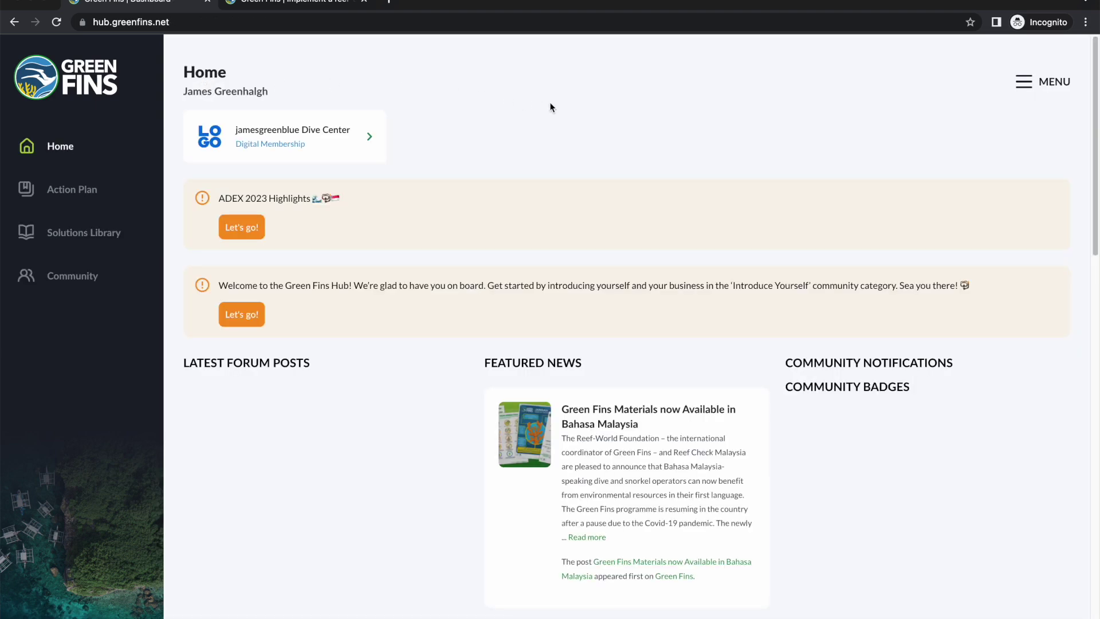
{"action": "left_click", "coordinate": [170, 21]}
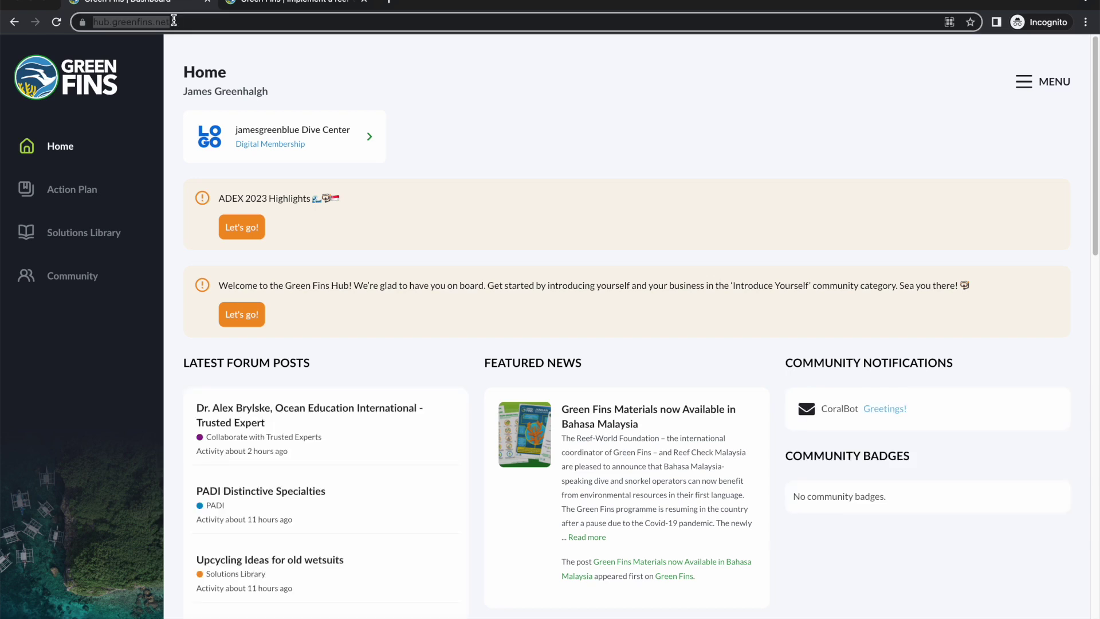
{"action": "left_click", "coordinate": [698, 158]}
Step: Open the dive centre's operation page from its Digital Membership card
{"action": "scroll", "coordinate": [373, 359], "scroll_direction": "down", "scroll_amount": 4}
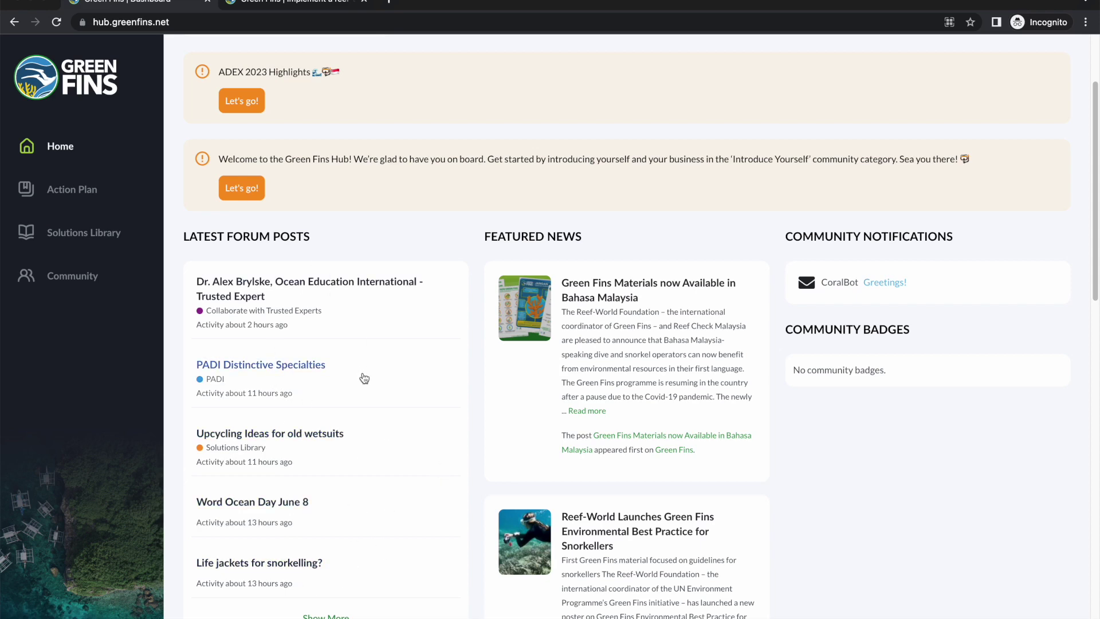
{"action": "scroll", "coordinate": [367, 424], "scroll_direction": "up", "scroll_amount": 3}
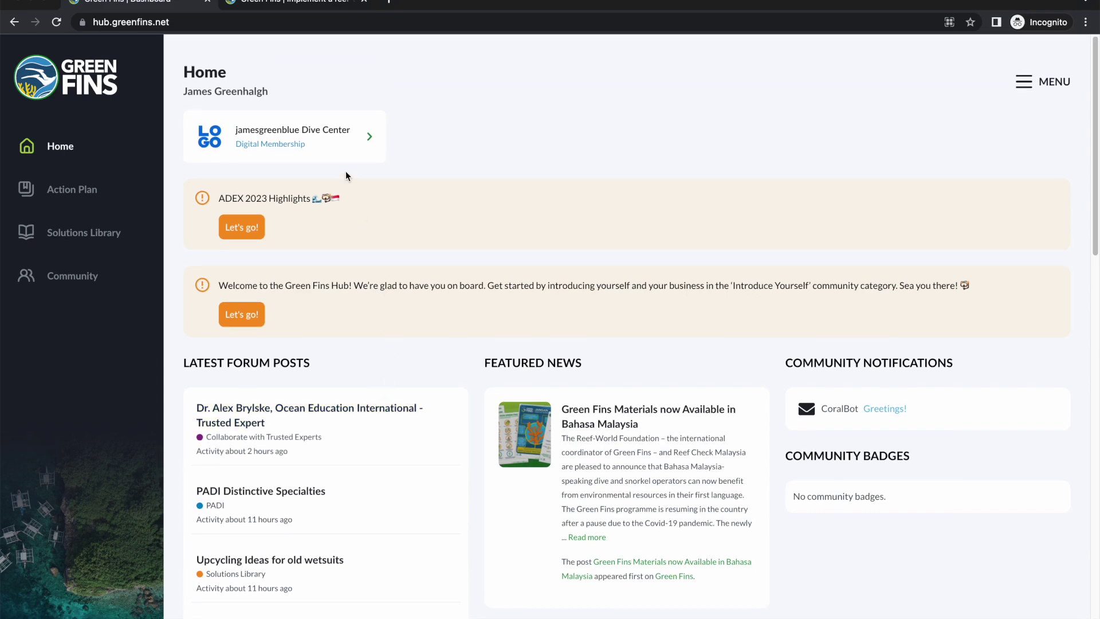
{"action": "left_click", "coordinate": [337, 151]}
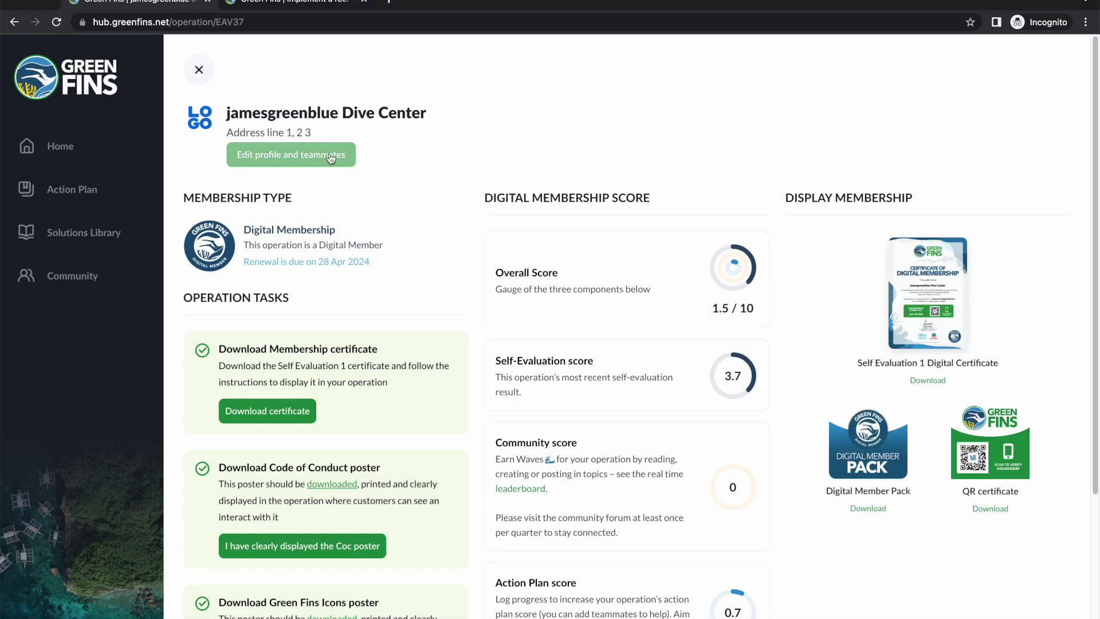
Step: Open the dive centre's profile editor, scroll through its name, location, contacts and agencies, then view Manage team
{"action": "left_click", "coordinate": [274, 162]}
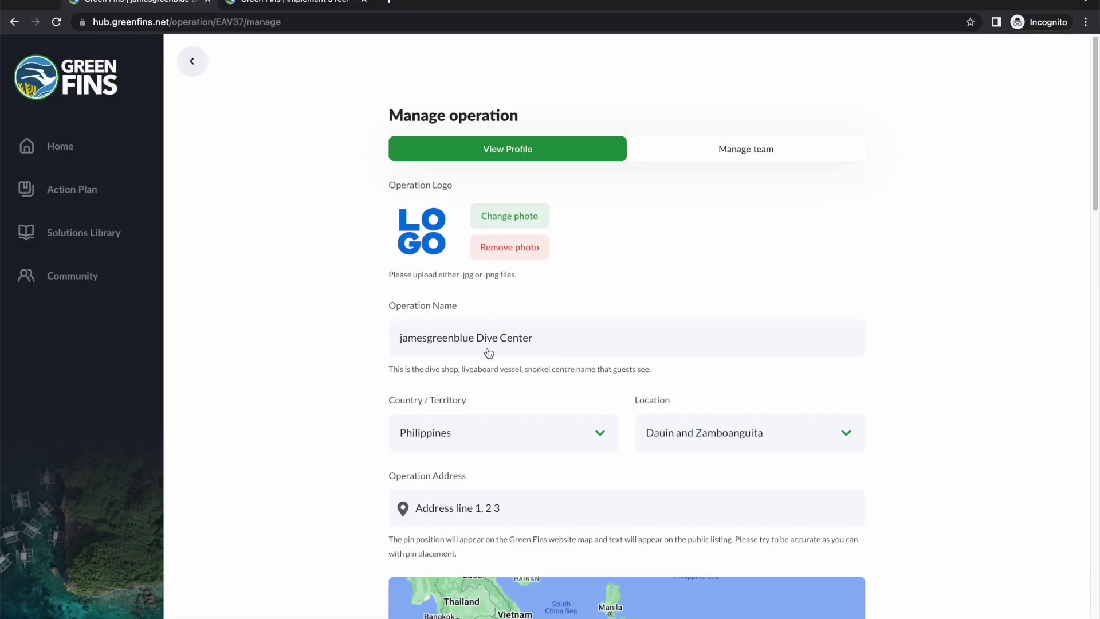
{"action": "scroll", "coordinate": [484, 341], "scroll_direction": "down", "scroll_amount": 2}
{"action": "scroll", "coordinate": [491, 334], "scroll_direction": "down", "scroll_amount": 5}
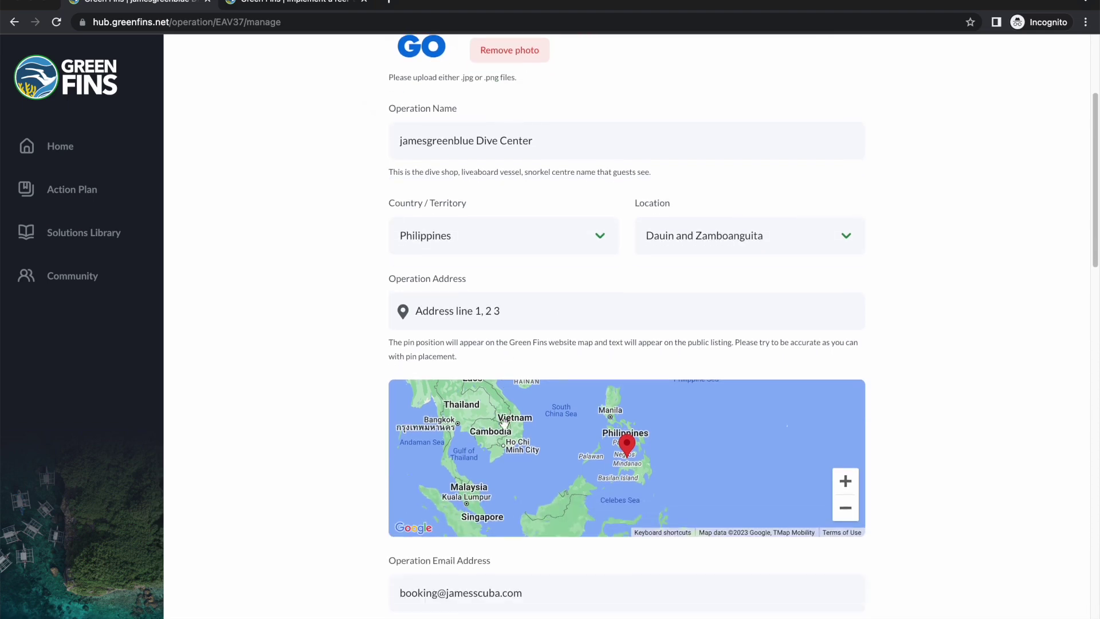
{"action": "scroll", "coordinate": [562, 479], "scroll_direction": "down", "scroll_amount": 2}
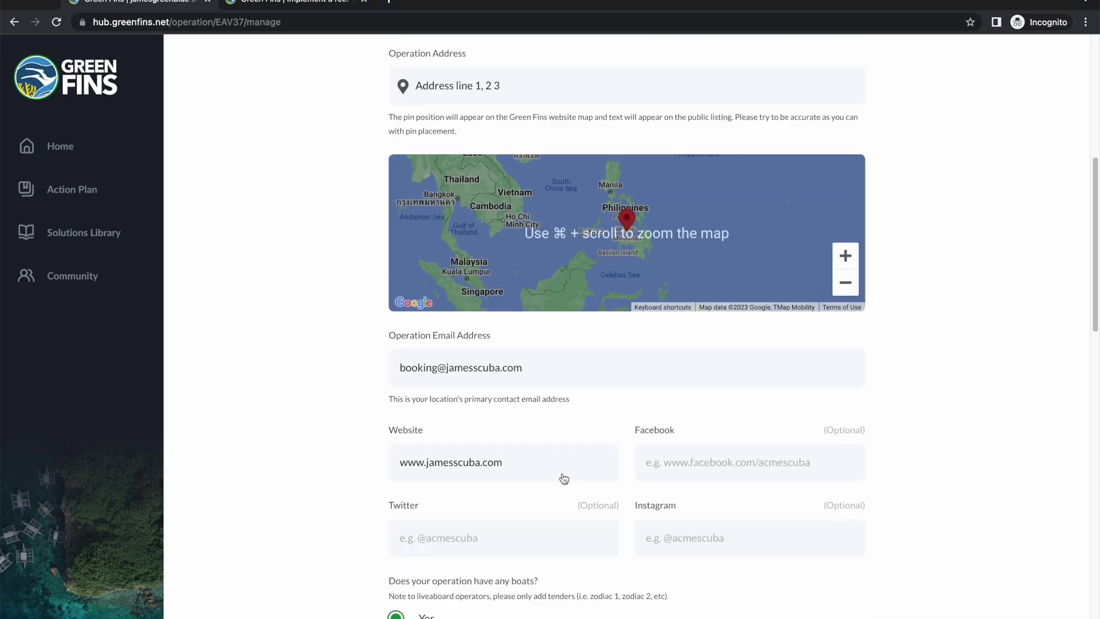
{"action": "scroll", "coordinate": [558, 452], "scroll_direction": "up", "scroll_amount": 8}
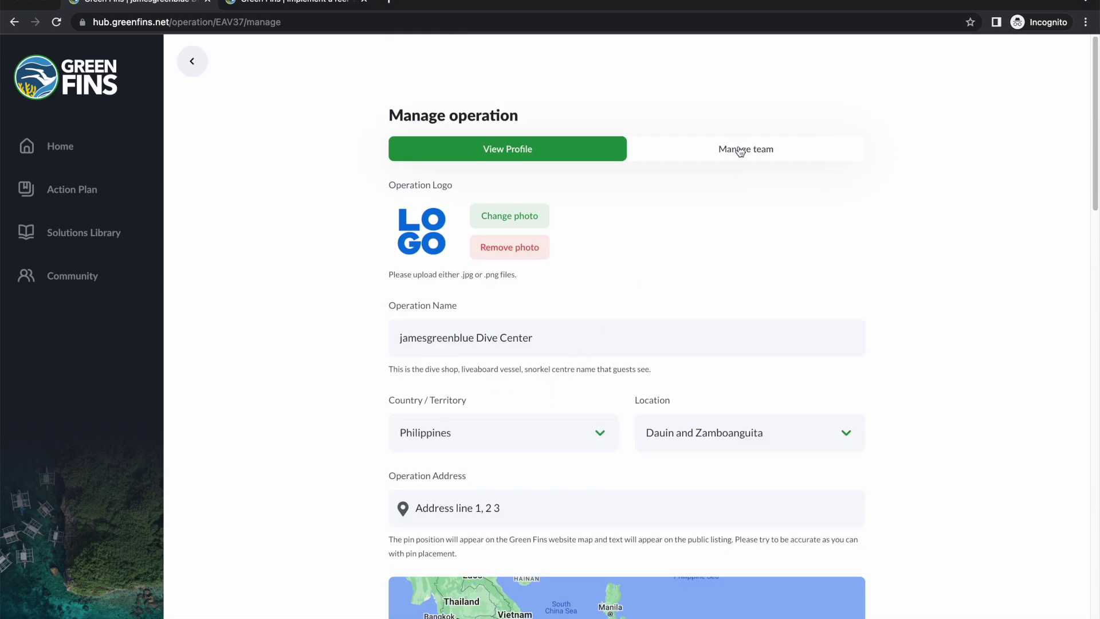
{"action": "scroll", "coordinate": [709, 375], "scroll_direction": "down", "scroll_amount": 5}
{"action": "scroll", "coordinate": [710, 376], "scroll_direction": "down", "scroll_amount": 15}
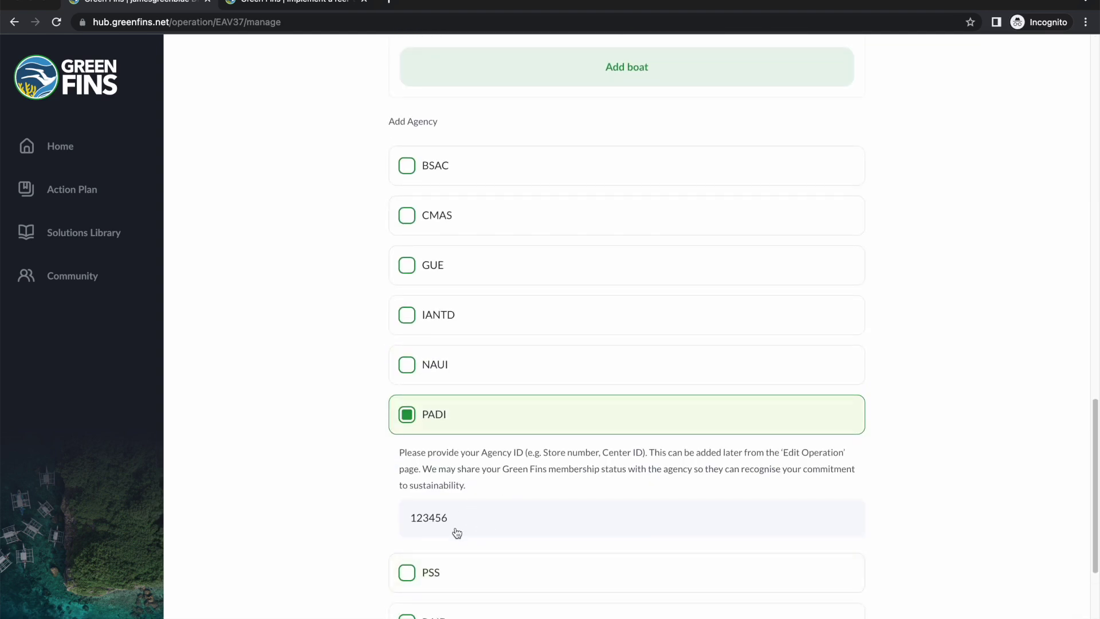
{"action": "scroll", "coordinate": [455, 530], "scroll_direction": "down", "scroll_amount": 1}
{"action": "scroll", "coordinate": [514, 525], "scroll_direction": "up", "scroll_amount": 20}
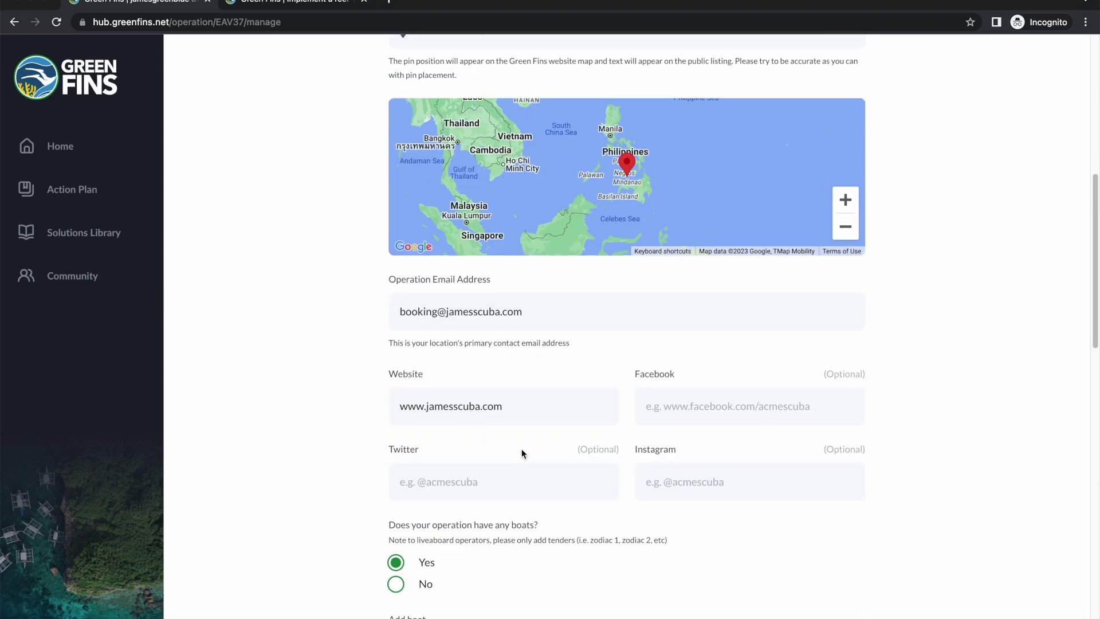
{"action": "left_click", "coordinate": [735, 158]}
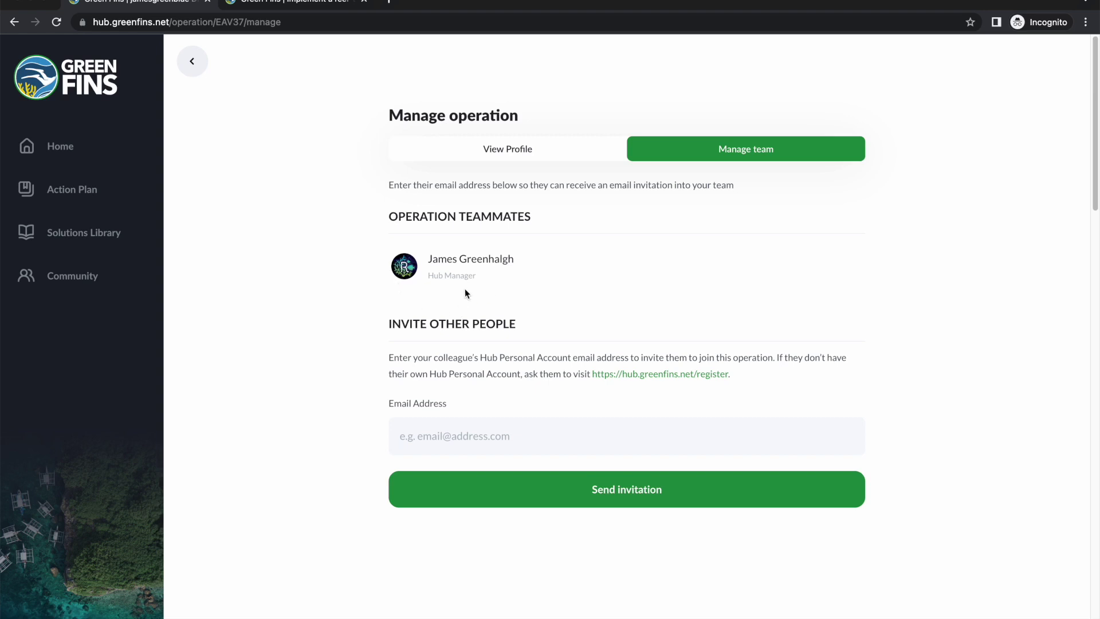
Step: Go back to the Home dashboard after reviewing the Hub Manager teammate and invite form
{"action": "left_click", "coordinate": [57, 149]}
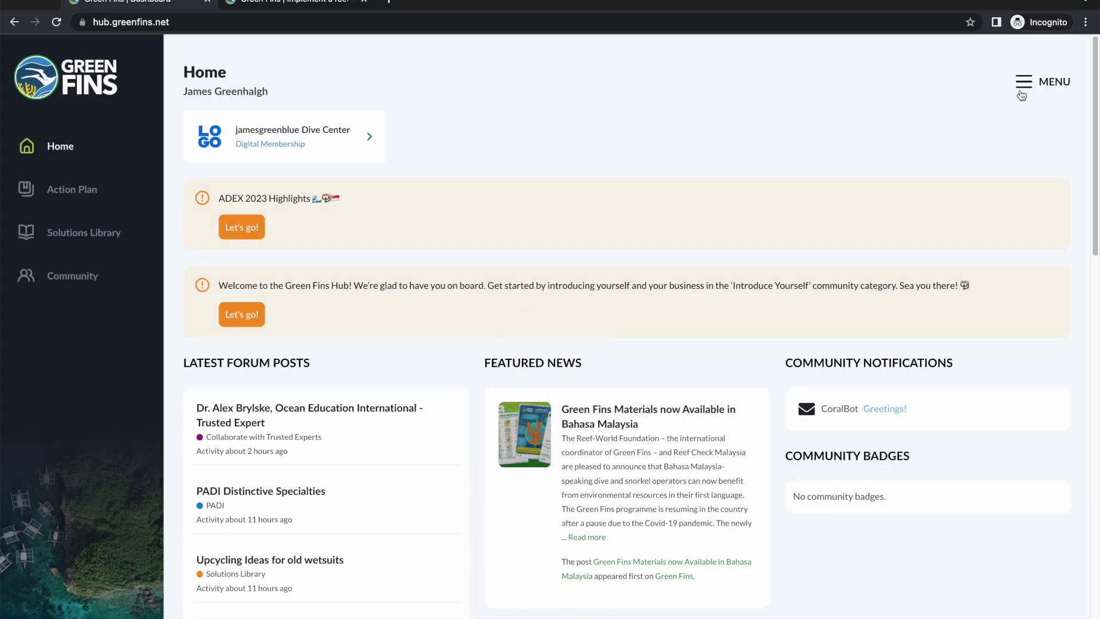
Step: View the All Operations list from the account menu, then close that list
{"action": "left_click", "coordinate": [1028, 85]}
{"action": "left_click", "coordinate": [923, 189]}
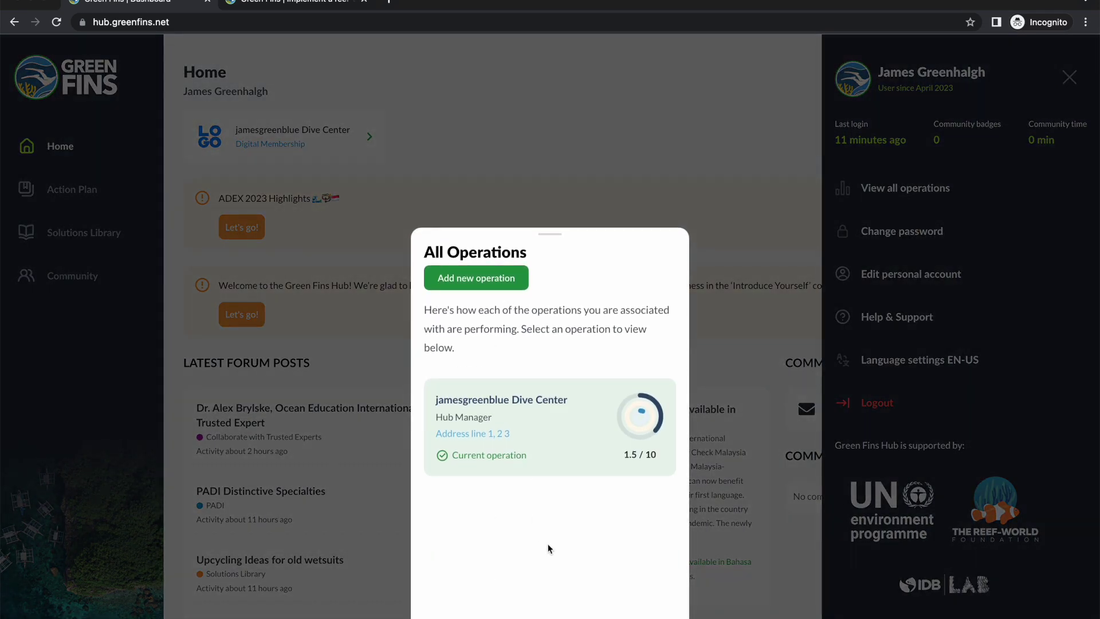
{"action": "left_click", "coordinate": [750, 380]}
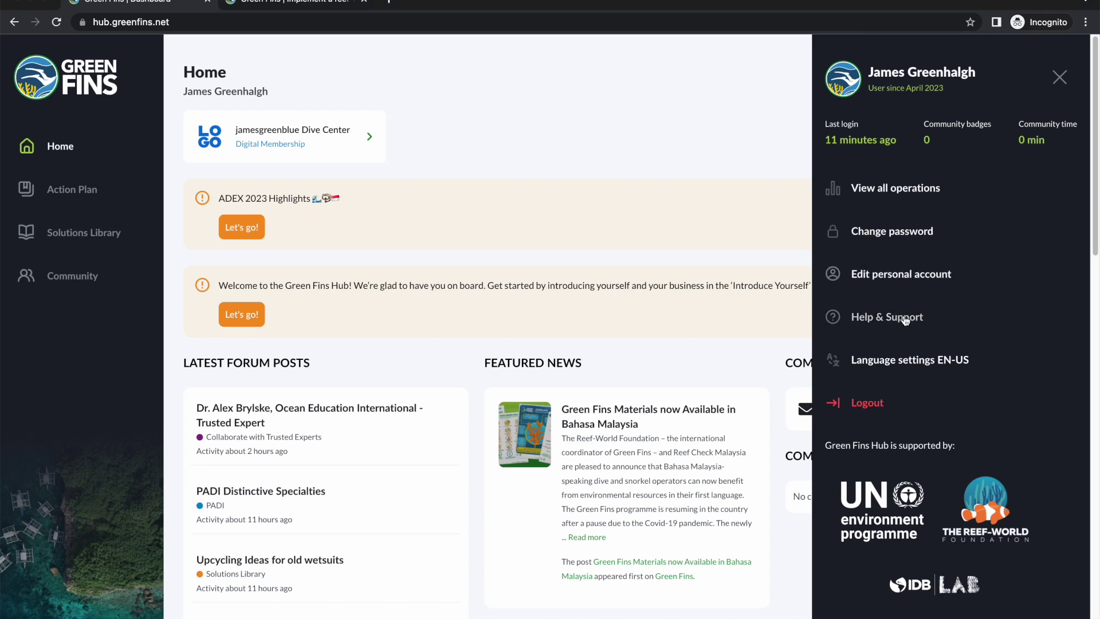
Step: Browse the language list, save with English (EN-US) kept, and close the account menu
{"action": "left_click", "coordinate": [931, 365]}
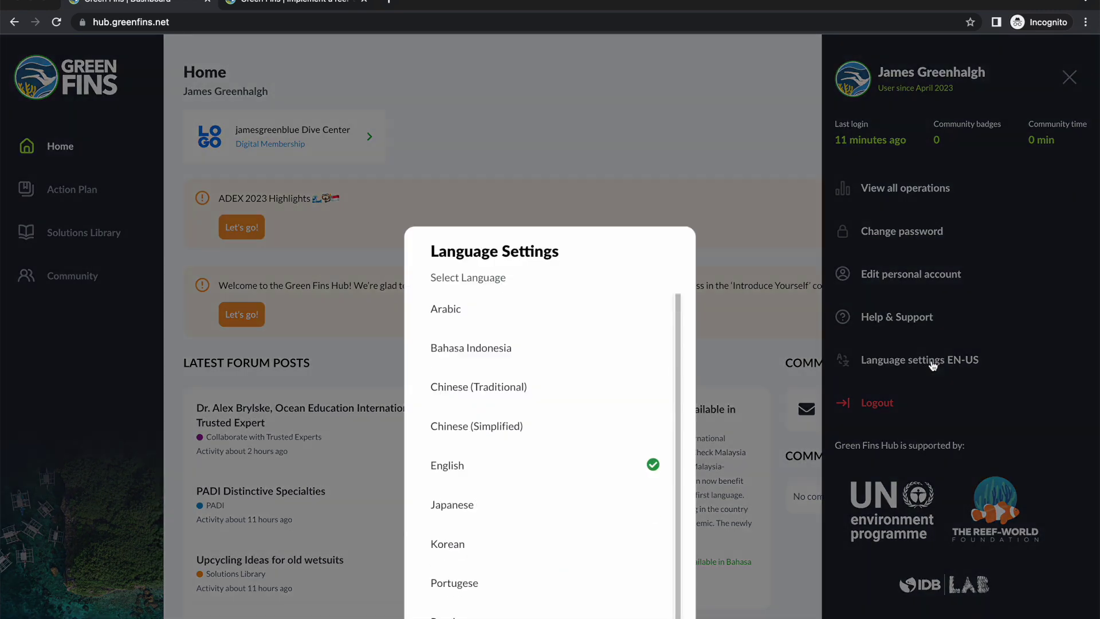
{"action": "scroll", "coordinate": [653, 415], "scroll_direction": "down", "scroll_amount": 1}
{"action": "scroll", "coordinate": [653, 414], "scroll_direction": "up", "scroll_amount": 1}
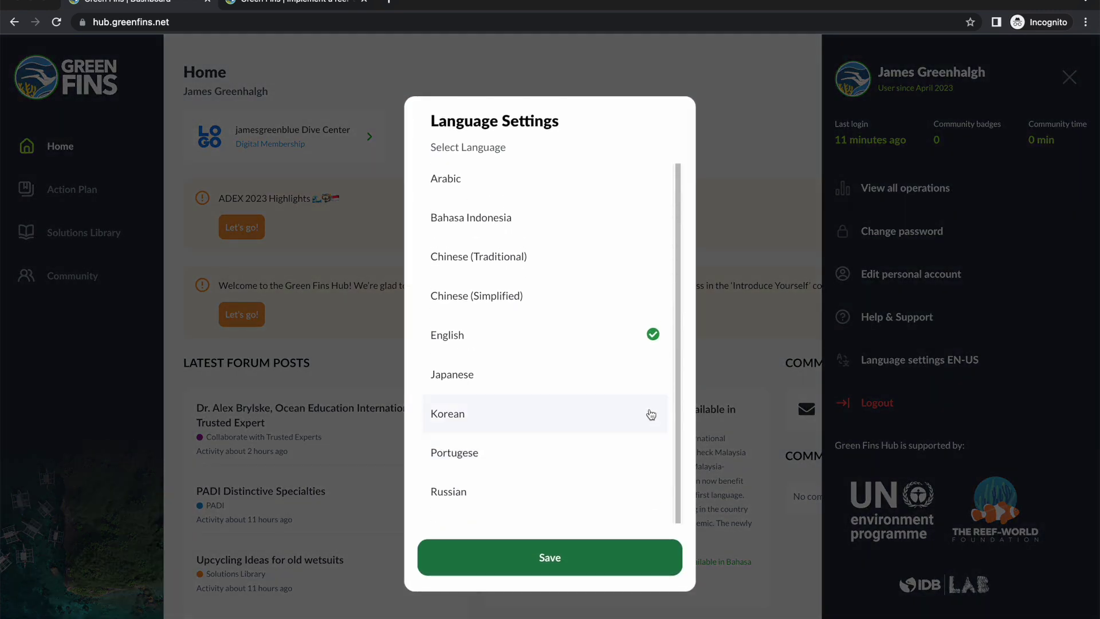
{"action": "scroll", "coordinate": [652, 414], "scroll_direction": "down", "scroll_amount": 1}
{"action": "scroll", "coordinate": [576, 449], "scroll_direction": "up", "scroll_amount": 1}
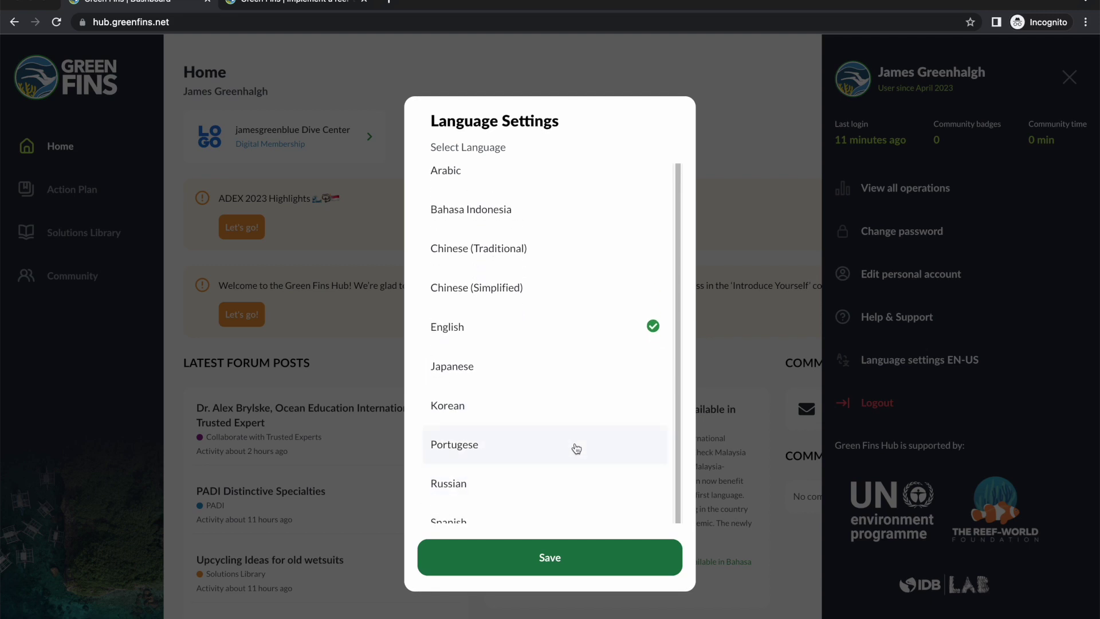
{"action": "scroll", "coordinate": [576, 449], "scroll_direction": "up", "scroll_amount": 1}
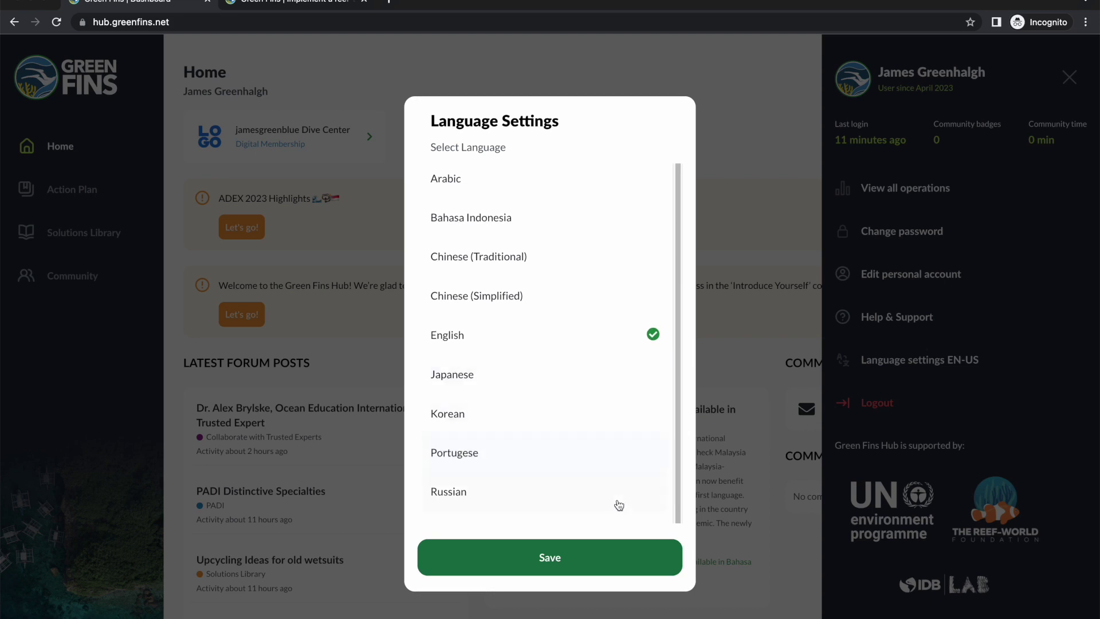
{"action": "left_click", "coordinate": [575, 564]}
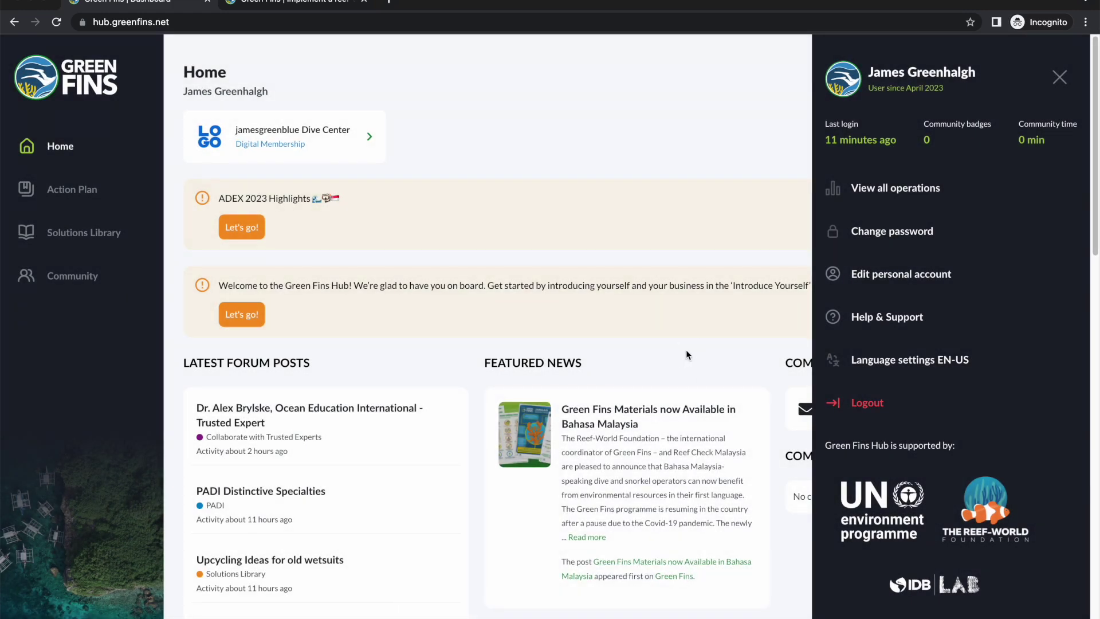
{"action": "left_click", "coordinate": [1059, 76]}
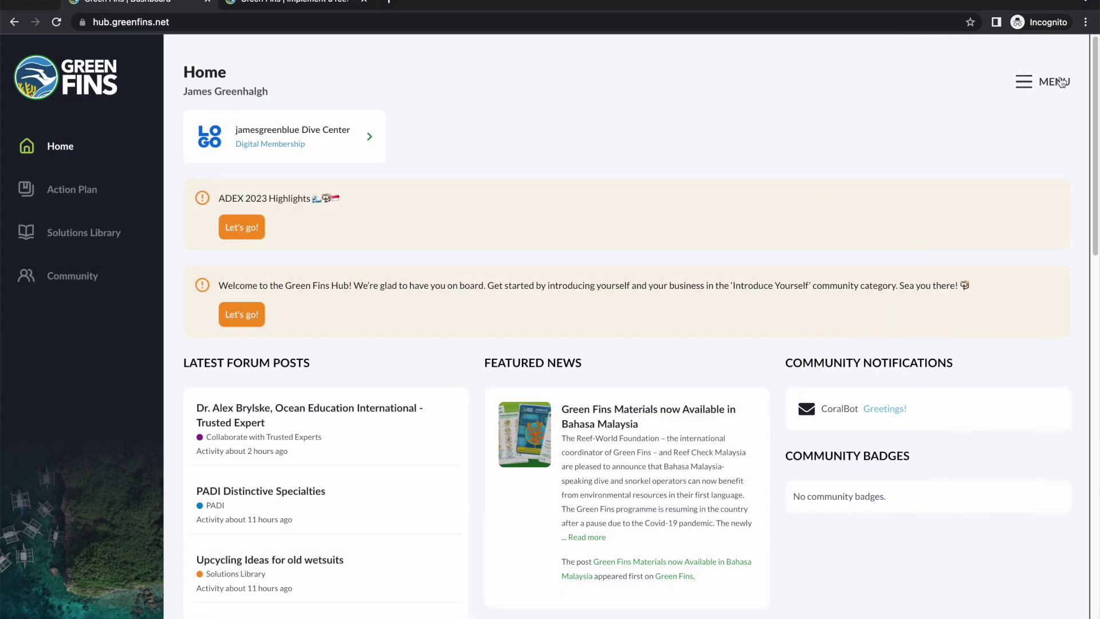